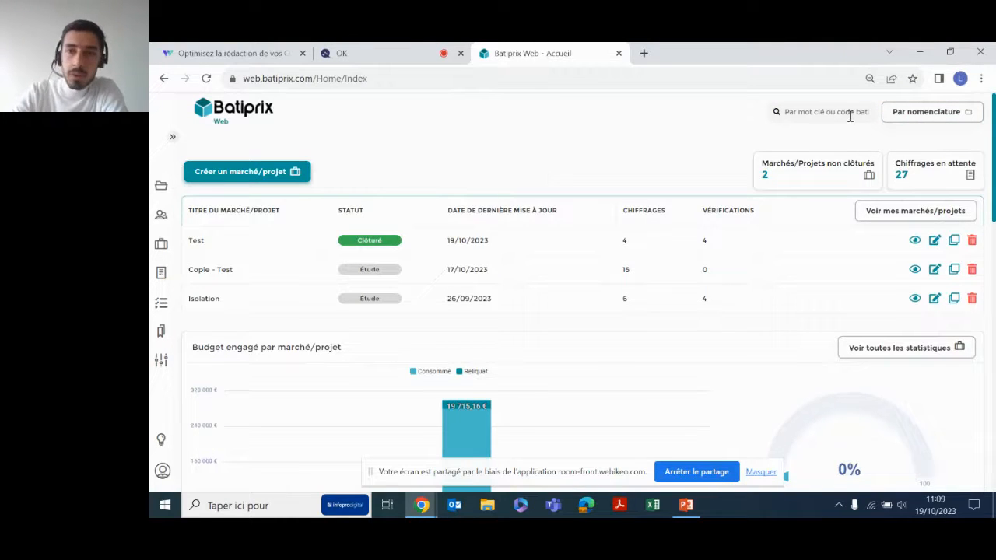
Open the works catalogue by nomenclature, preview the trades as tiles and return them to the list view.
click(916, 121)
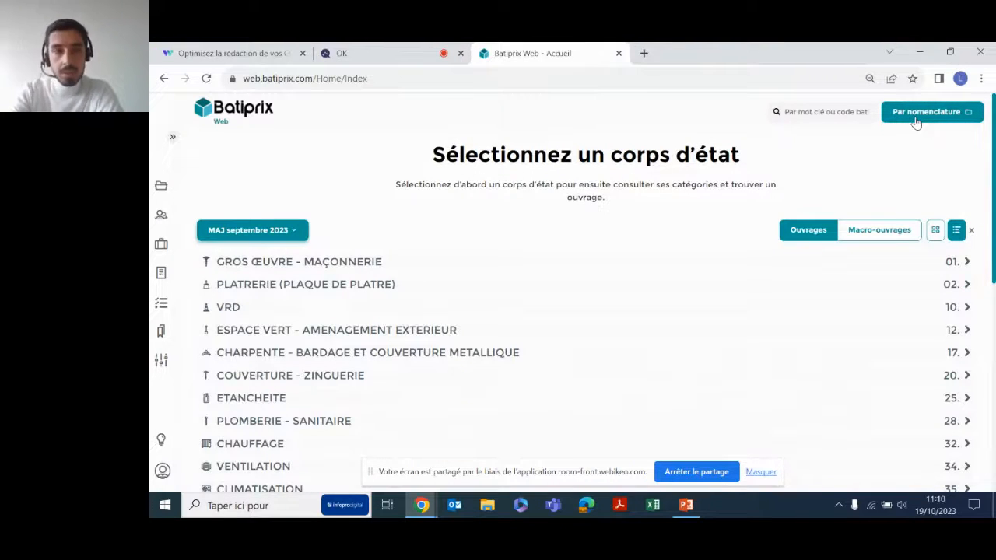
click(935, 231)
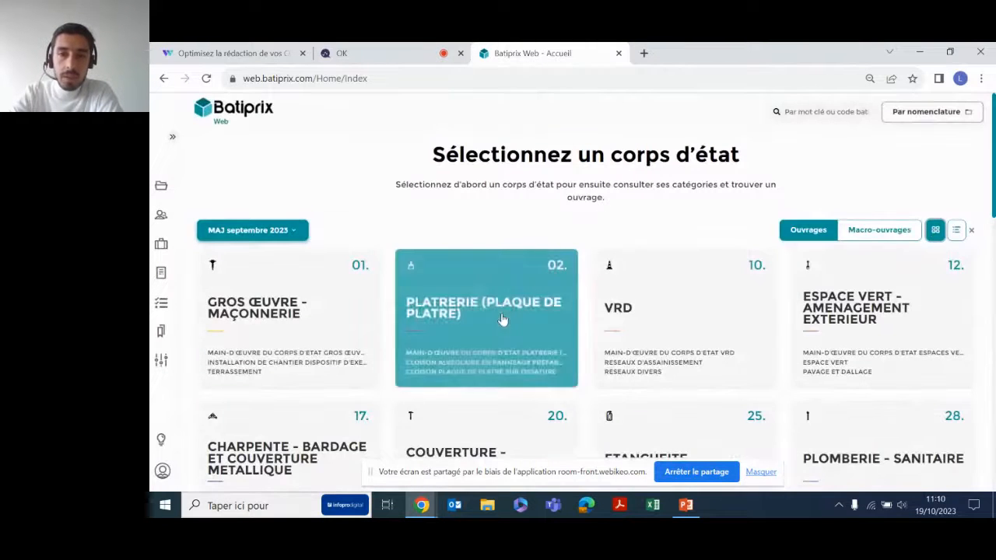
scroll(501, 321, down, 1)
scroll(501, 319, up, 1)
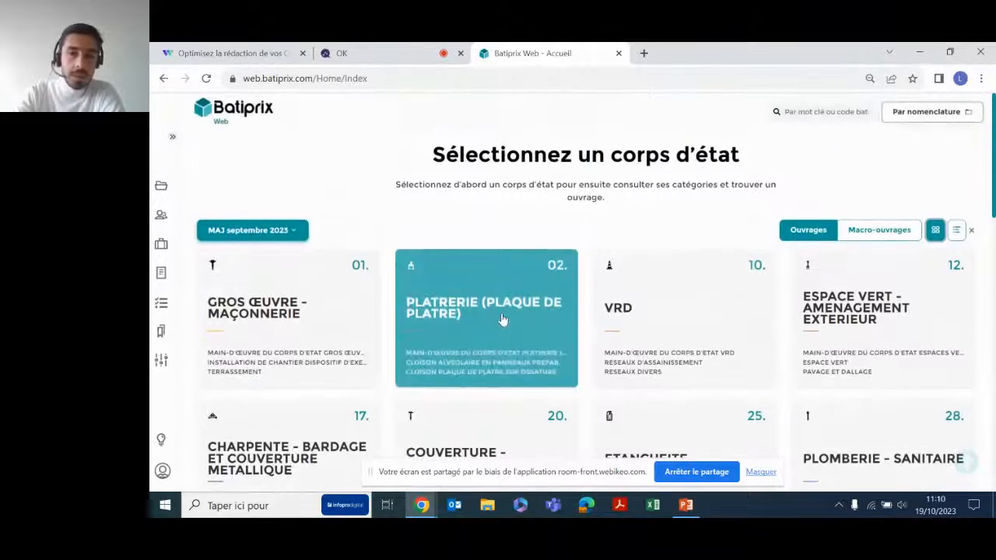
click(956, 232)
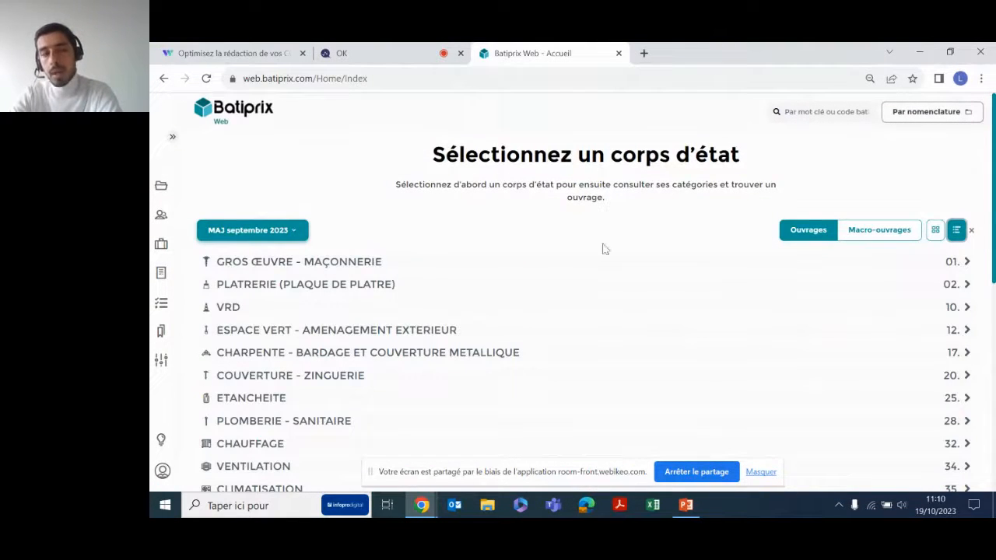
Expand the GROS ŒUVRE - MAÇONNERIE trade and look through its subcategories.
click(967, 264)
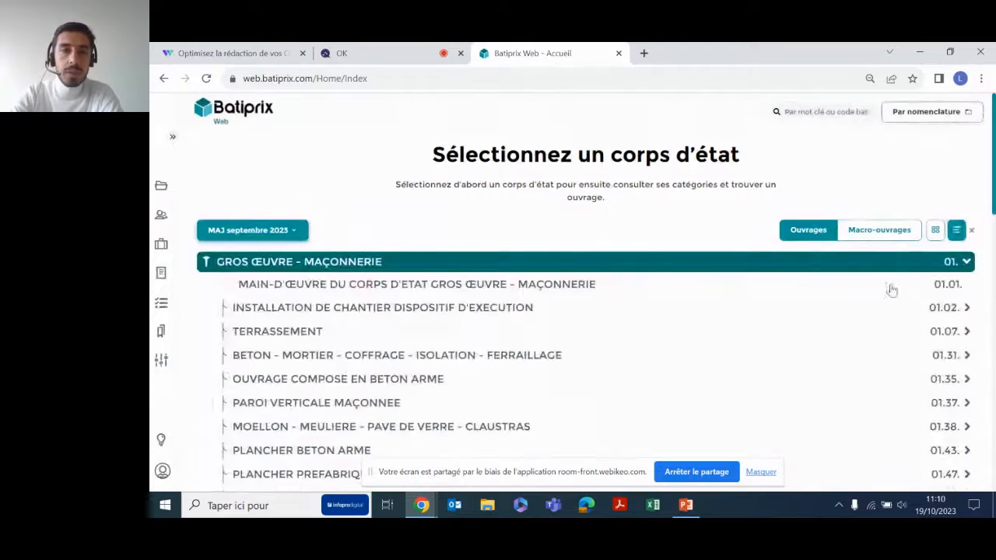
scroll(817, 325, down, 7)
scroll(817, 325, up, 4)
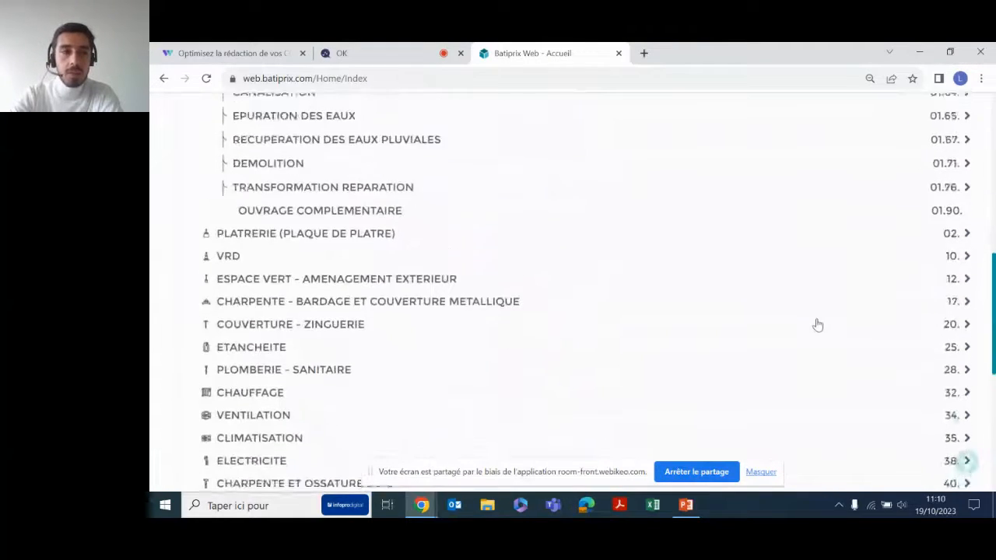
scroll(817, 325, down, 2)
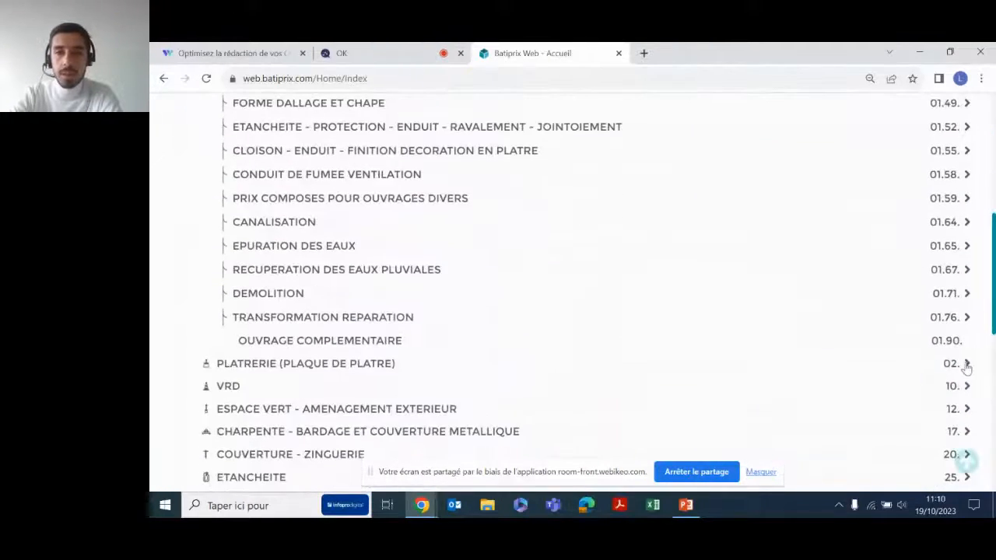
Expand the PLATRERIE (PLAQUE DE PLATRE) trade, look over its subcategories and collapse it again.
click(967, 363)
scroll(658, 379, down, 4)
scroll(660, 379, up, 4)
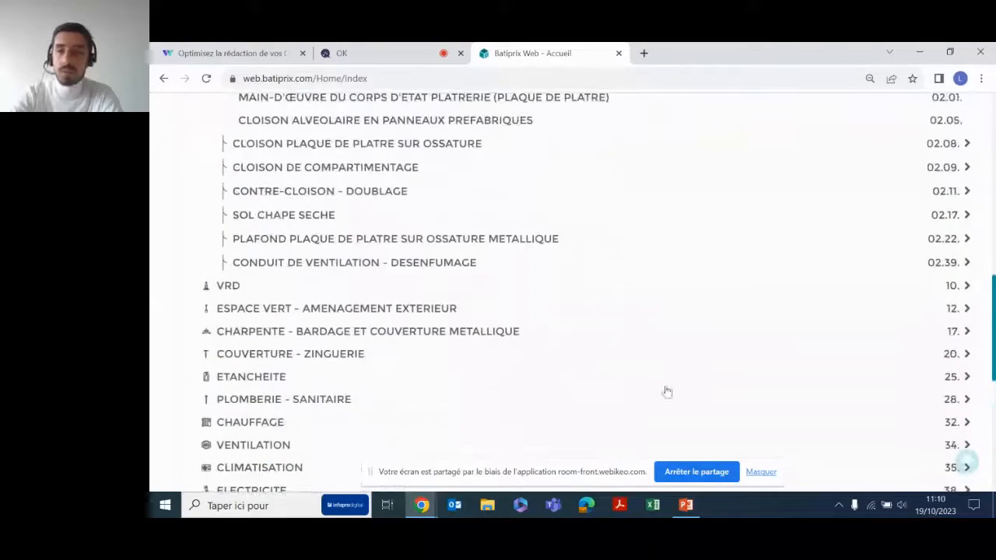
click(967, 397)
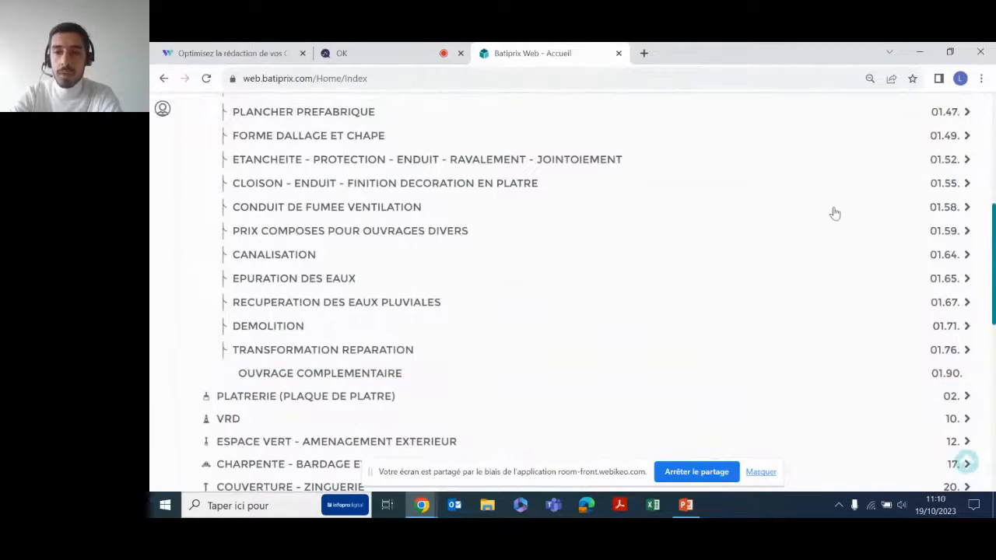
Collapse the GROS ŒUVRE - MAÇONNERIE trade and look through the complete list of trades.
scroll(831, 213, up, 3)
click(966, 163)
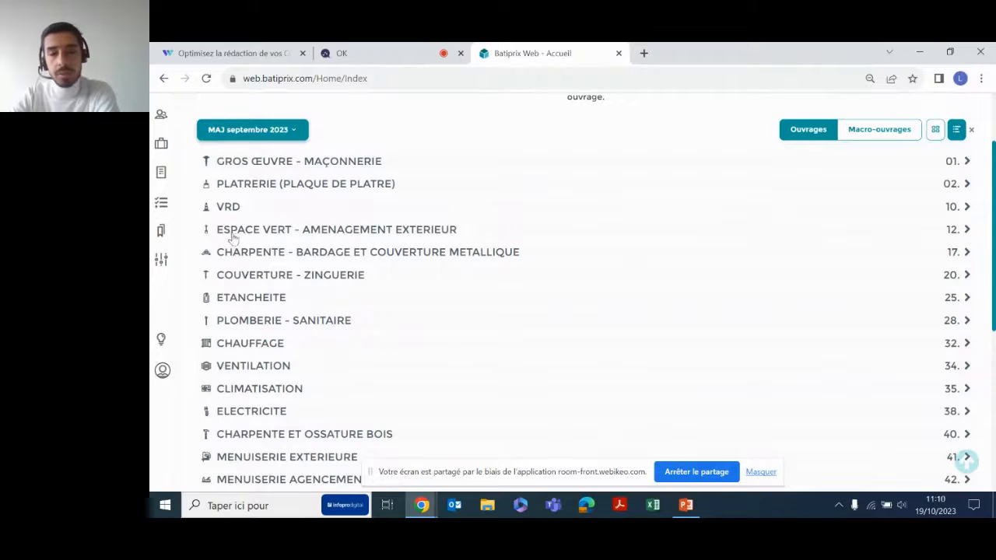
scroll(488, 263, down, 1)
scroll(489, 263, down, 3)
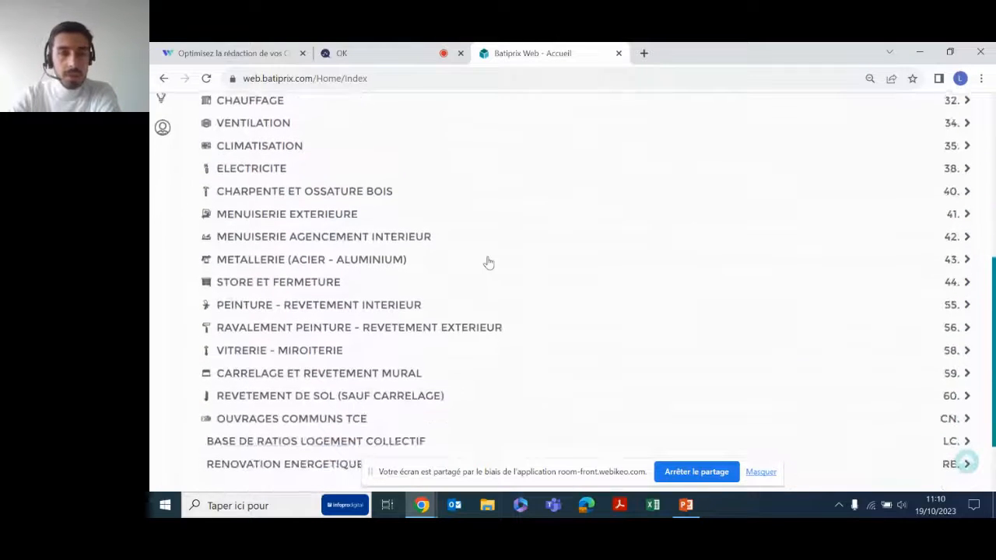
scroll(489, 262, up, 3)
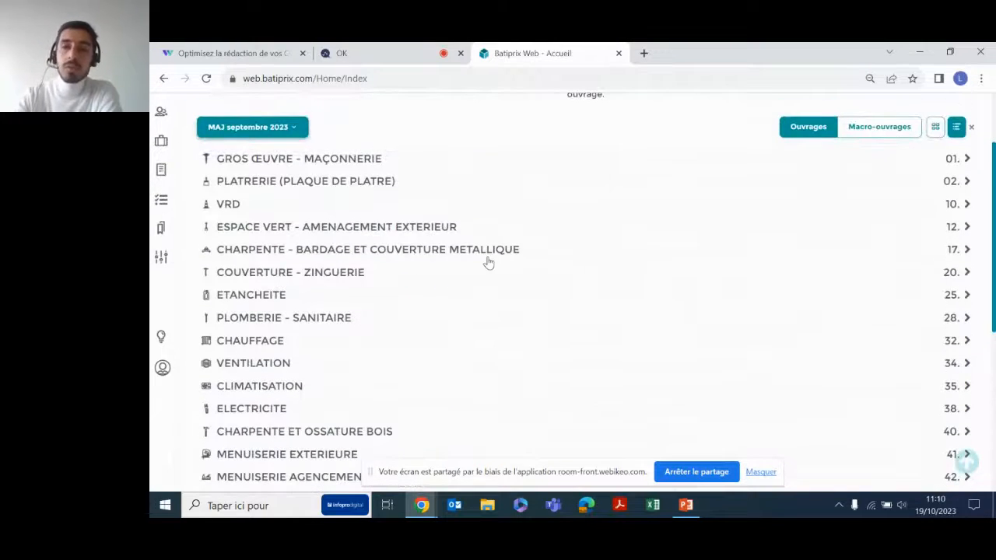
Under PLATRERIE, CLOISON PLAQUE DE PLATRE SUR OSSATURE, CLOISON STANDARD, open the works for "Cloison constituée de 2 plaques de plâtre de 13 mm".
click(967, 182)
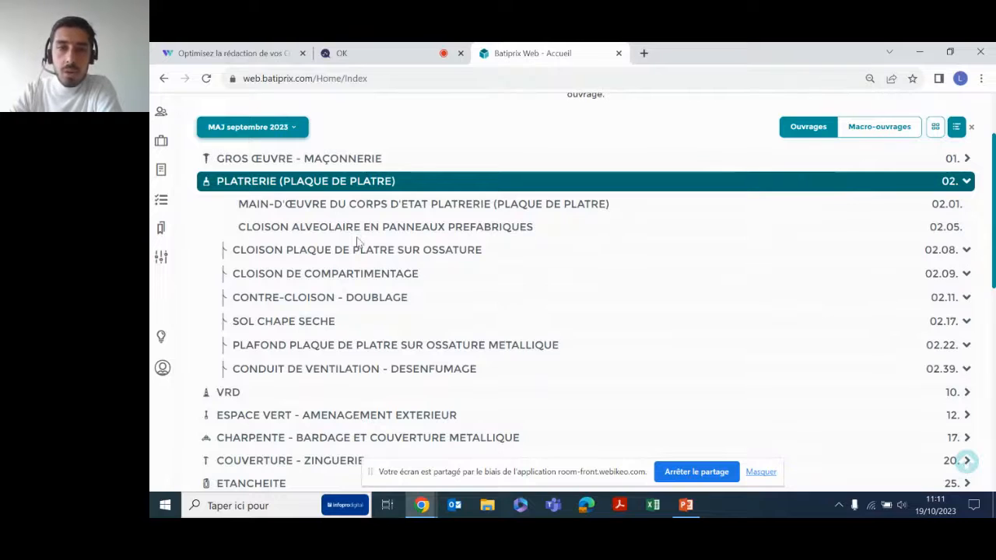
click(966, 251)
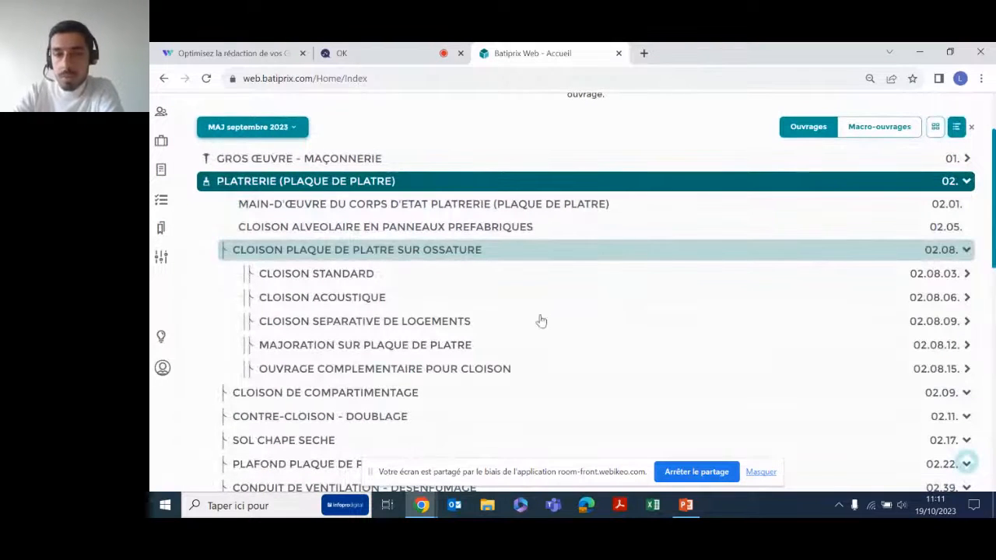
click(967, 274)
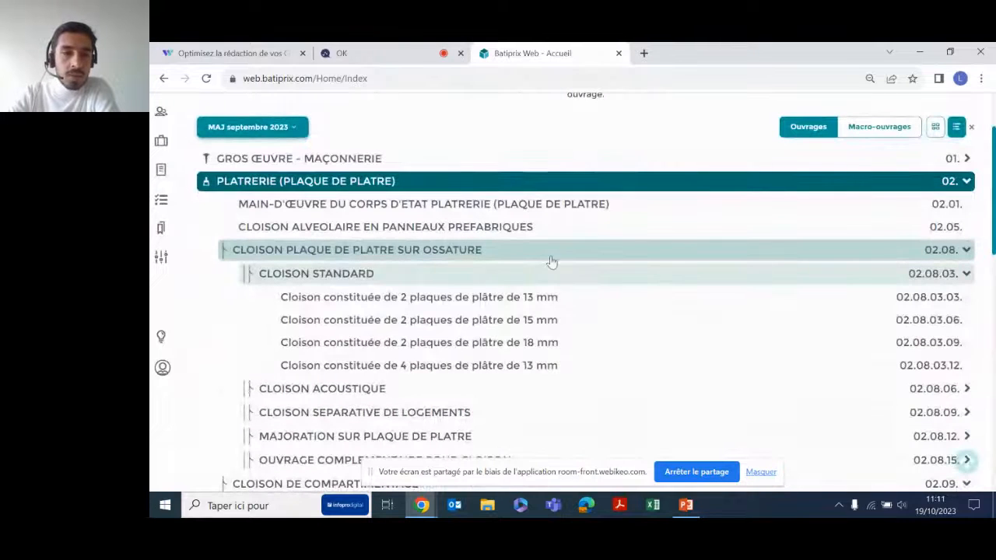
scroll(603, 340, down, 1)
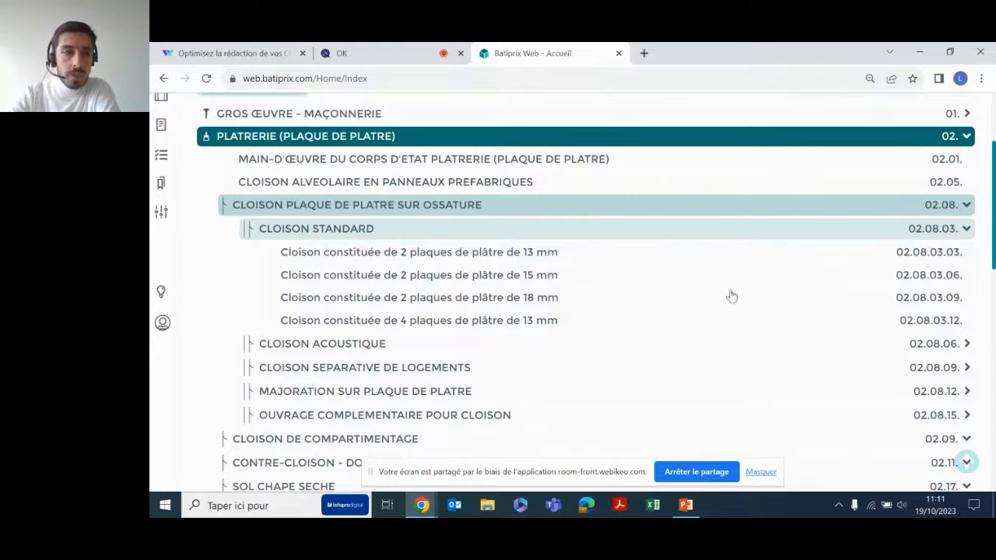
click(320, 252)
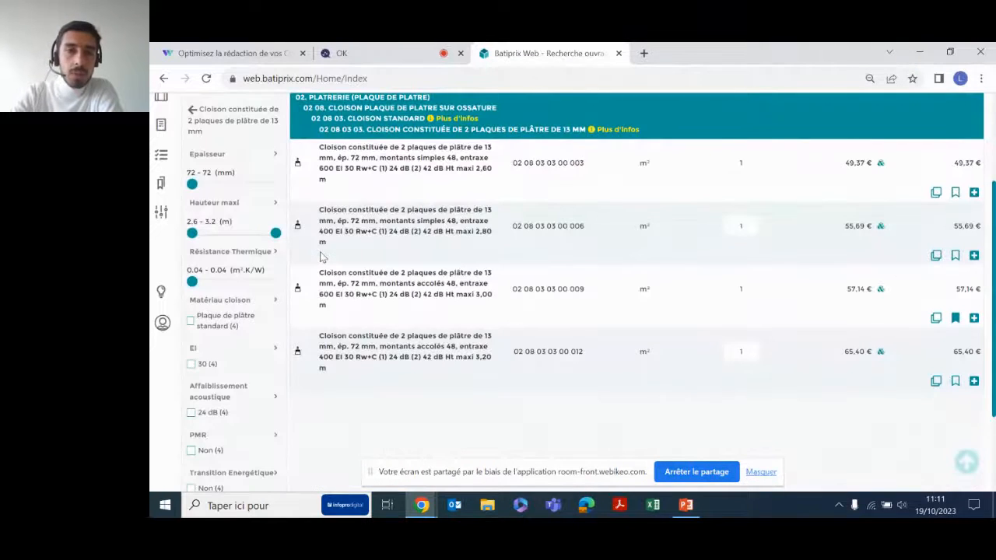
Examine the listed partition works and the available selling price options, keeping "Fournitures et mise en œuvre".
scroll(459, 265, up, 1)
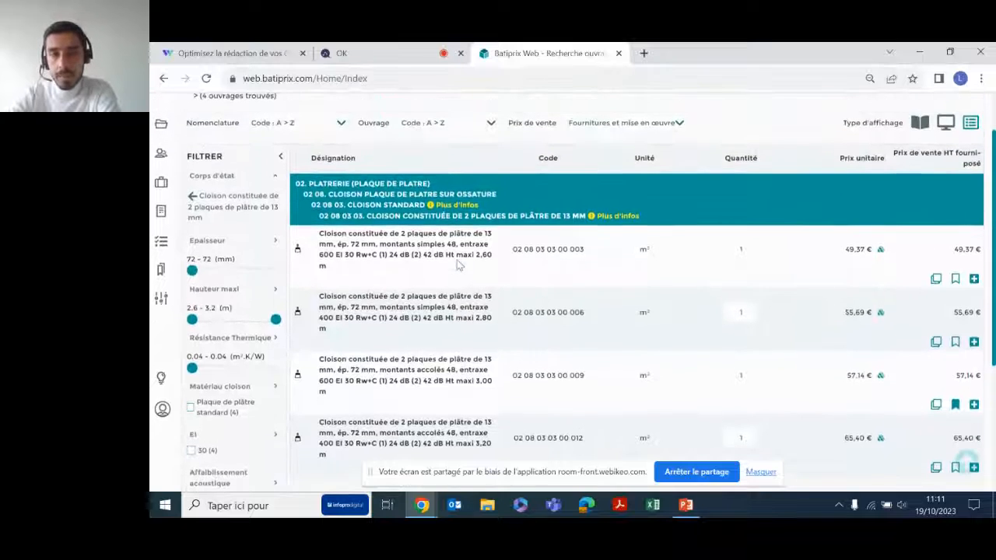
scroll(523, 318, down, 1)
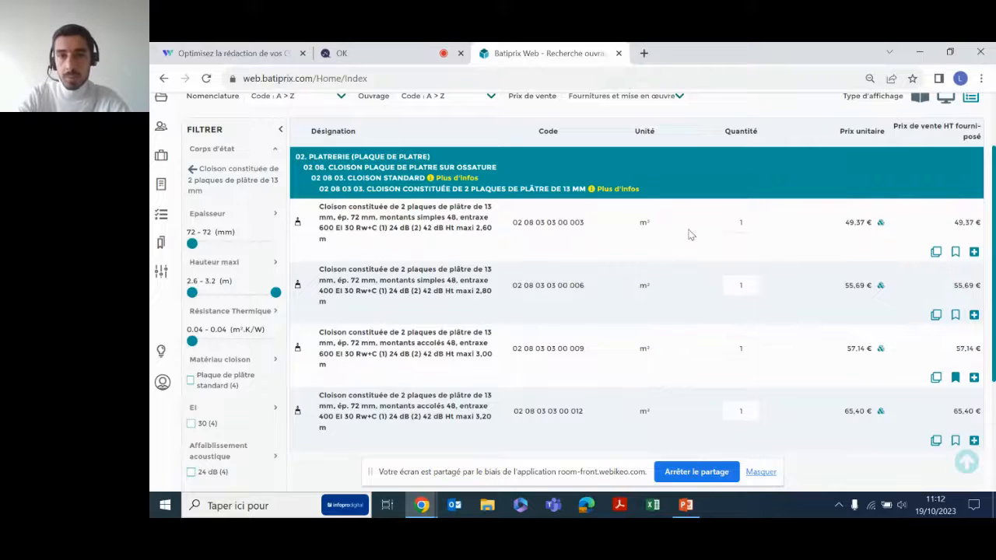
scroll(690, 234, up, 1)
click(677, 108)
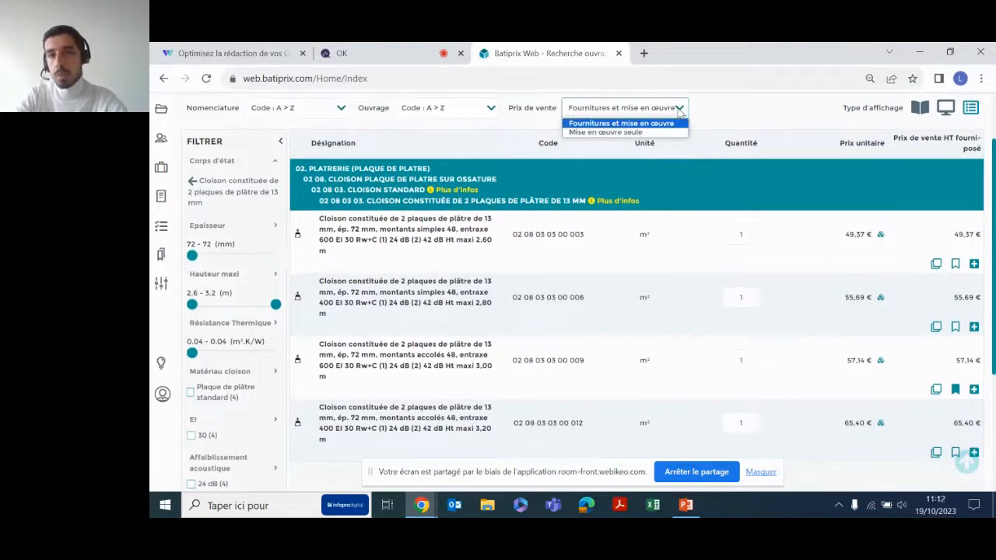
click(733, 109)
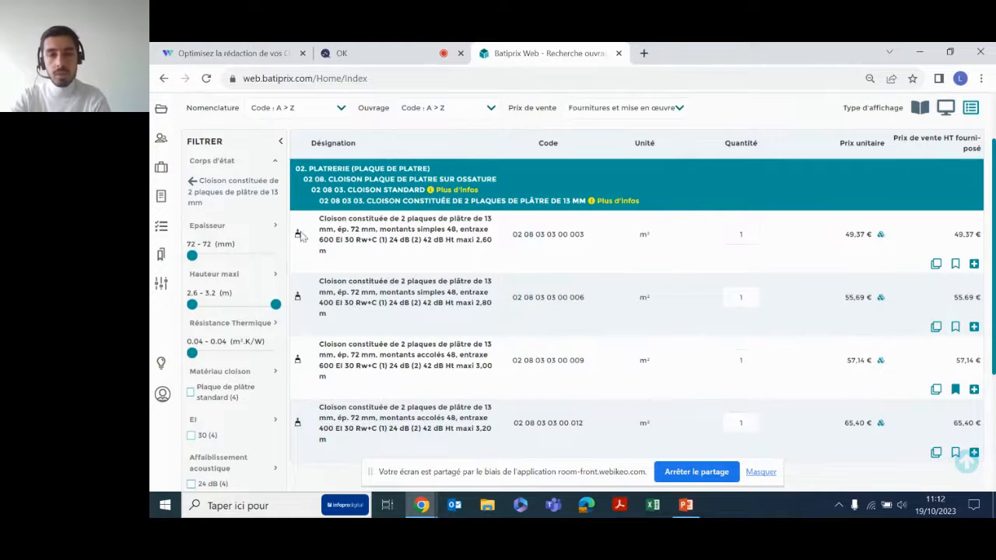
Look through the filters offered for the partition works, from thickness and maximum height to energy transition.
scroll(257, 305, down, 2)
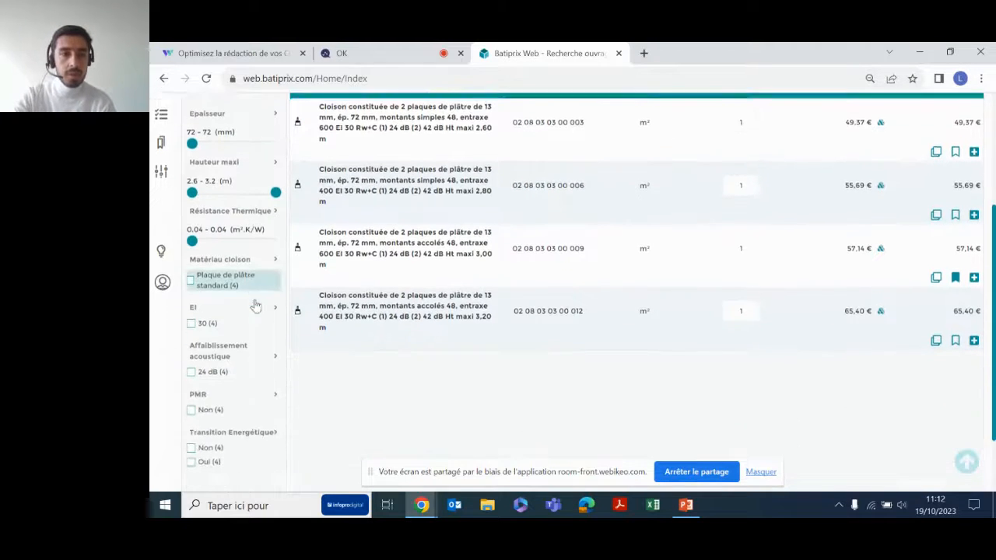
scroll(256, 305, down, 2)
scroll(256, 305, up, 4)
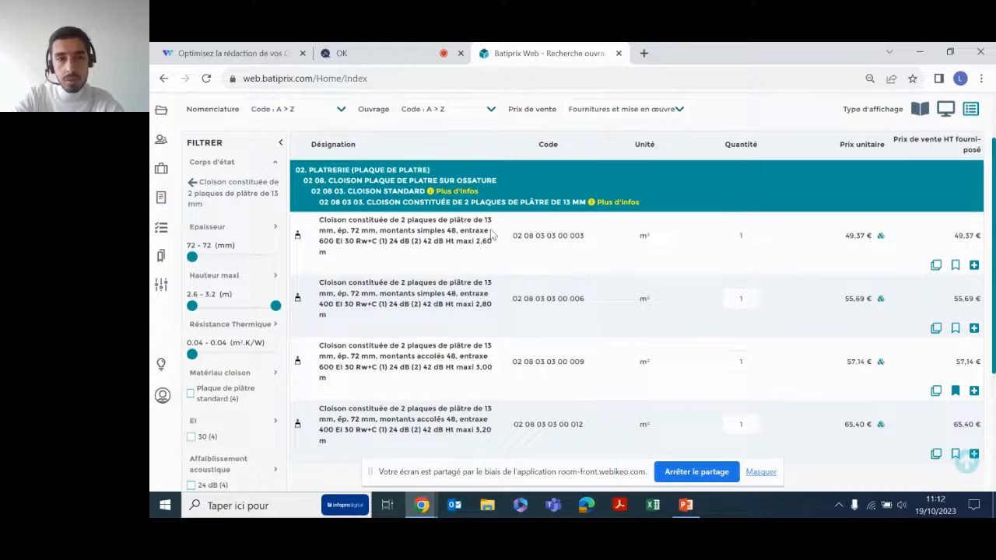
click(550, 238)
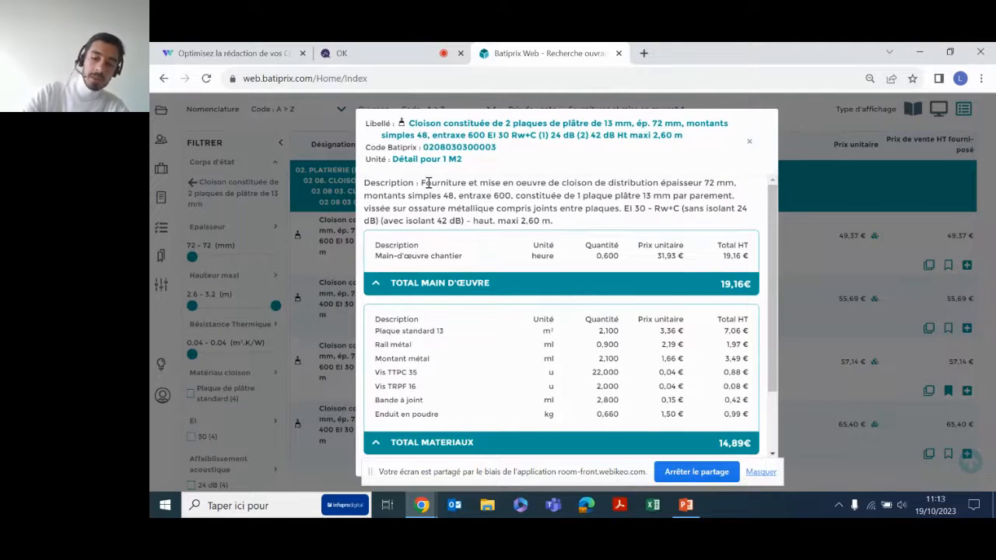
scroll(492, 251, down, 1)
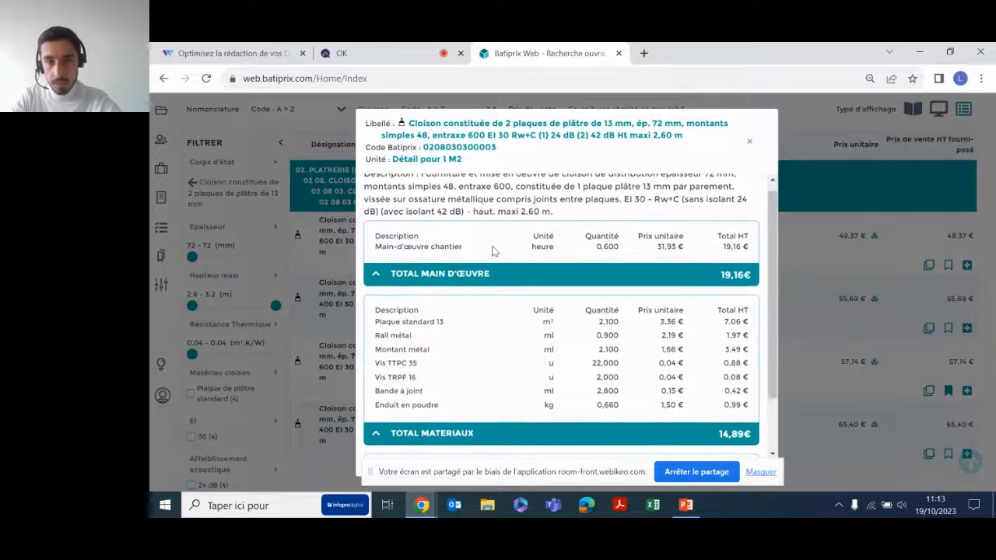
scroll(493, 253, down, 2)
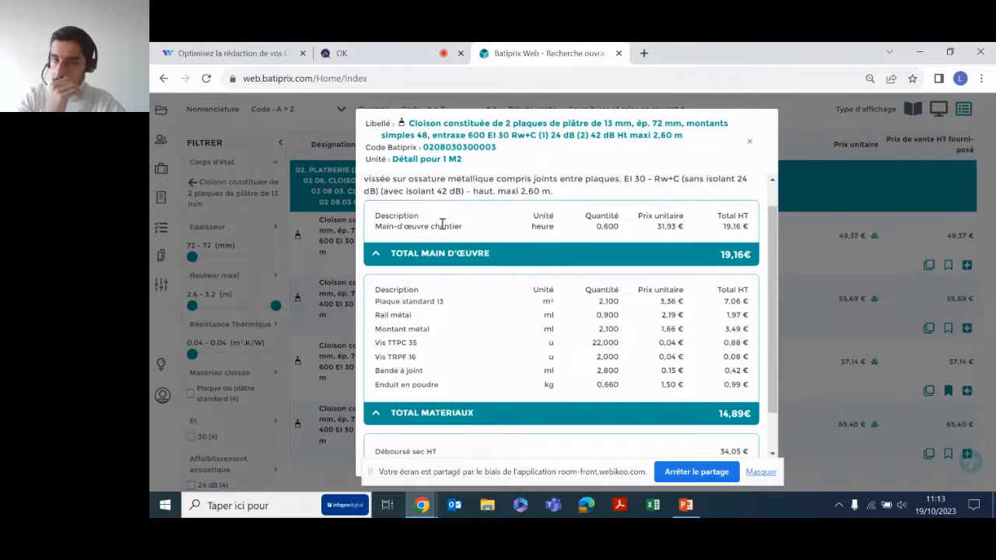
scroll(470, 238, down, 2)
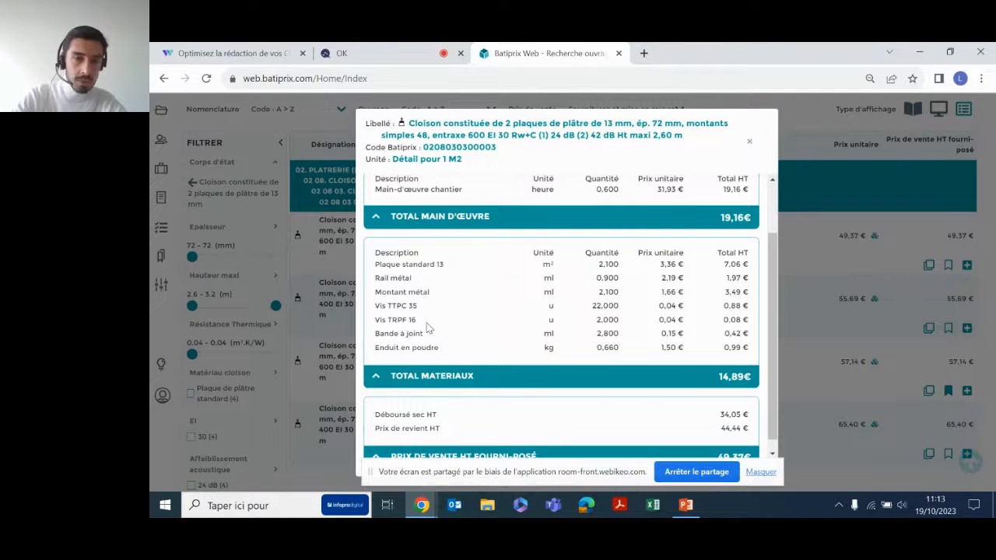
scroll(449, 384, down, 1)
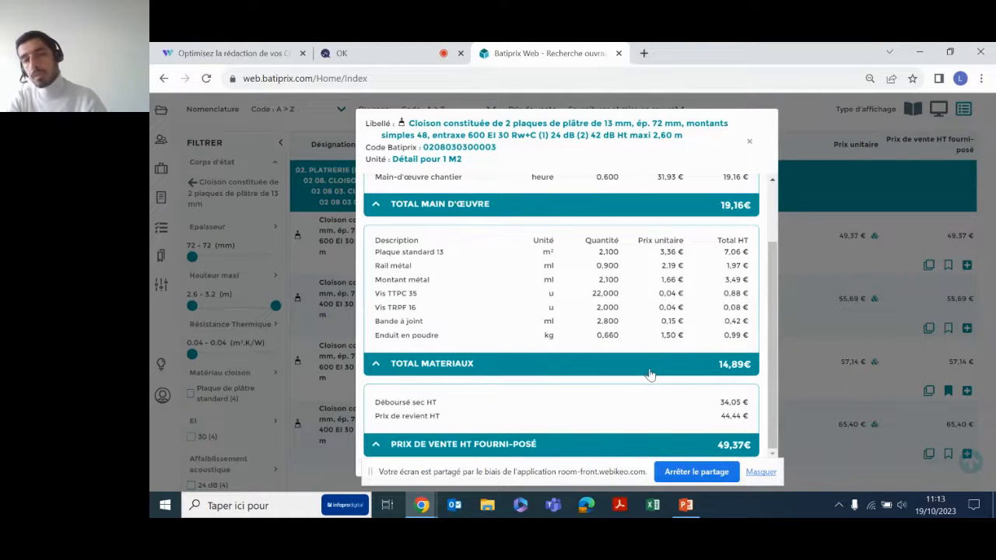
click(749, 142)
Return to the home page and start creating a new chiffrage.
scroll(749, 142, up, 1)
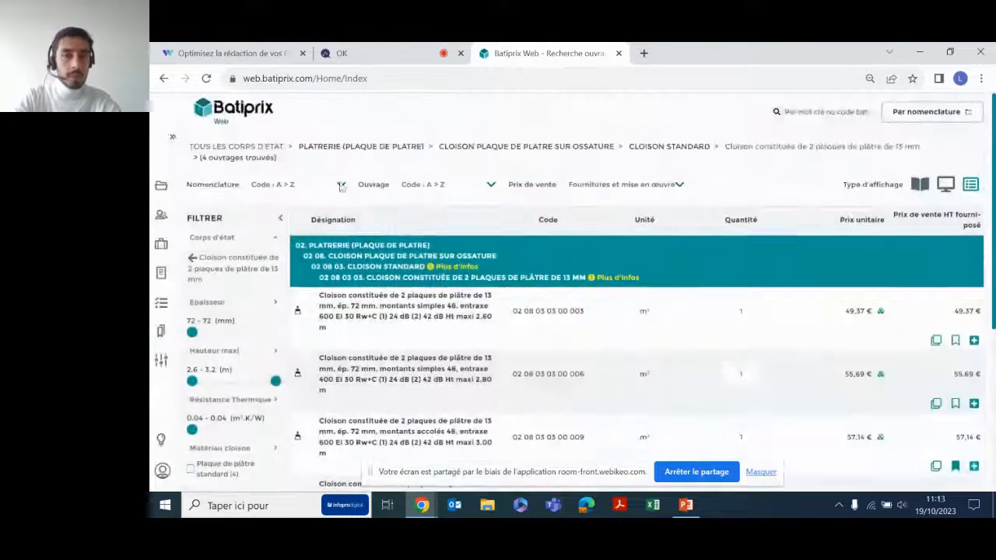
click(236, 109)
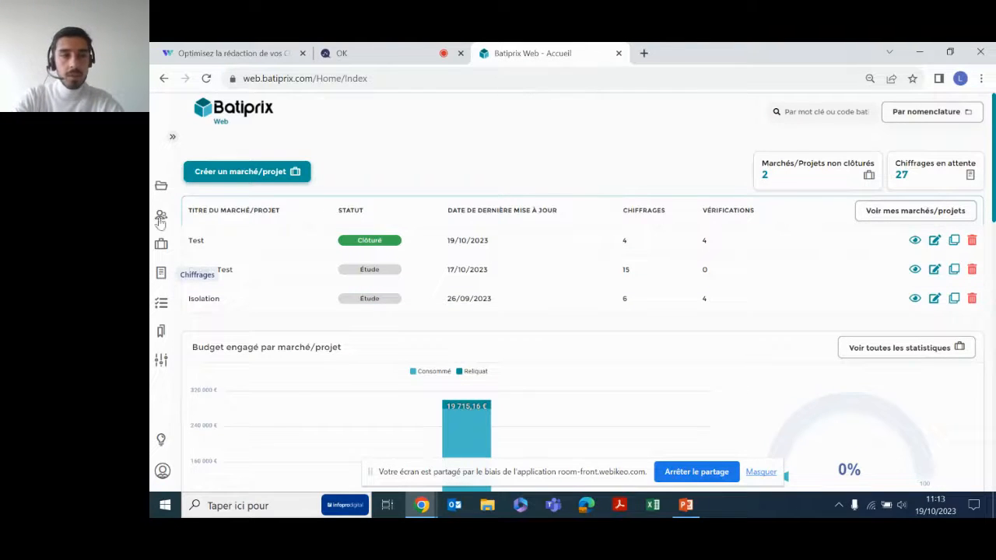
click(159, 276)
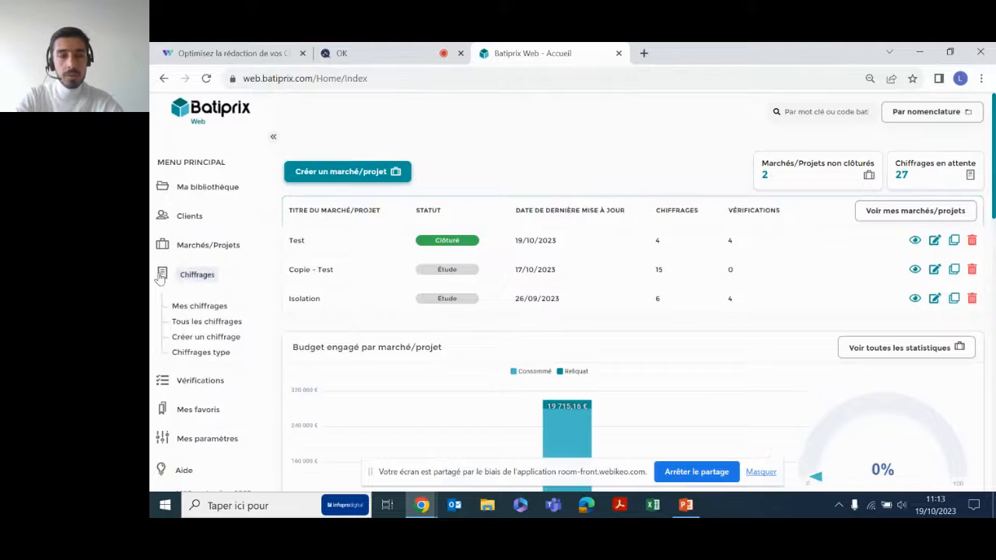
click(204, 337)
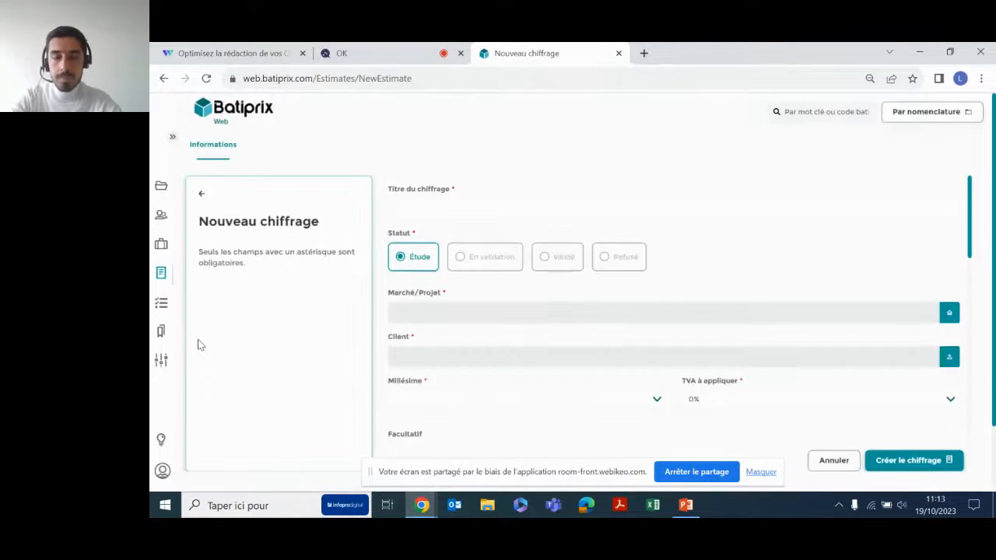
Enter "Chiffrage Batiprix" as the title of the new chiffrage.
click(446, 209)
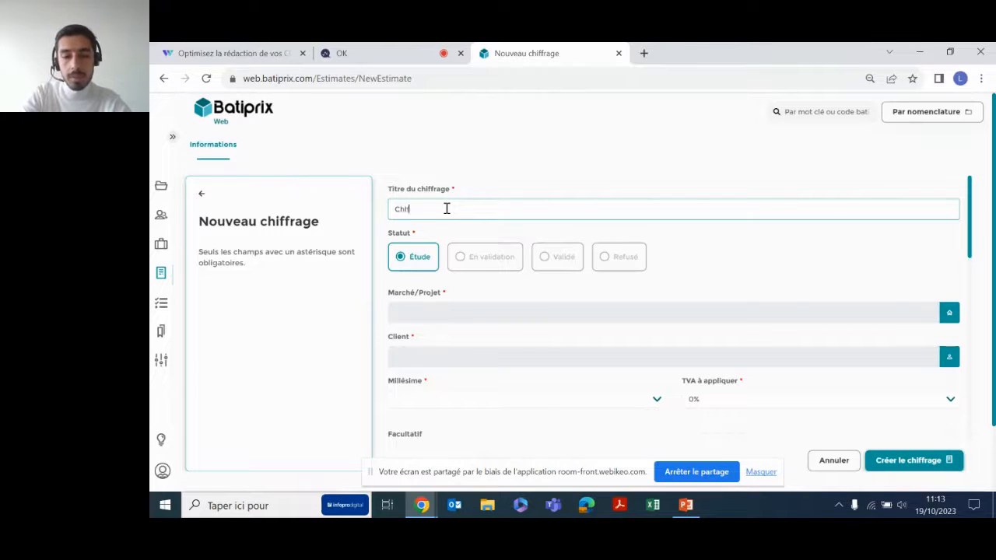
text(tiprix)
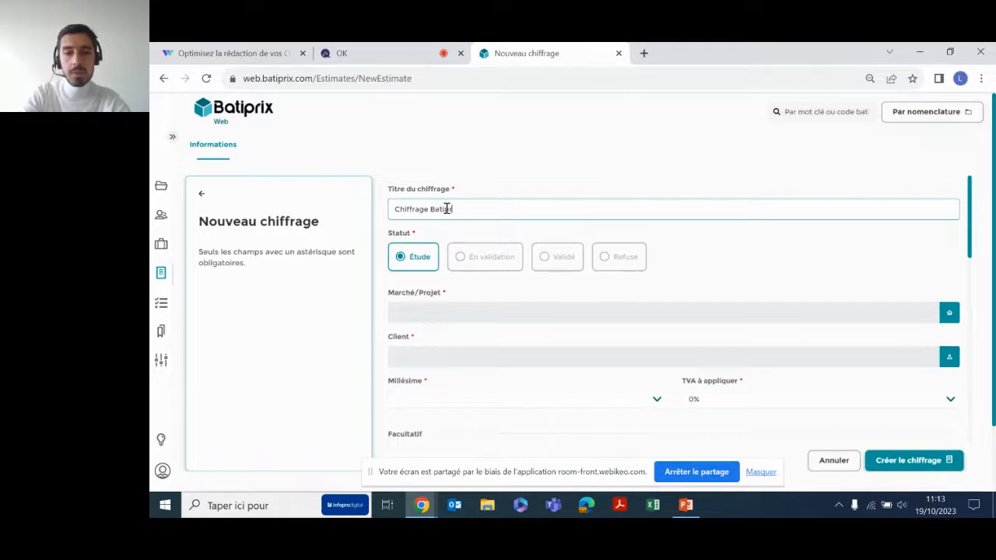
click(722, 265)
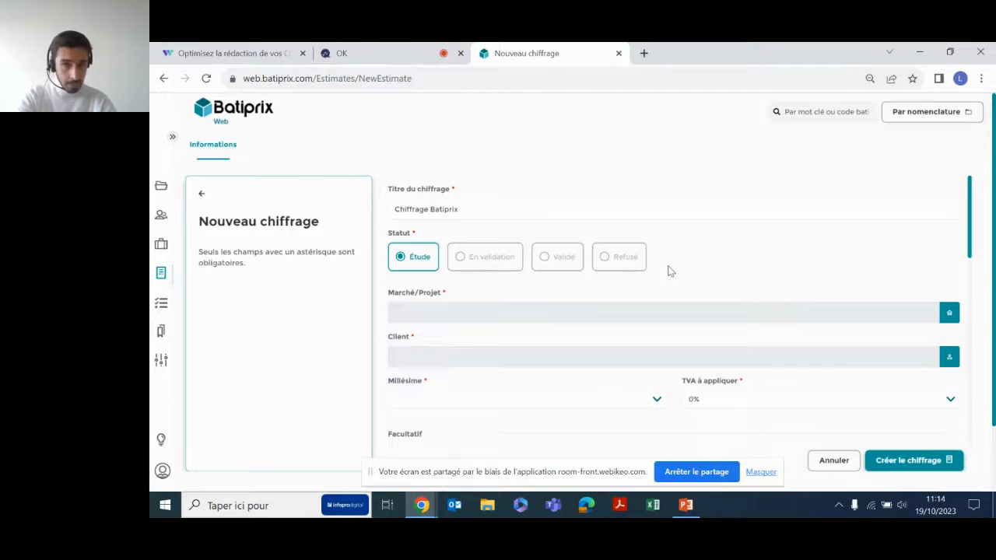
Assign the project "Test (11/08/2023)" and the individual client dated 12/12/2022 to the new chiffrage.
click(949, 314)
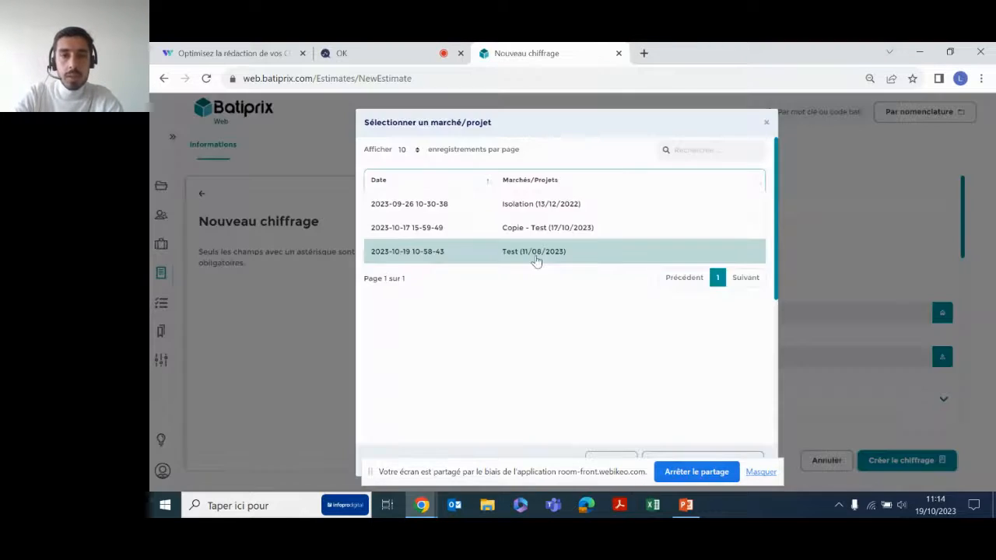
click(536, 261)
scroll(623, 282, down, 1)
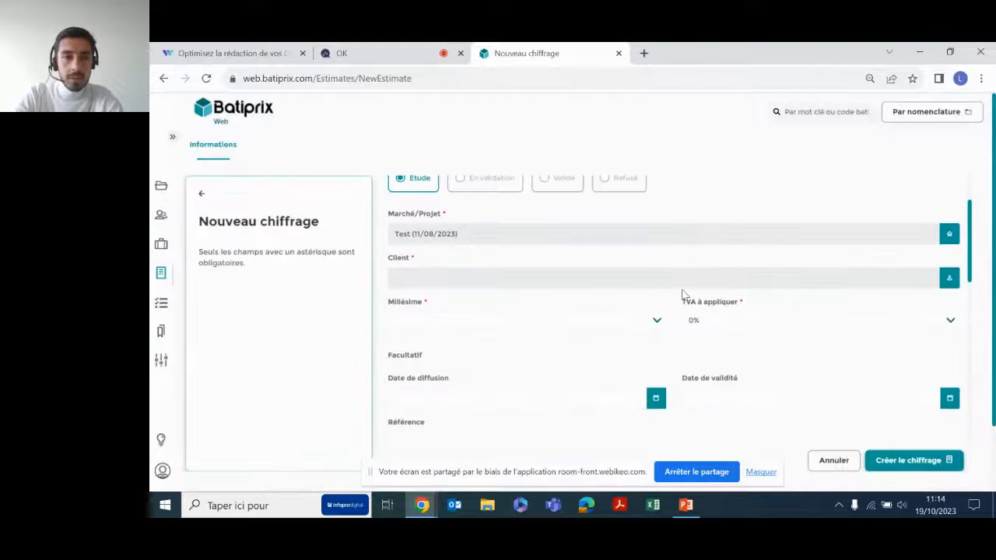
click(949, 278)
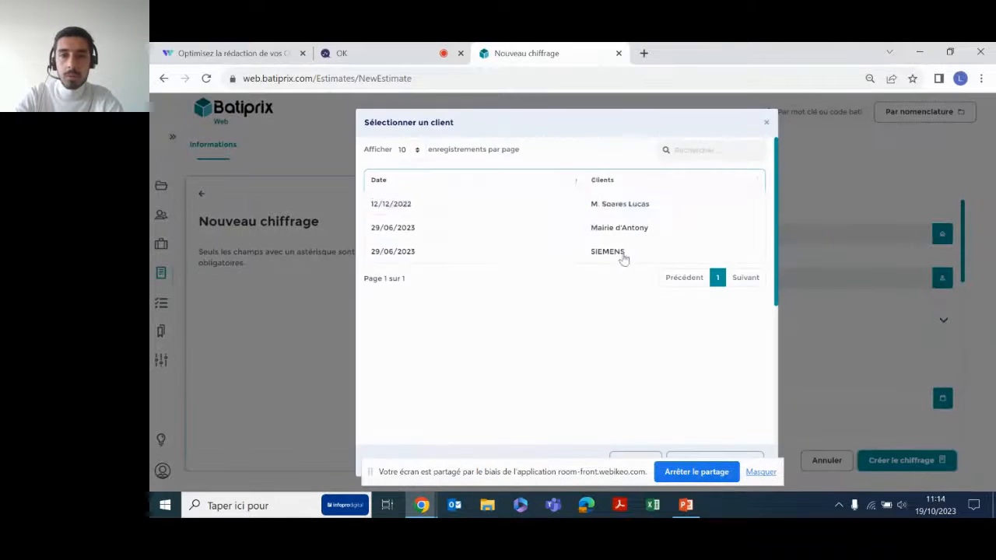
click(622, 257)
scroll(632, 317, down, 1)
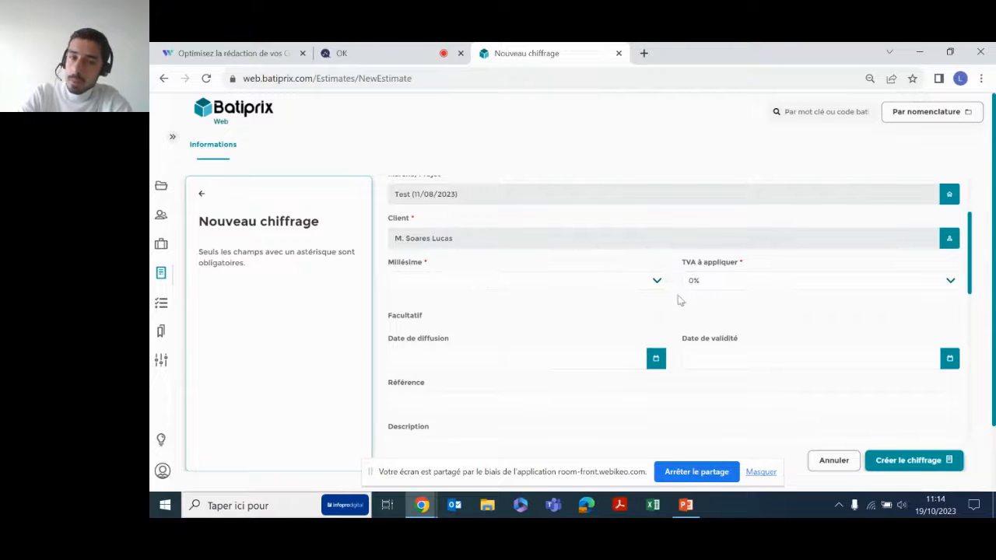
Set the chiffrage's millésime to "MAJ septembre 2023" and the TVA to apply to 20.00%.
click(651, 281)
click(441, 303)
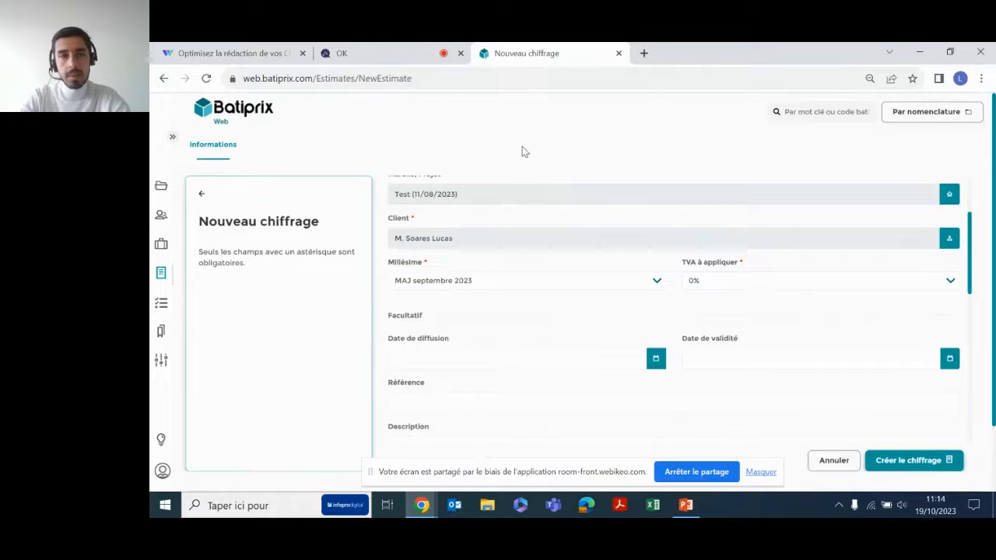
scroll(501, 264, up, 1)
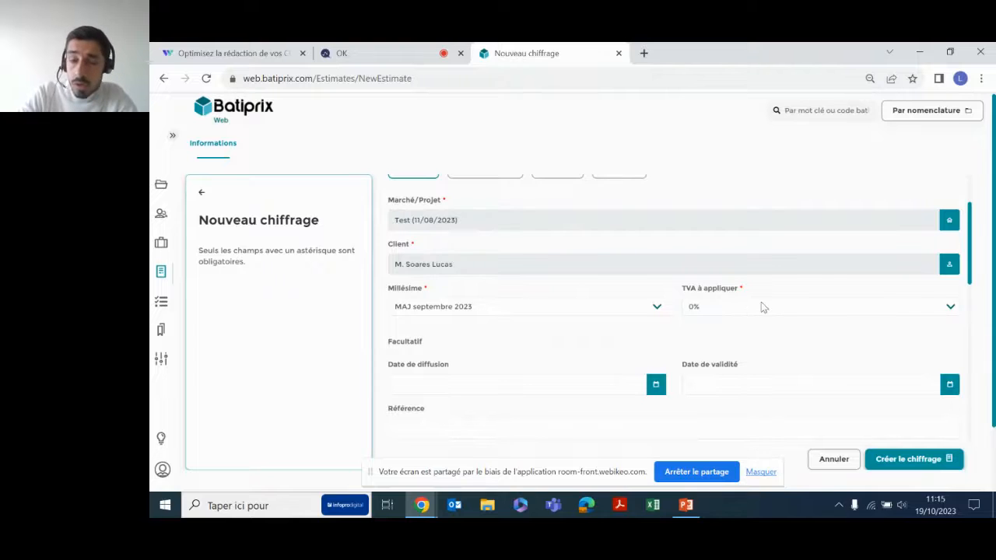
click(920, 306)
click(743, 332)
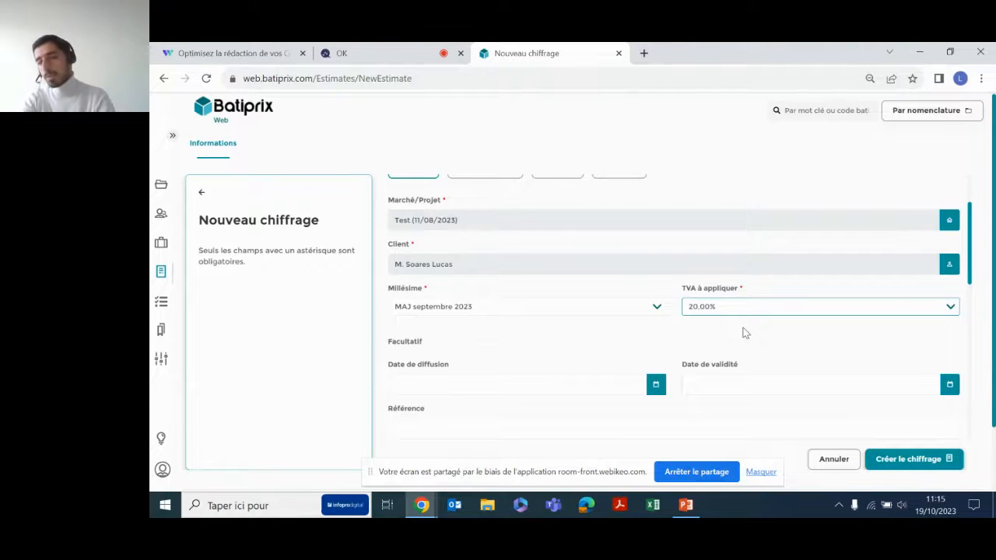
Check the optional date, reference and description fields, leave them empty and create the chiffrage.
scroll(475, 346, down, 1)
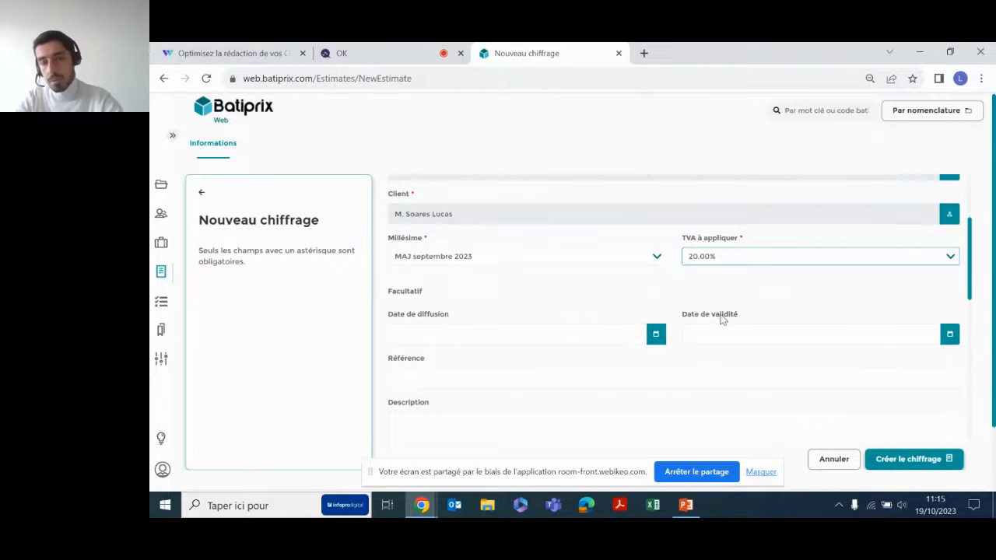
scroll(424, 354, down, 1)
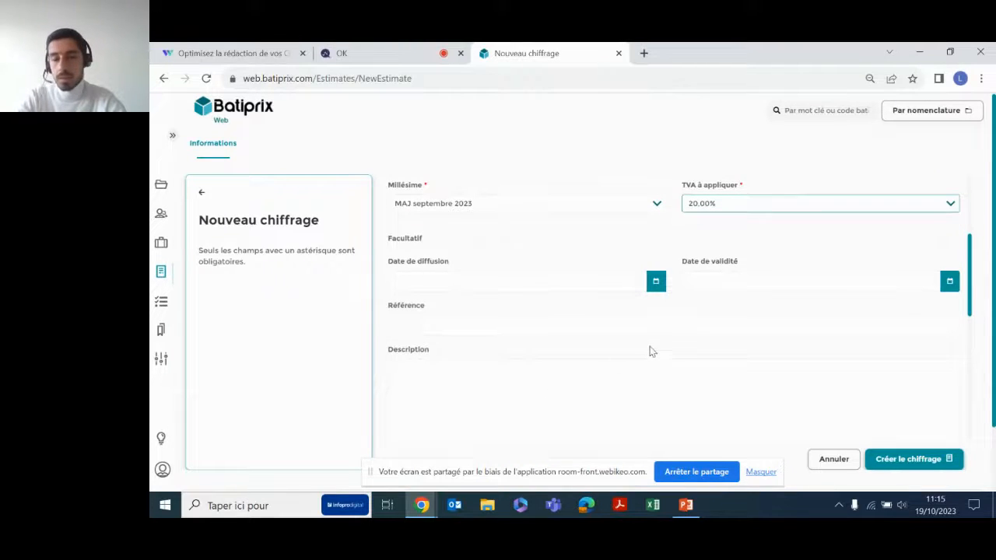
scroll(652, 351, up, 2)
click(894, 461)
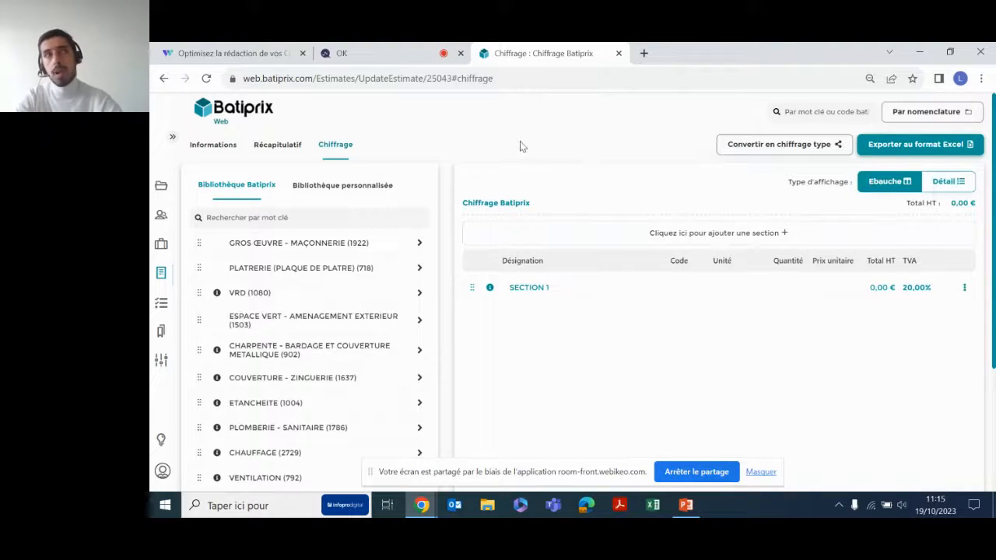
Add the work "Cloison alvéolaire en panneaux préfabriqués ép. 50 mm" from the Batiprix library's Platrerie category to Section 1, after checking its description.
click(418, 269)
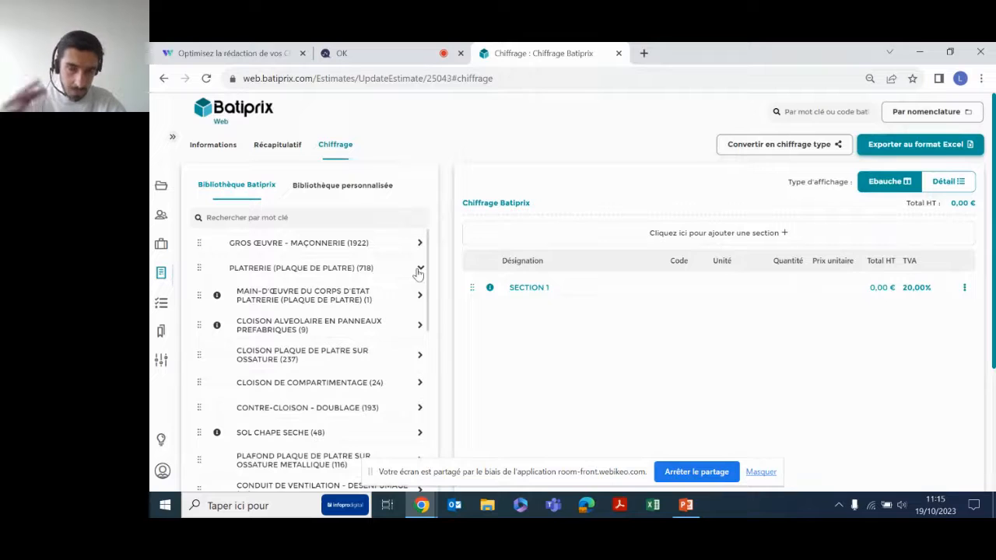
click(419, 358)
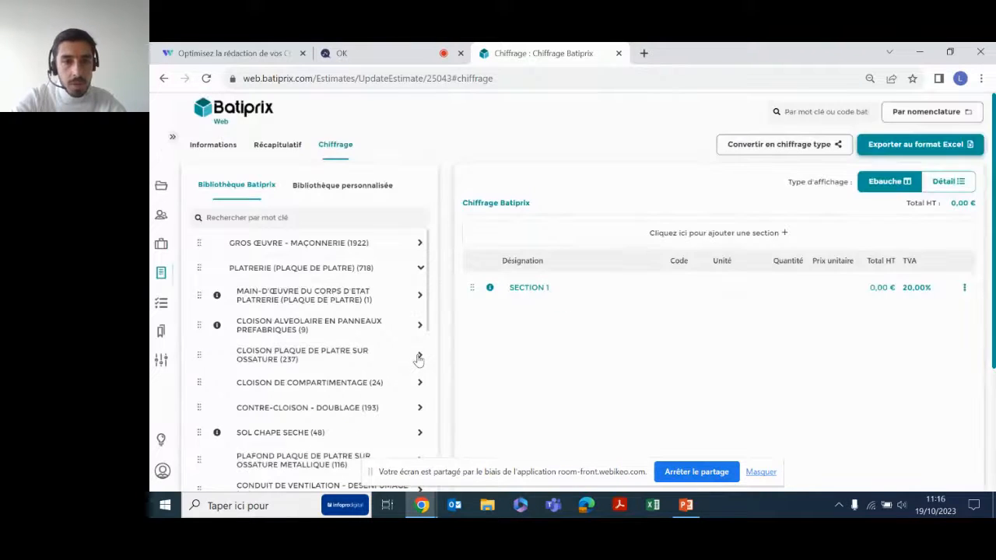
click(420, 326)
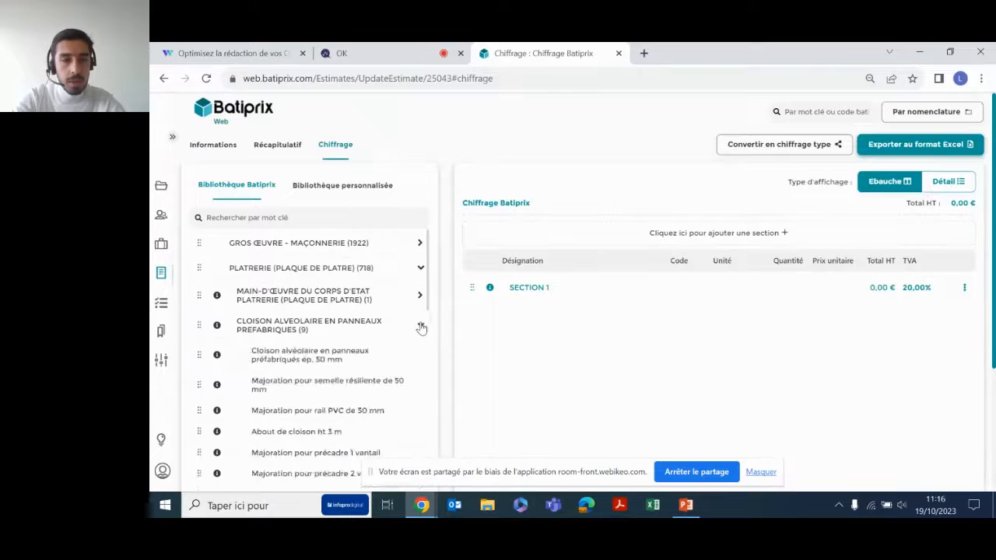
scroll(374, 362, down, 1)
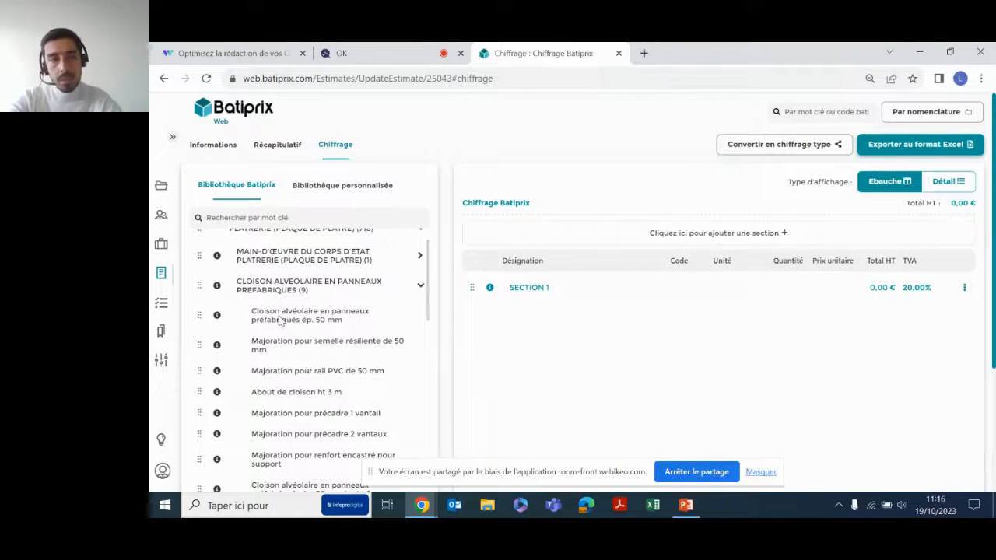
click(217, 319)
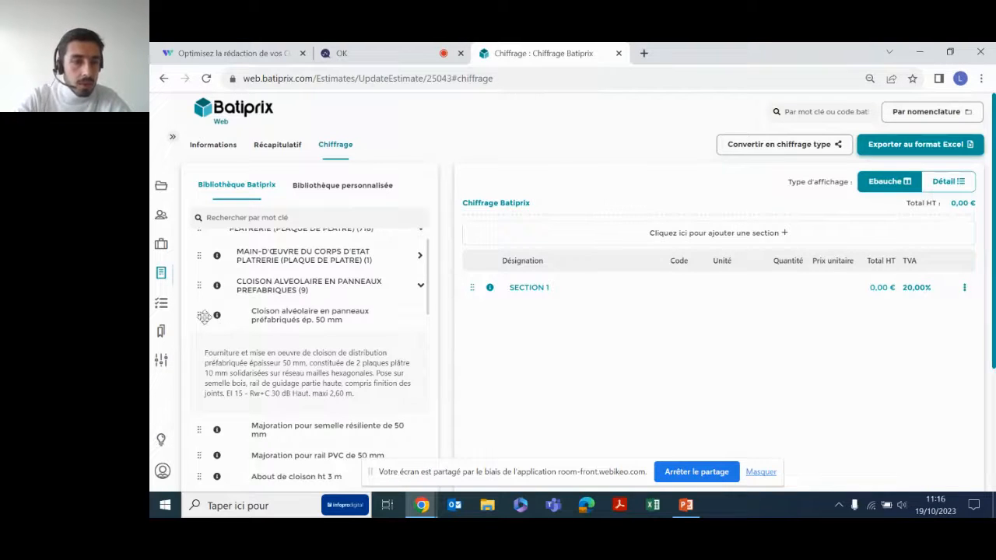
drag(197, 315, 542, 292)
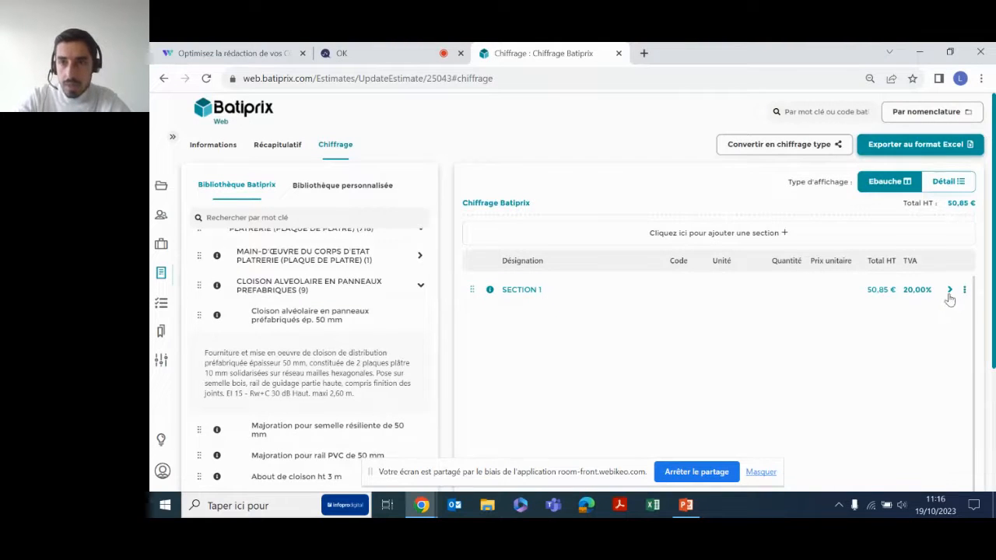
Set the quantity of the prefabricated partition work in Section 1 to 40 m² and collapse the section.
click(949, 291)
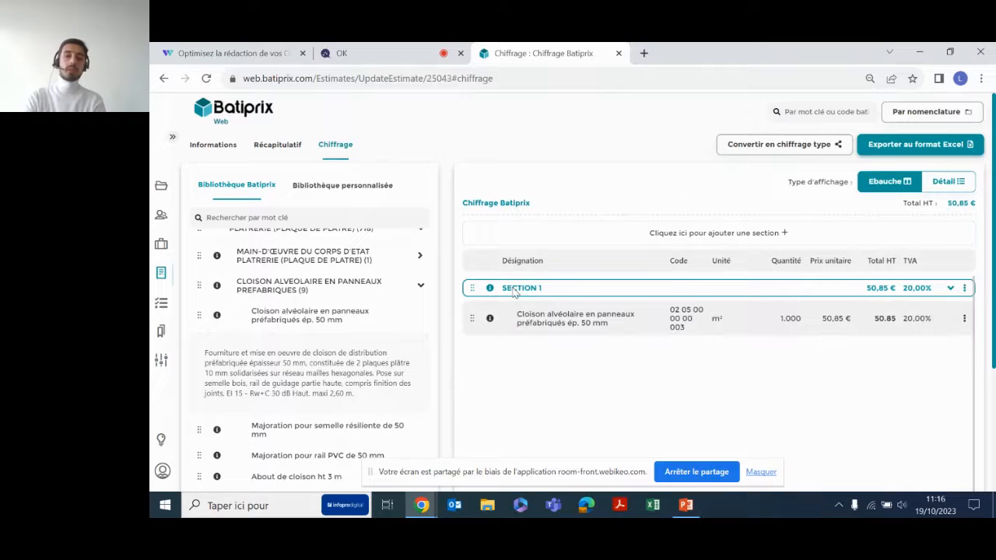
click(795, 324)
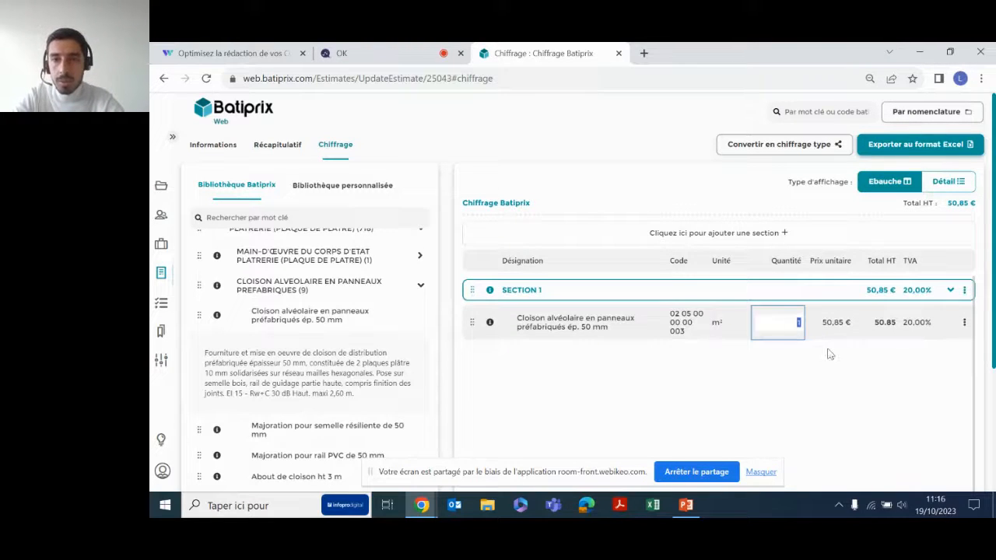
click(795, 425)
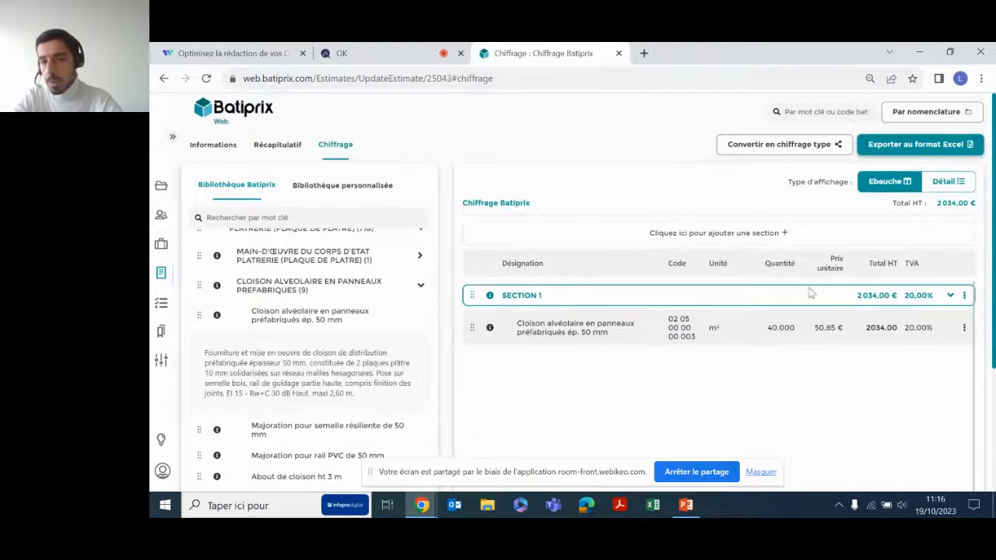
click(951, 295)
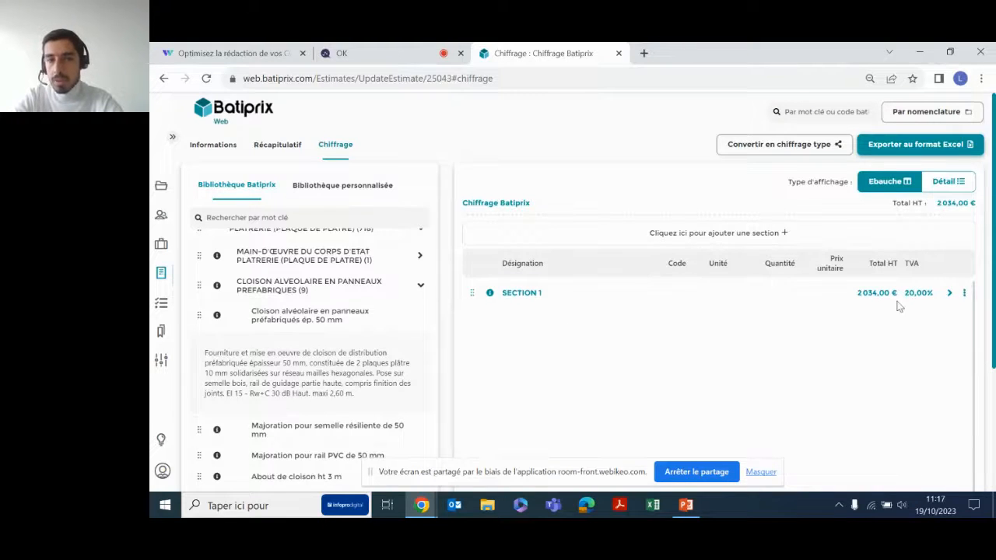
click(949, 293)
click(950, 294)
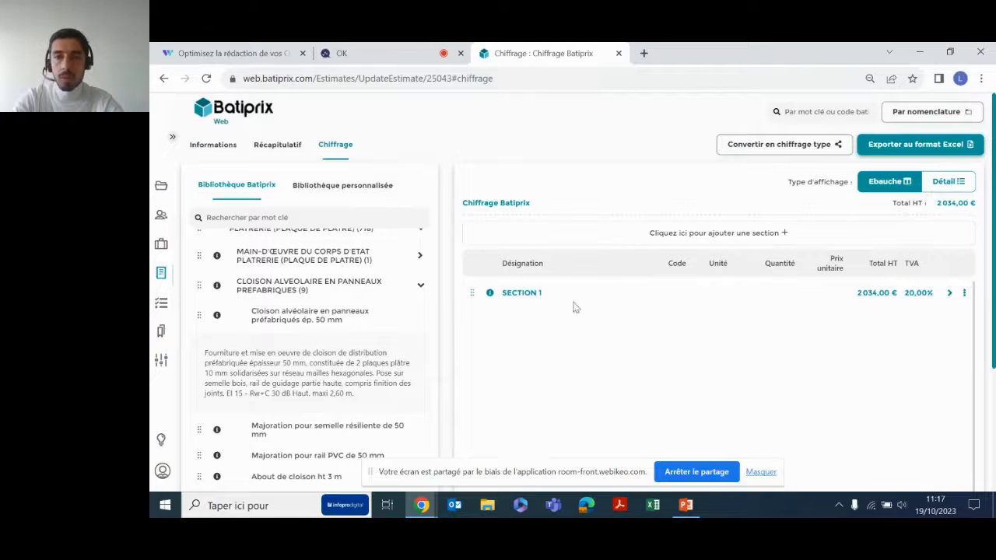
Rename Section 1 as "Lot Platrerie".
click(532, 294)
key(ctrl+a)
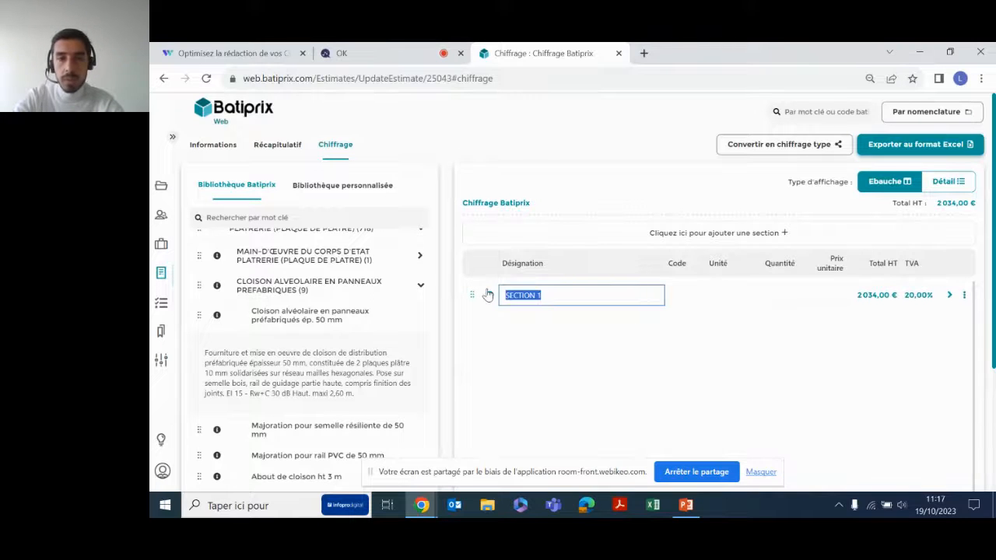
text(Lot Platre)
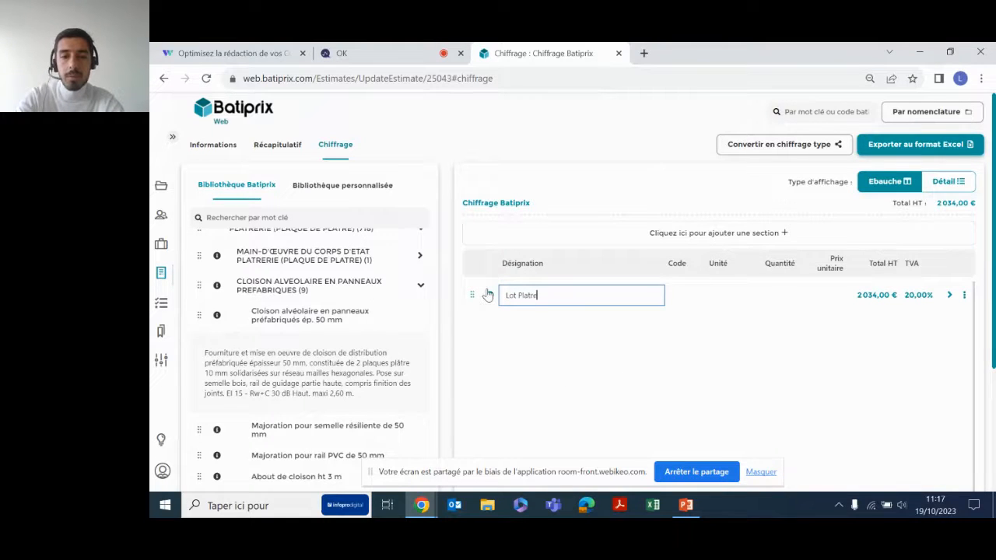
text(rie)
key(Return)
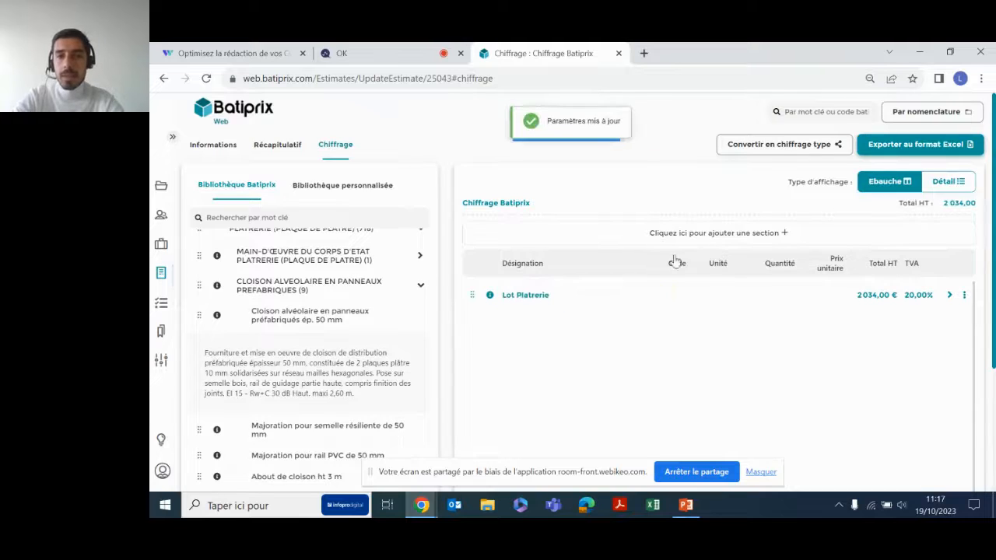
Add a new section named "Macro-Ouvrages" to the chiffrage.
click(723, 235)
text(Macro-Ouvrages)
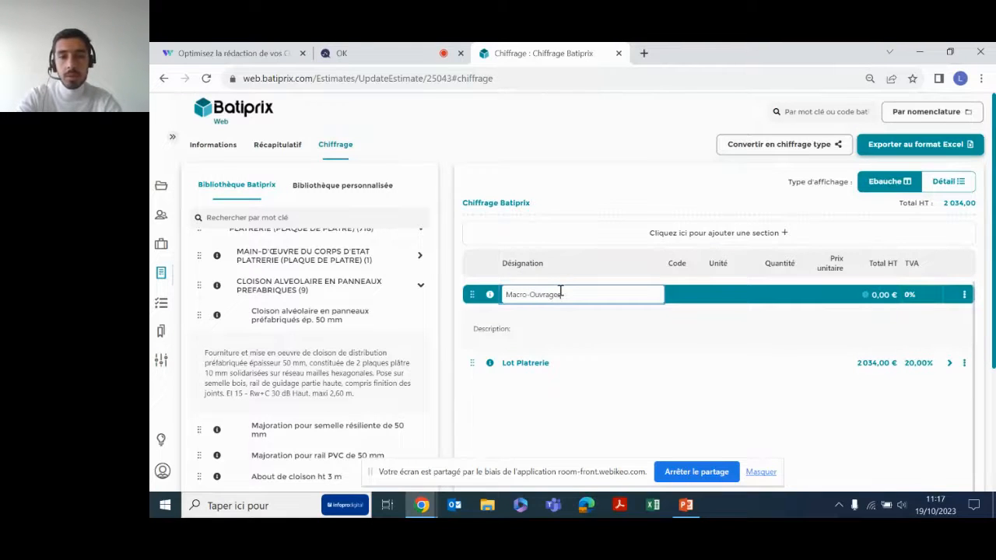
click(542, 394)
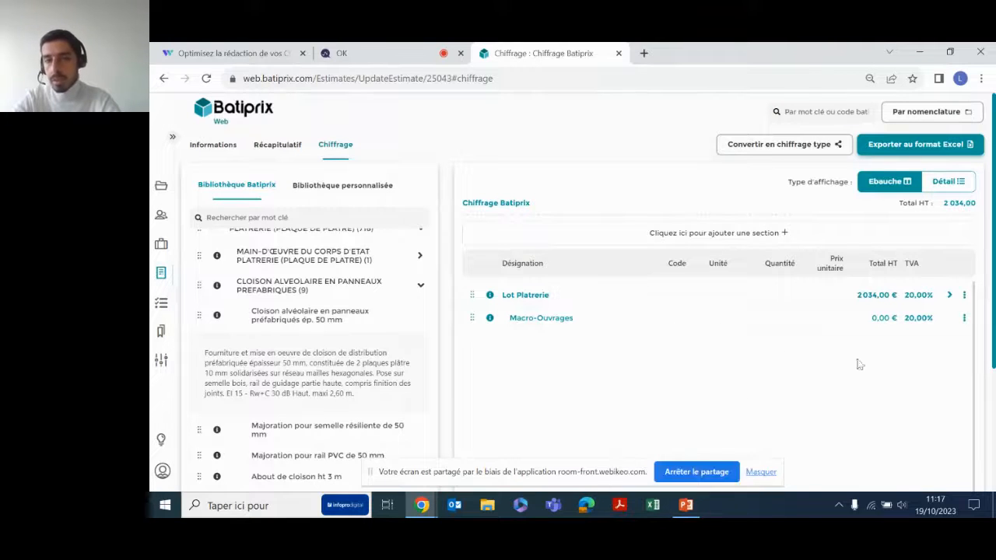
Switch the chiffrage to the detailed display and start adding a work to the Macro-Ouvrages section, limiting the catalogue to macro-ouvrages.
click(944, 181)
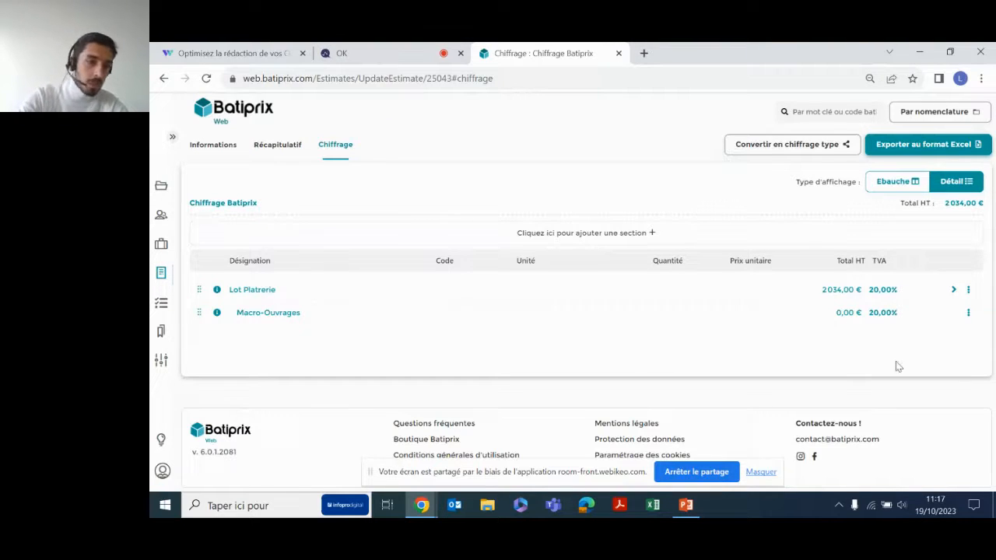
click(968, 312)
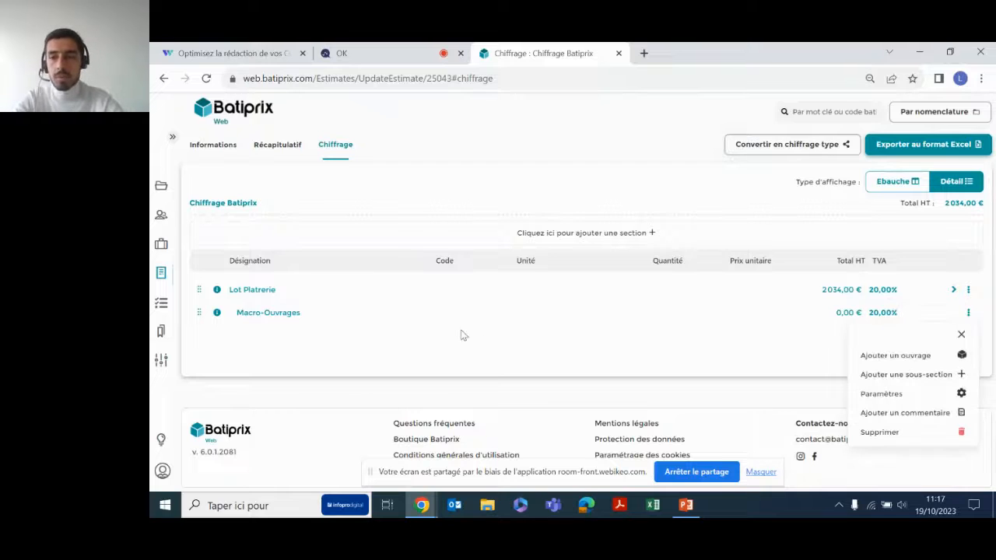
click(891, 358)
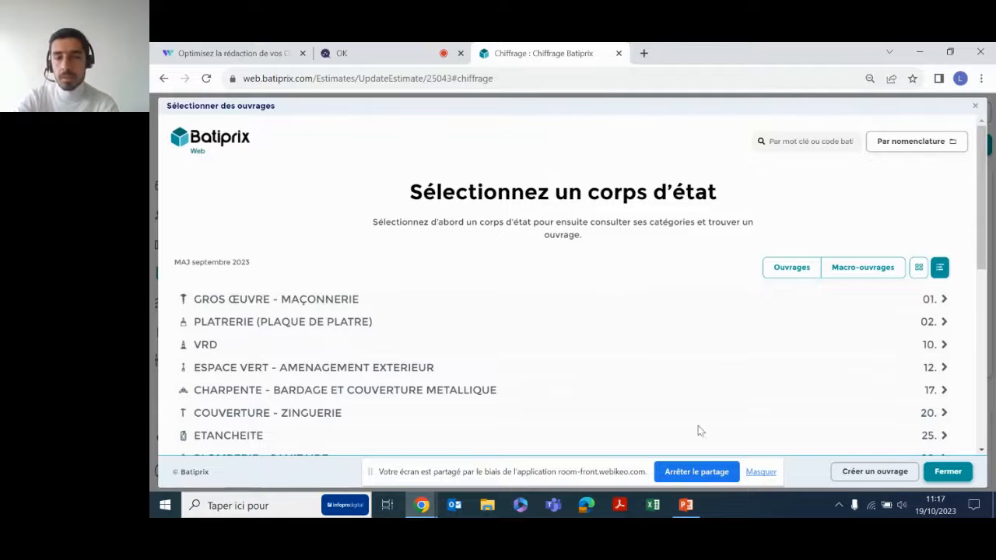
scroll(688, 398, down, 1)
scroll(688, 397, down, 2)
scroll(820, 300, up, 3)
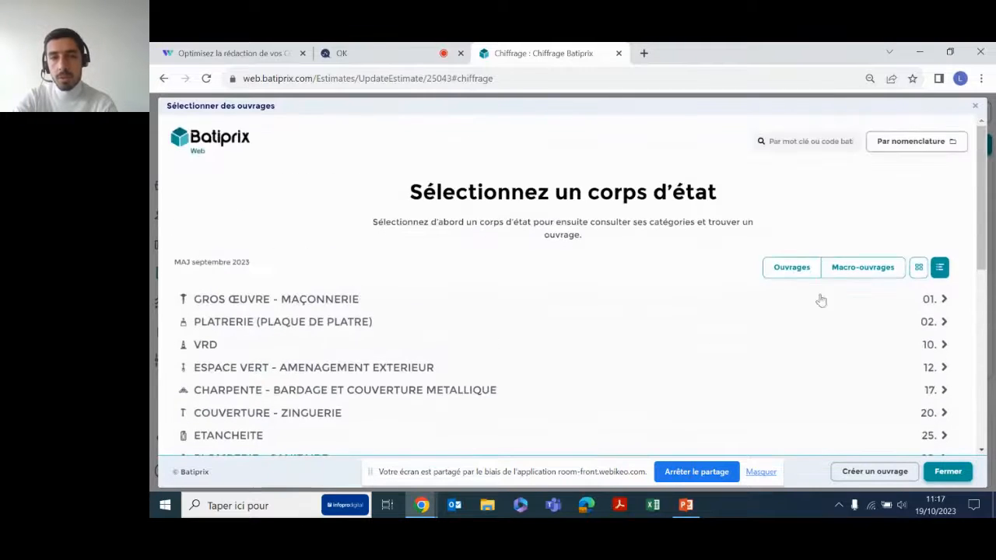
click(772, 268)
click(874, 273)
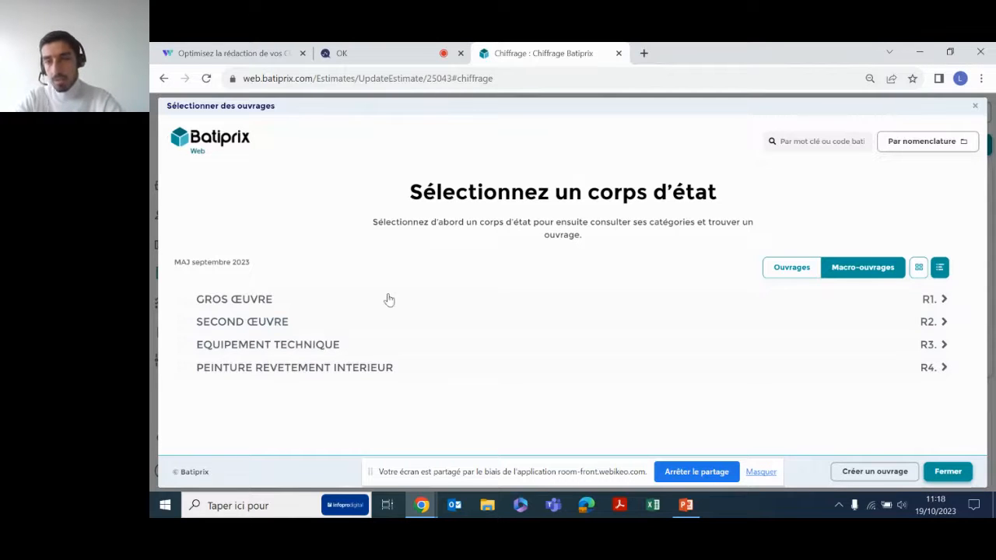
Browse the macro-ouvrages through Gros œuvre, Renovation rehabilitation and Isolation exterieure, and list the works under Isolation par l'extérieur.
click(944, 301)
scroll(709, 372, down, 2)
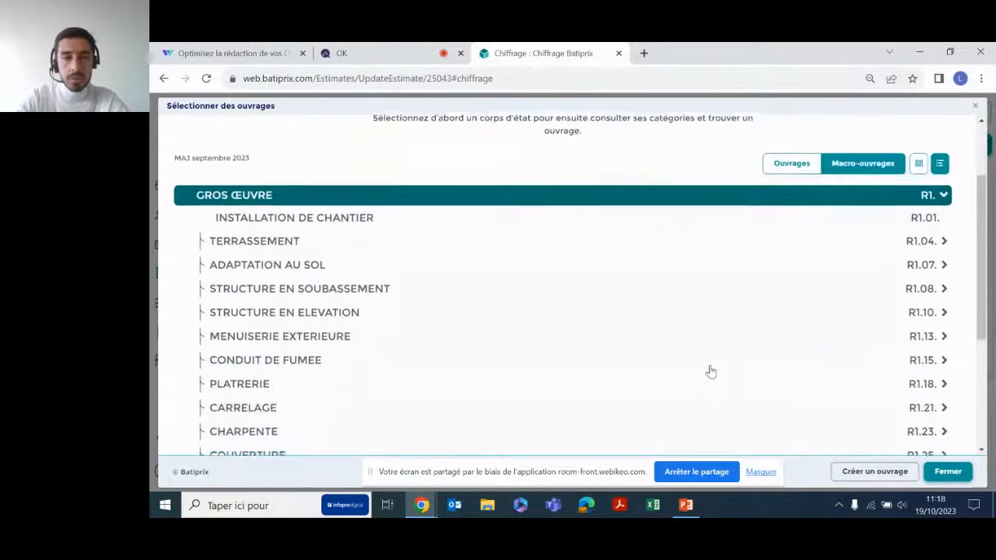
scroll(709, 372, down, 4)
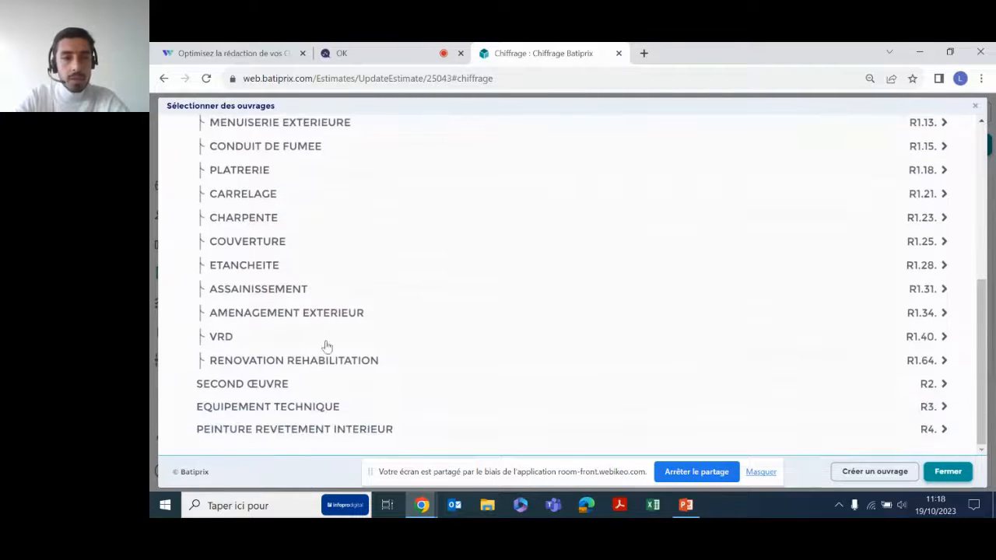
click(944, 361)
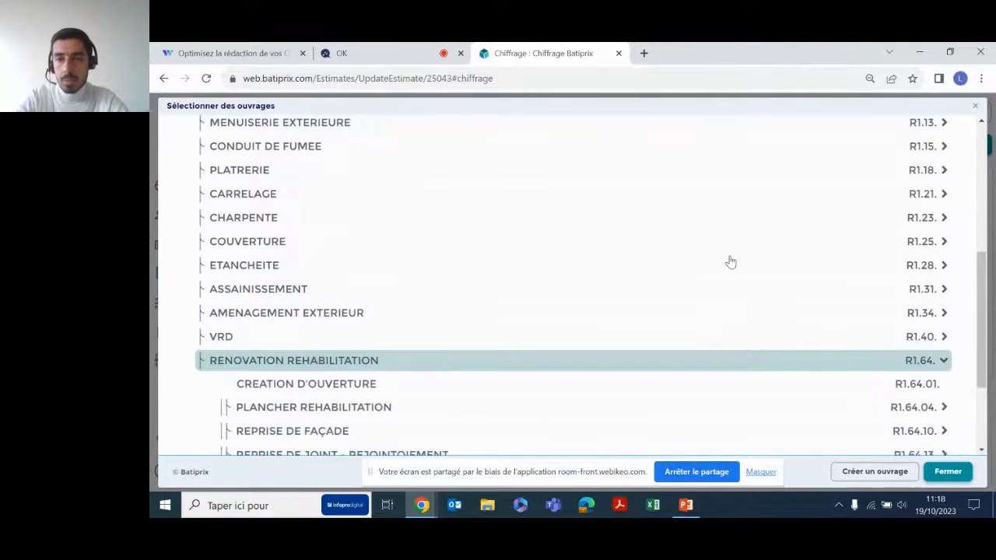
scroll(731, 262, up, 2)
scroll(730, 263, down, 4)
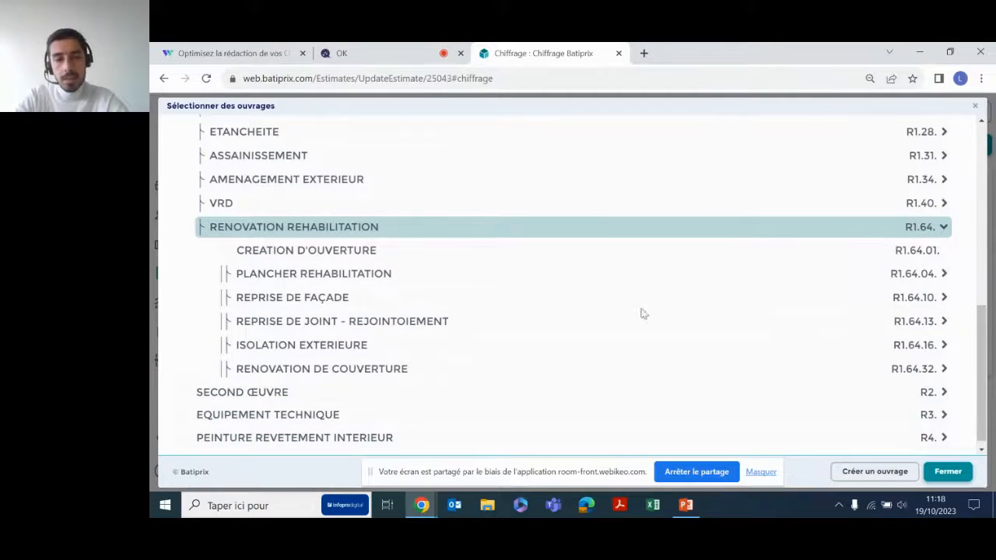
click(944, 345)
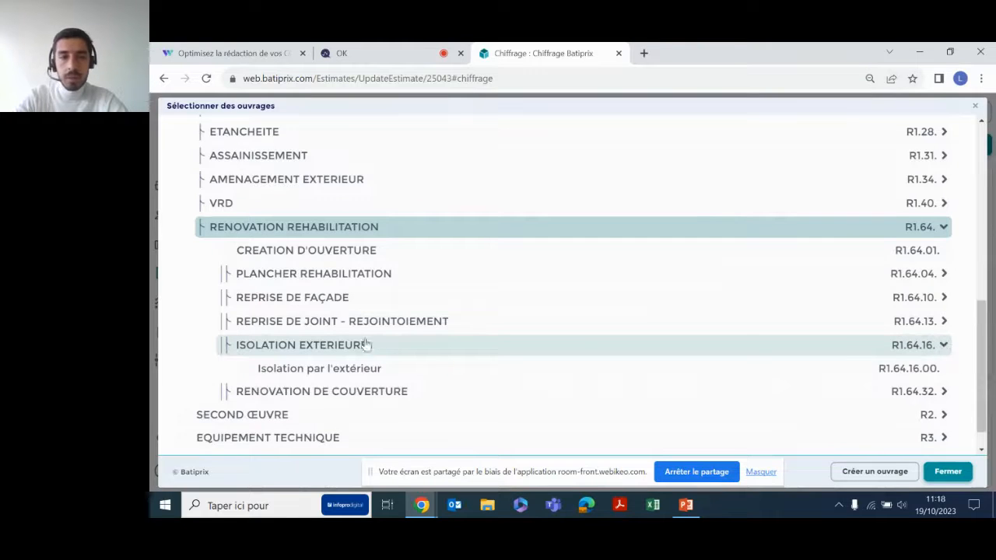
click(354, 369)
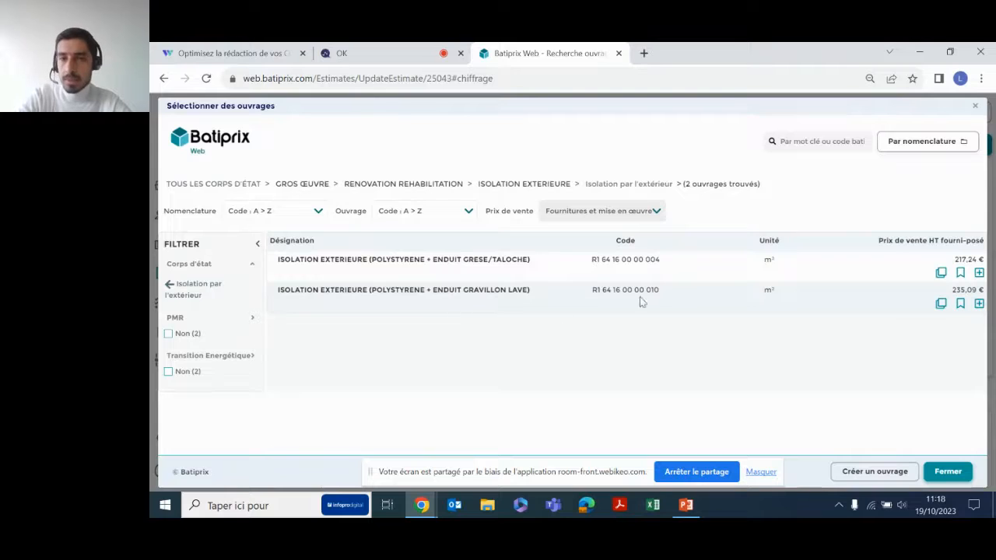
Examine the labour and materials breakdown of the macro-ouvrage ISOLATION EXTERIEURE (POLYSTYRENE + ENDUIT GRESE/TALOCHE), down to its selling price.
click(624, 261)
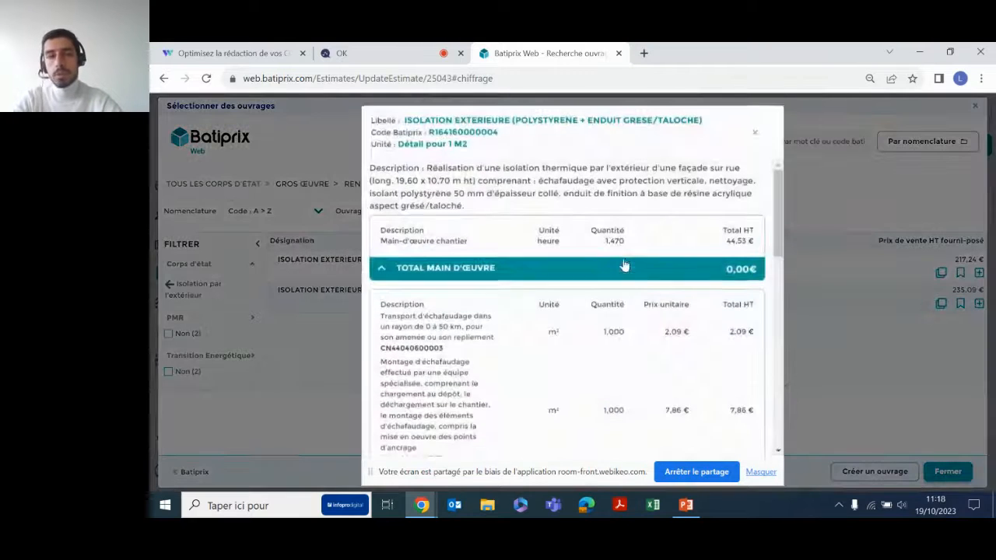
scroll(534, 396, down, 2)
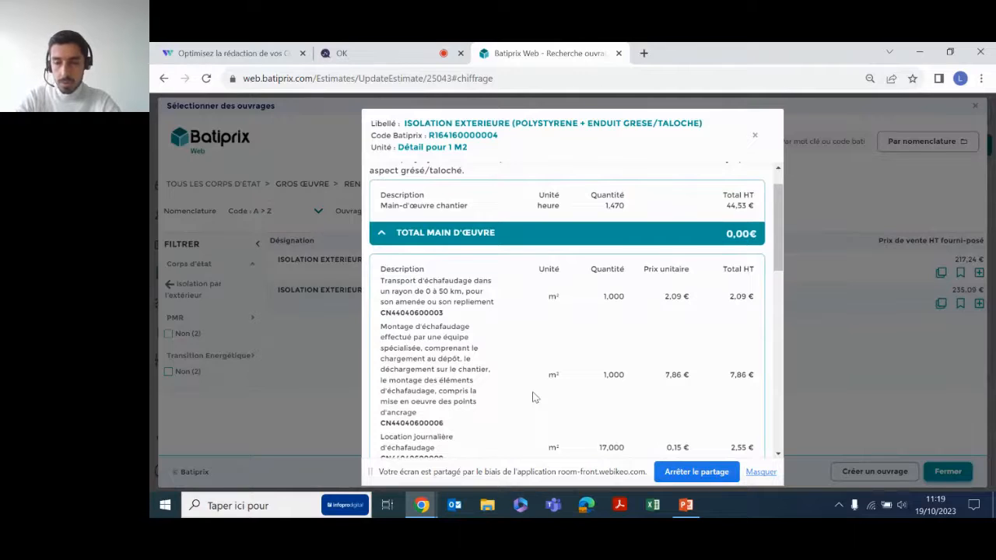
scroll(534, 398, down, 2)
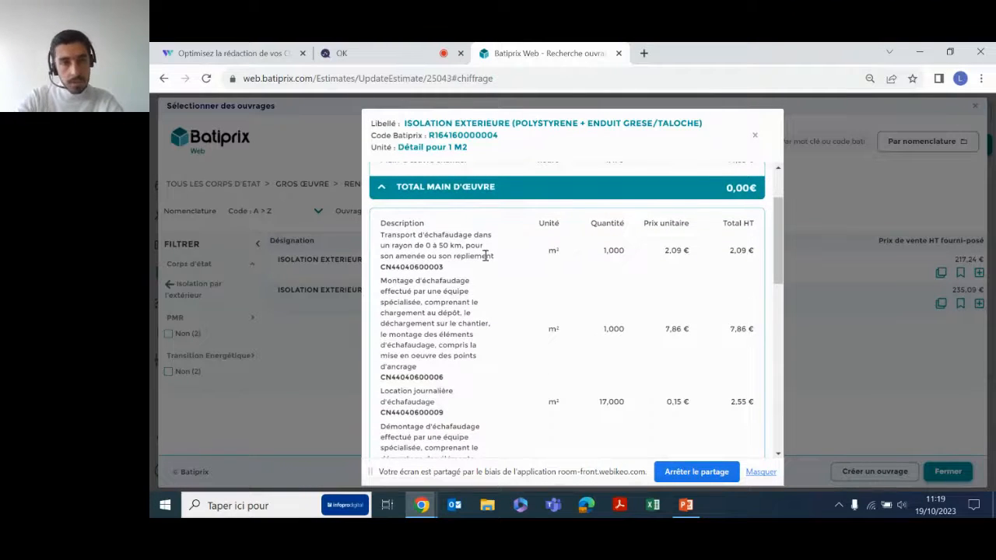
scroll(484, 257, down, 1)
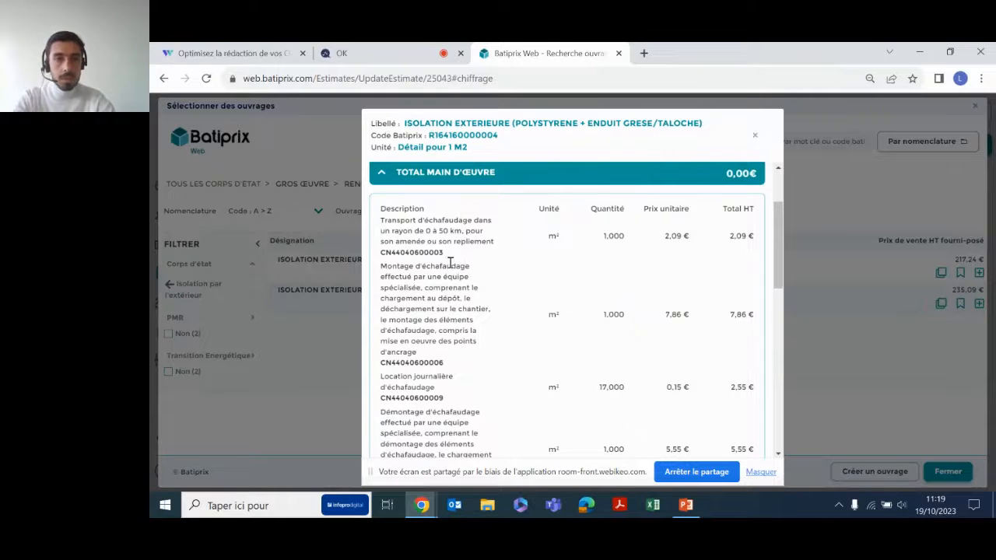
scroll(459, 259, down, 2)
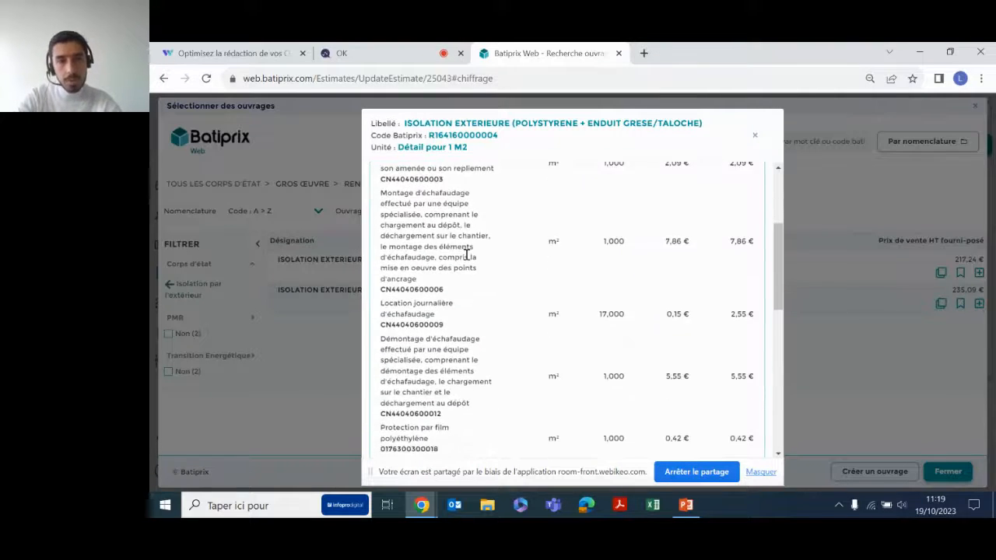
scroll(466, 257, down, 5)
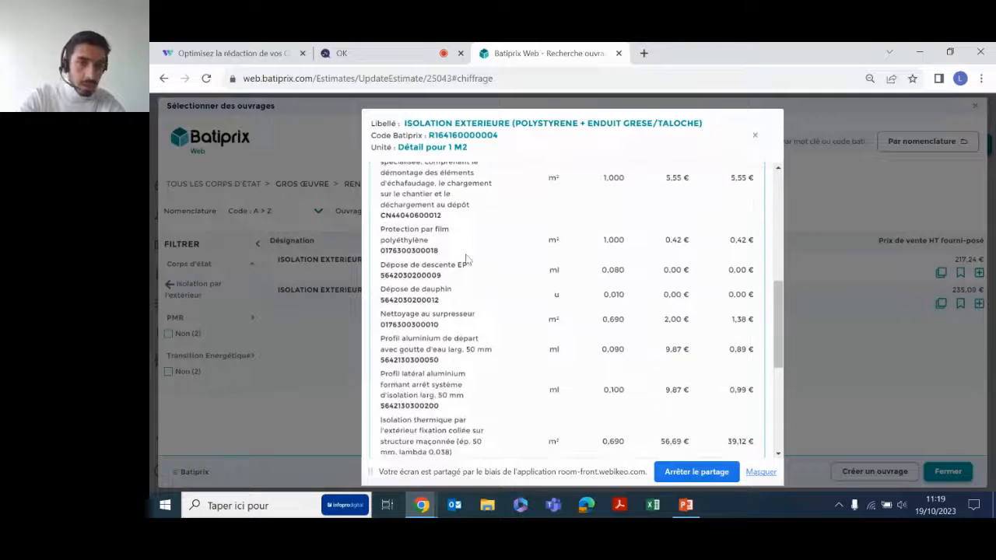
scroll(467, 259, down, 3)
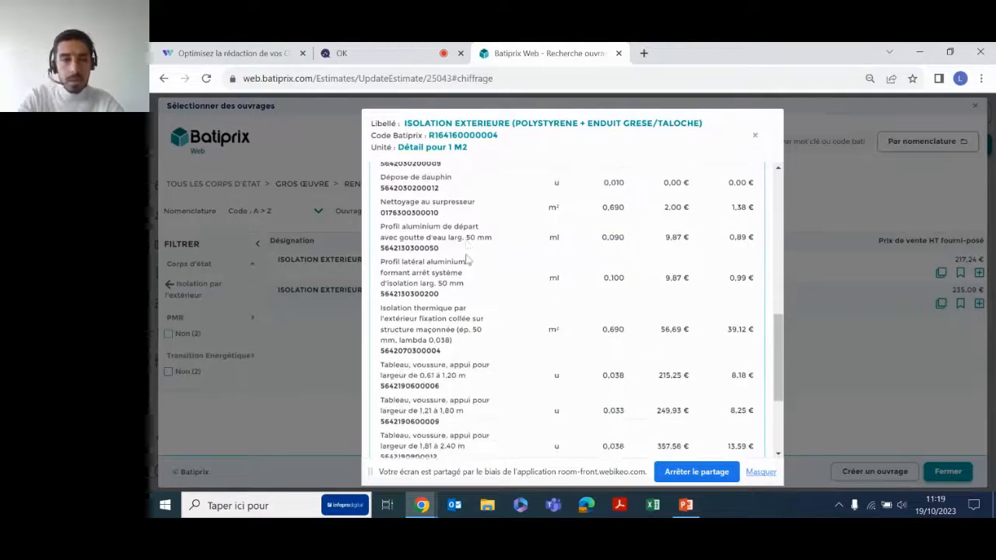
scroll(469, 259, down, 3)
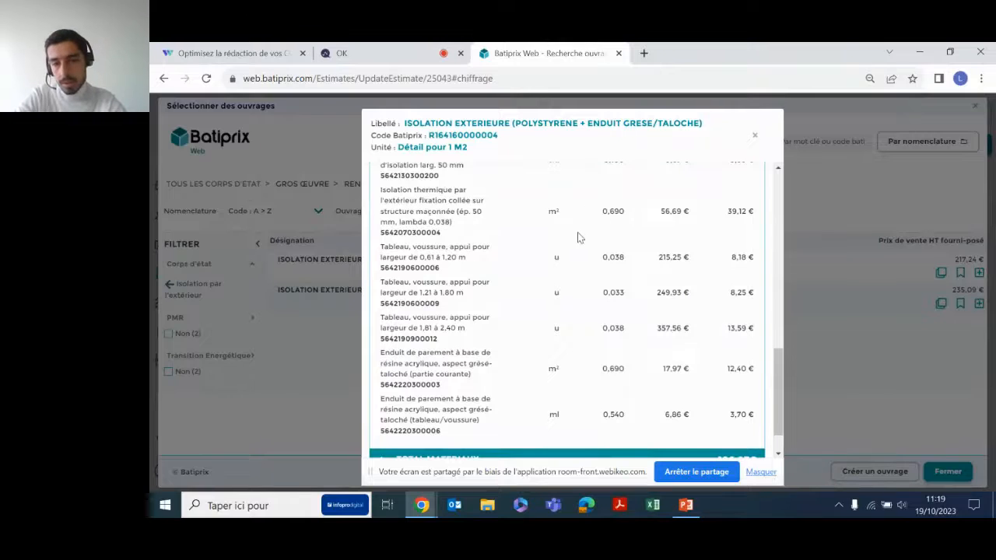
scroll(577, 237, down, 1)
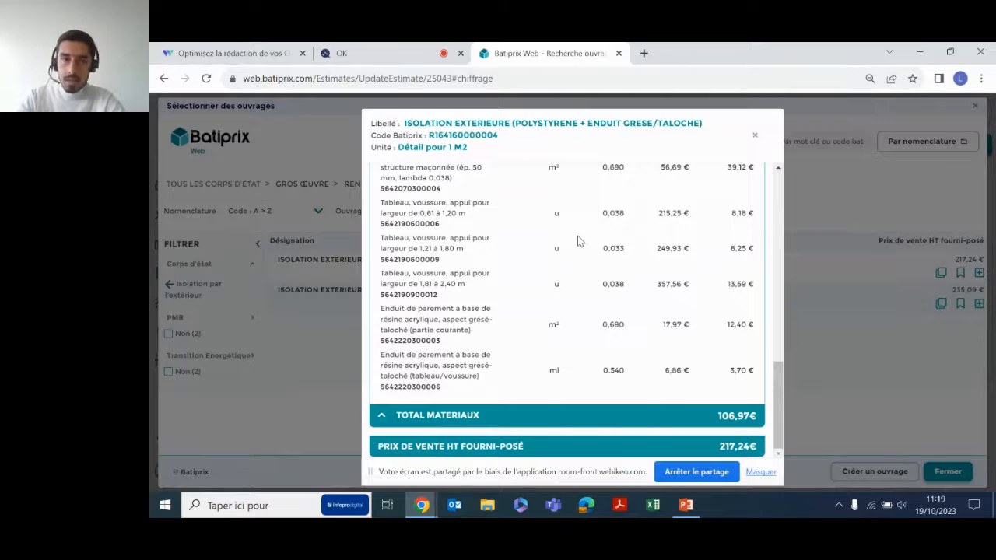
click(753, 135)
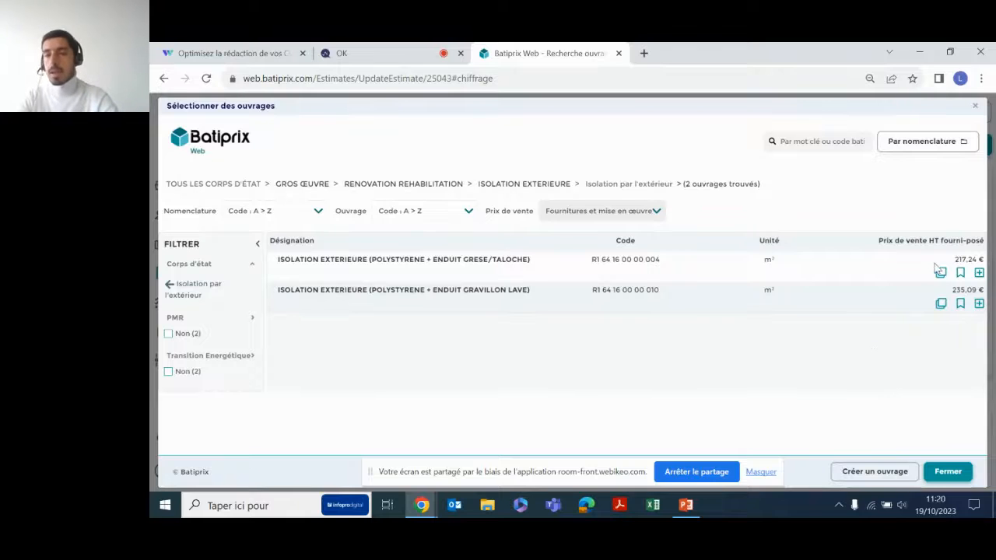
Recheck the description of ISOLATION EXTERIEURE (POLYSTYRENE + ENDUIT GRESE/TALOCHE) and add this work to the Macro-Ouvrages section.
click(613, 266)
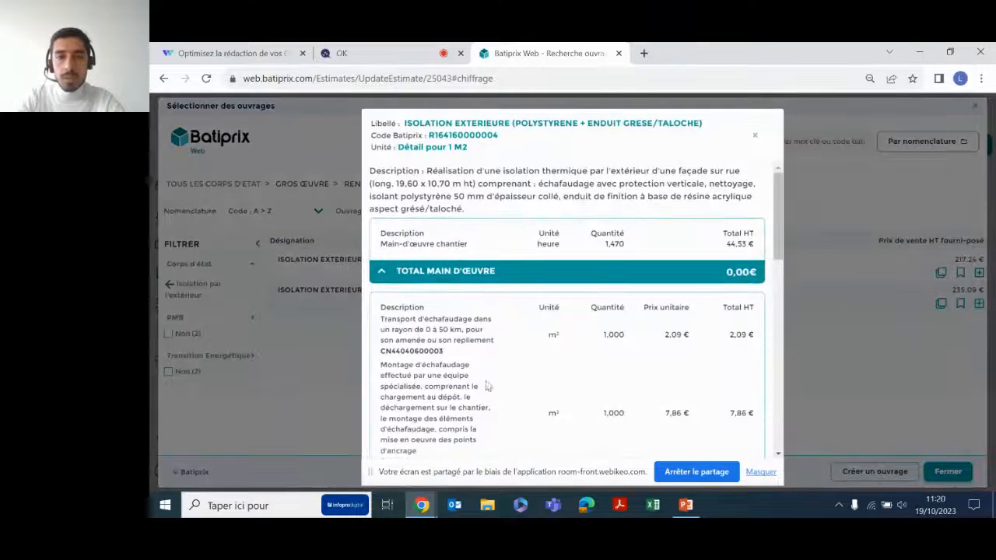
scroll(645, 440, down, 1)
scroll(645, 440, up, 1)
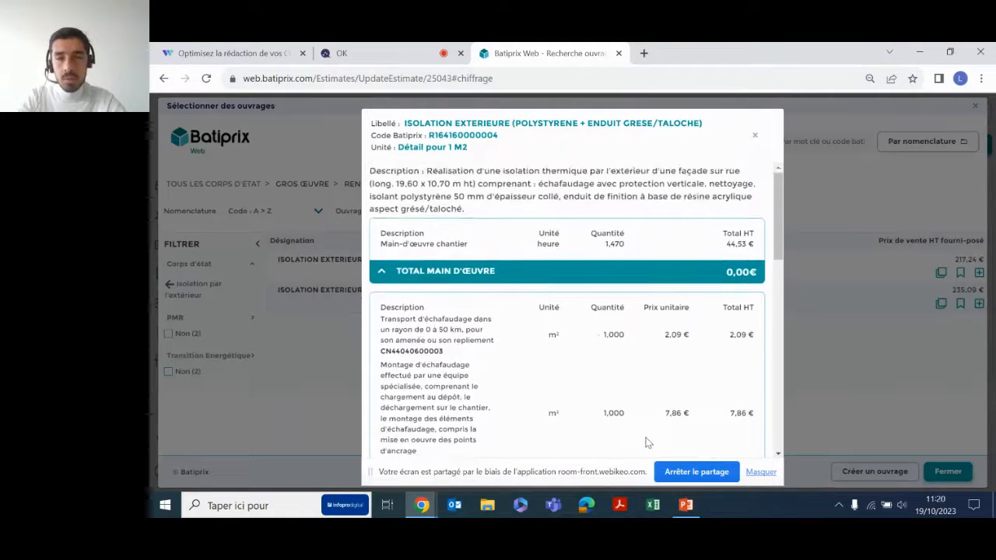
click(755, 136)
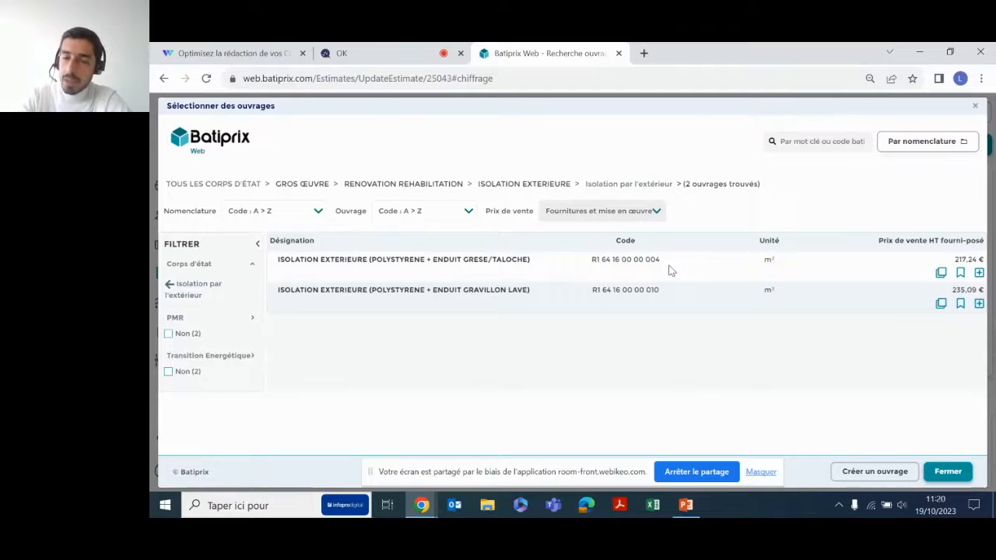
click(978, 273)
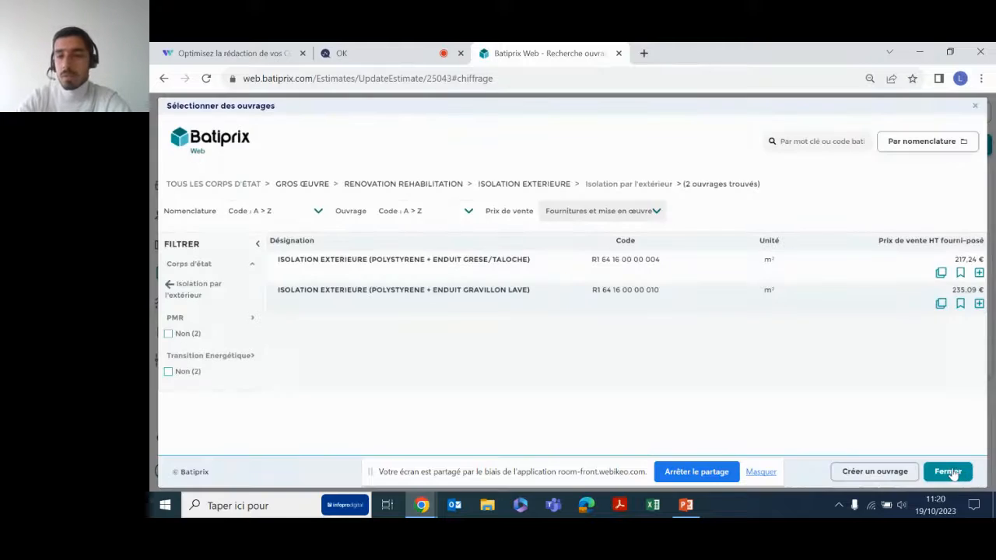
click(950, 472)
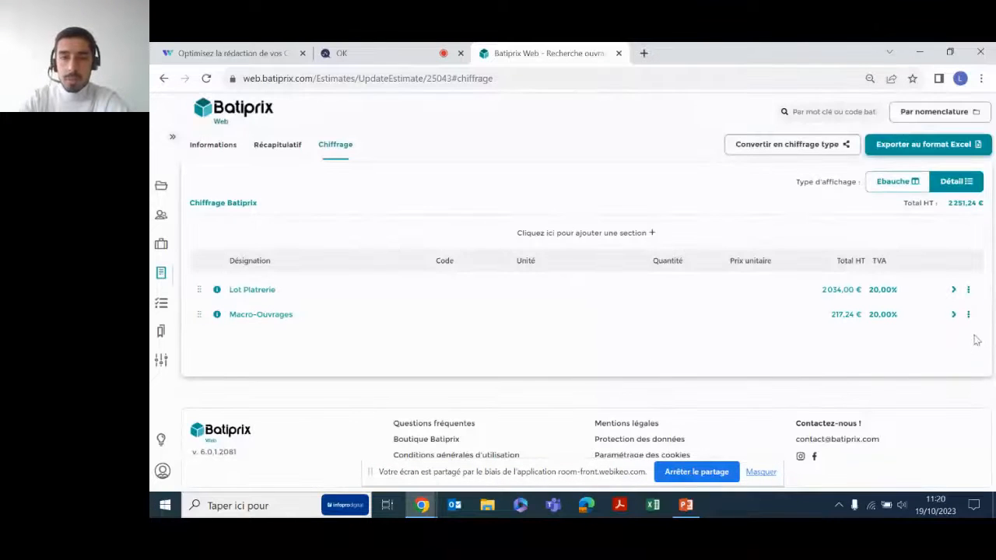
Review the standard plasterboard partition works under "Cloison constituée de 2 plaques de plâtre de 13 mm" in the catalogue without adding any.
click(968, 314)
click(901, 360)
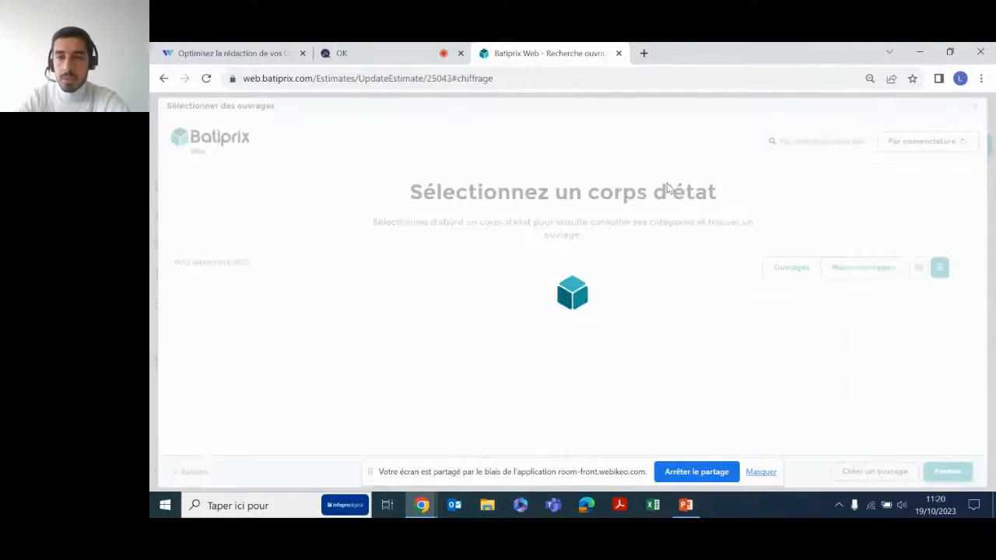
click(945, 321)
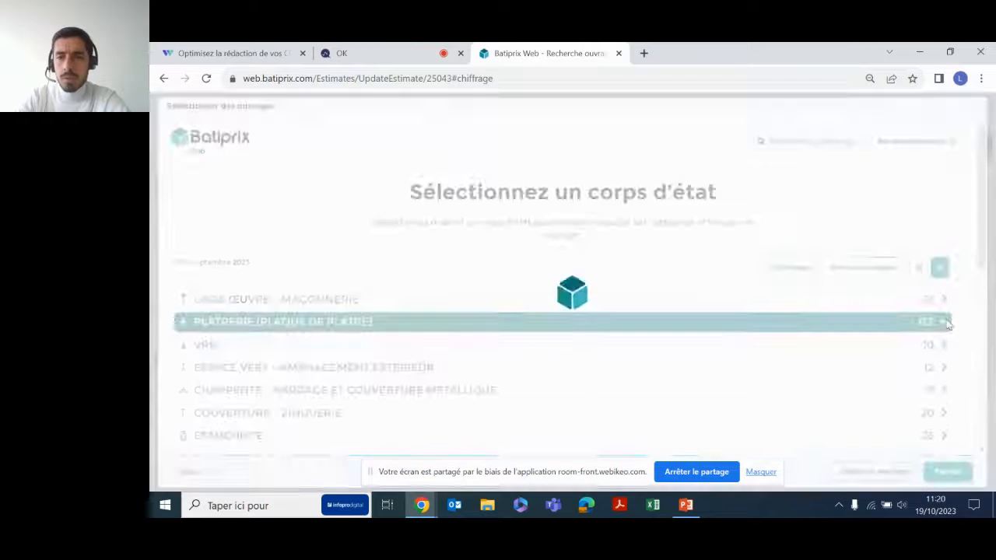
click(942, 391)
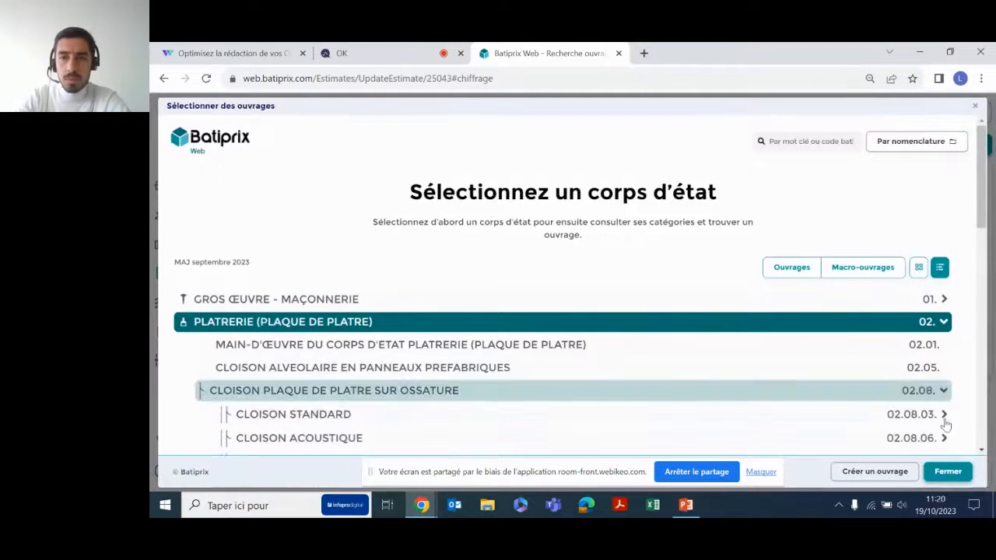
click(944, 415)
click(362, 440)
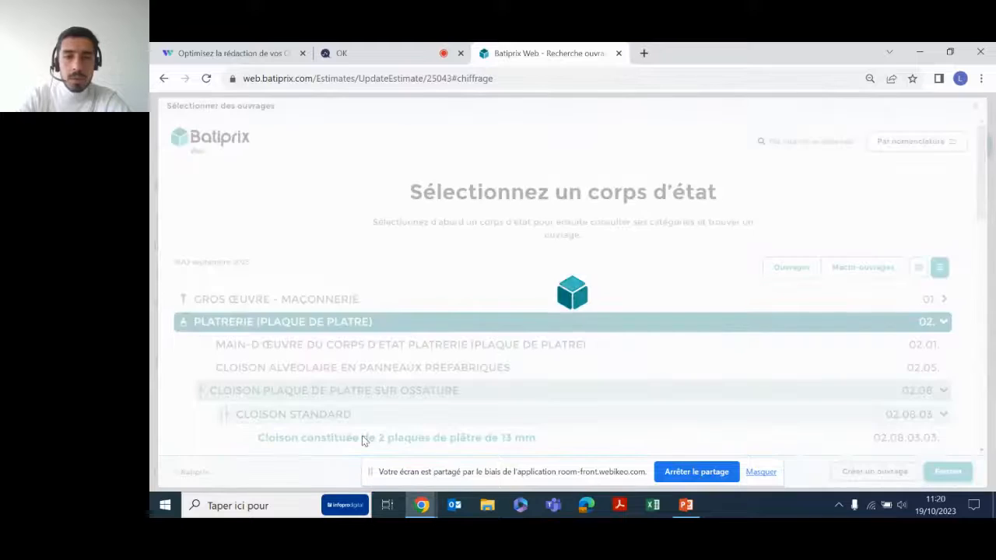
scroll(604, 369, down, 1)
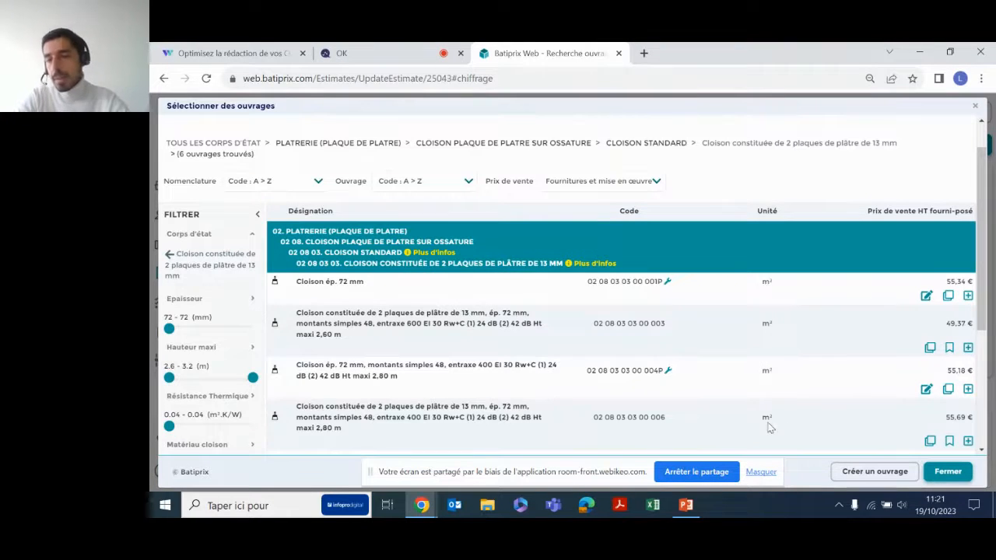
click(976, 107)
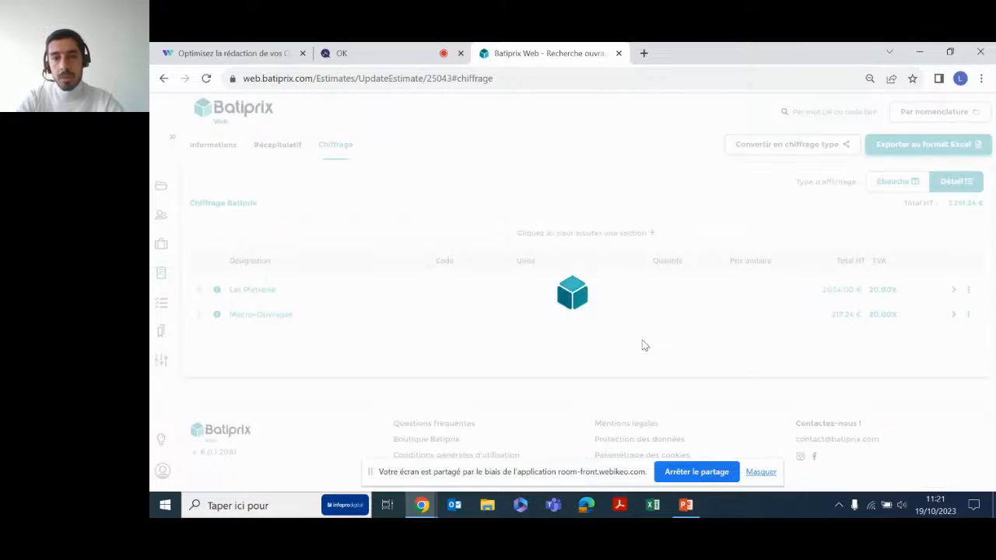
Set the quantity of the exterior insulation work in the Macro-Ouvrages section to 30 m² and collapse the section.
click(952, 315)
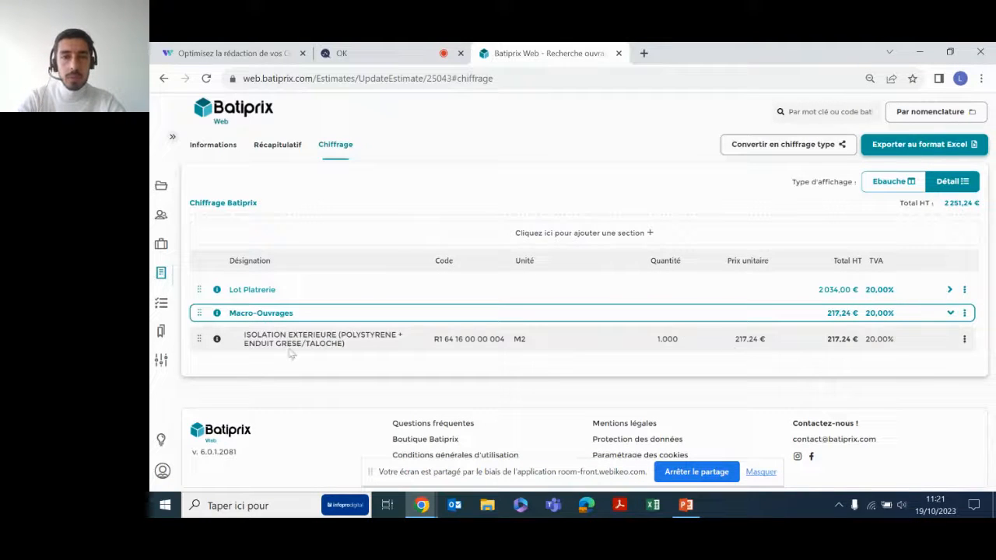
click(668, 342)
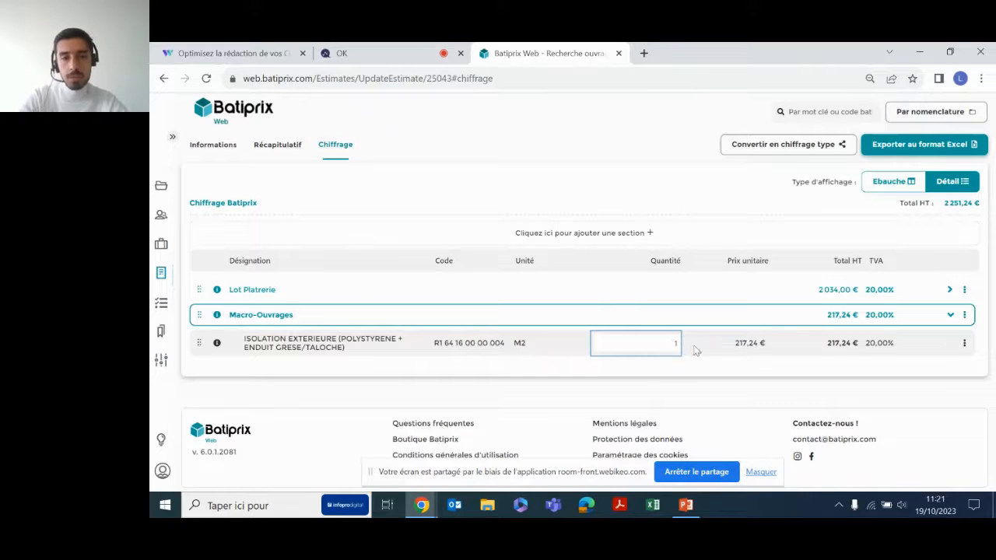
double_click(675, 343)
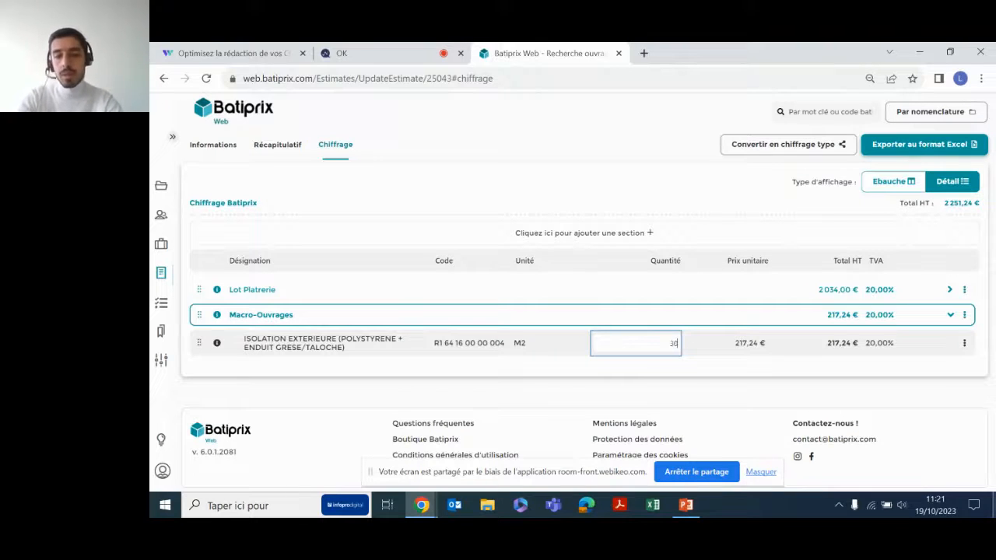
key(Return)
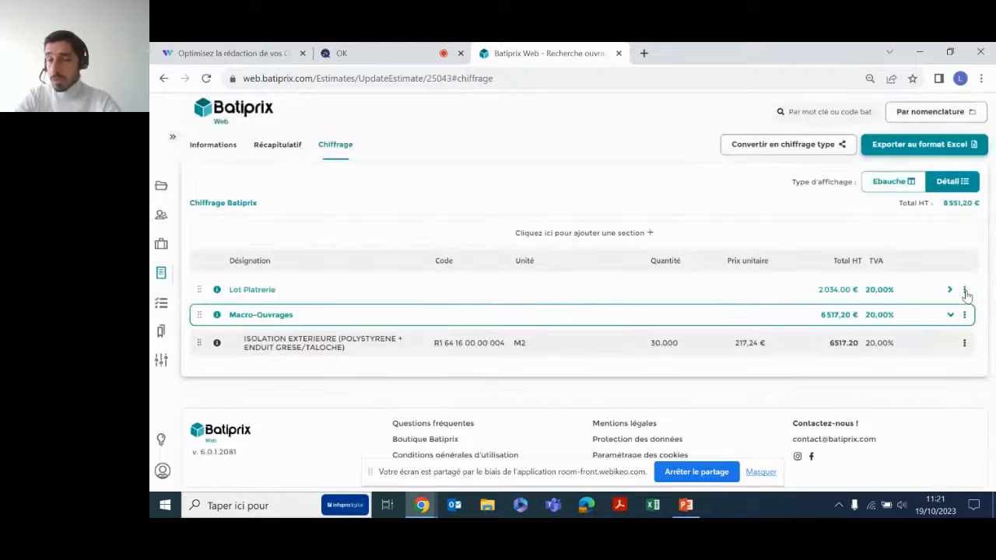
click(950, 315)
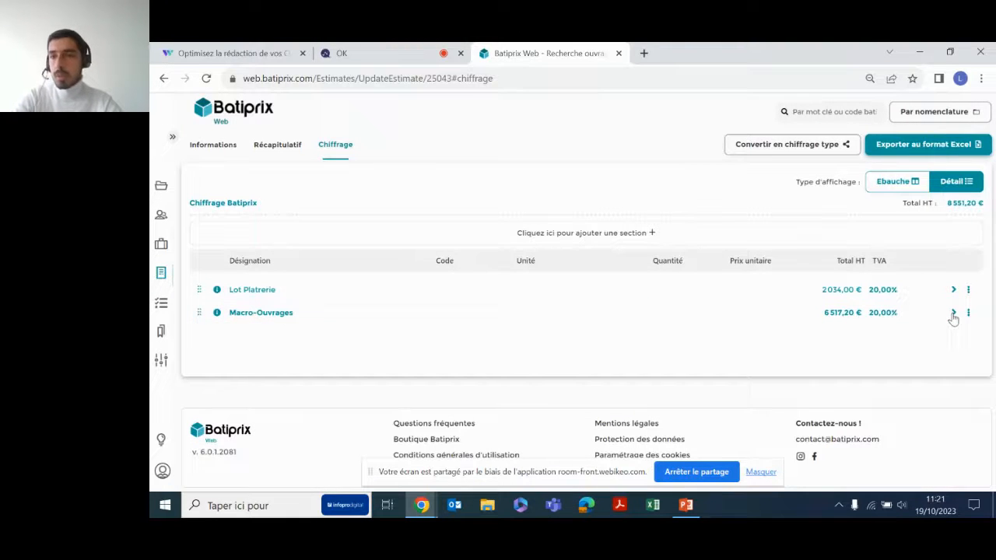
Prepare an Excel export of the chiffrage with a different template and download the Batiprix model.
click(905, 148)
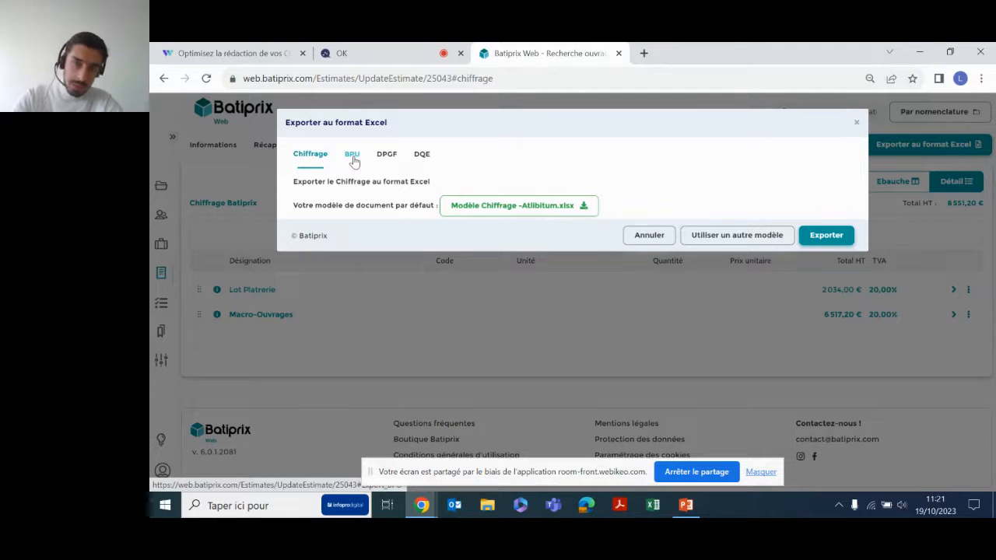
click(782, 237)
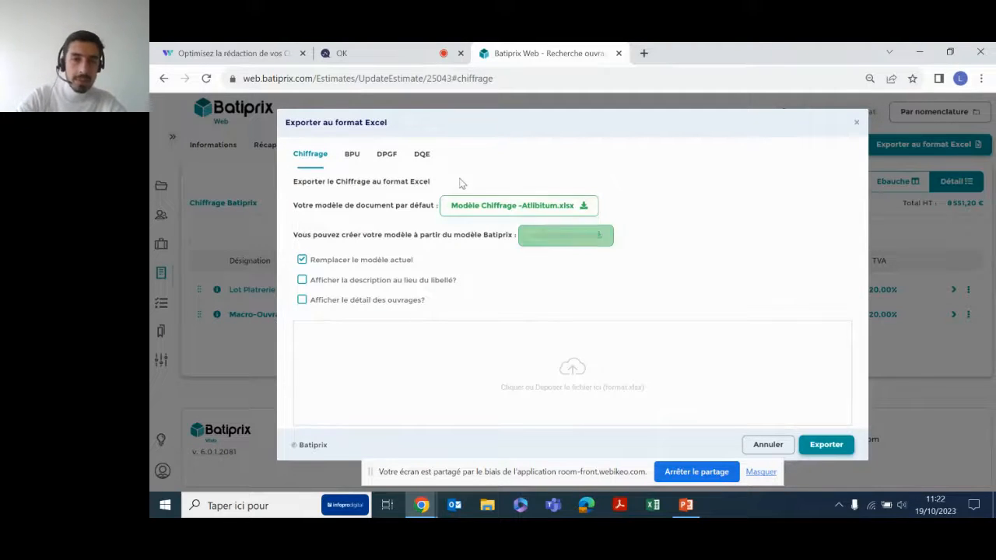
click(562, 240)
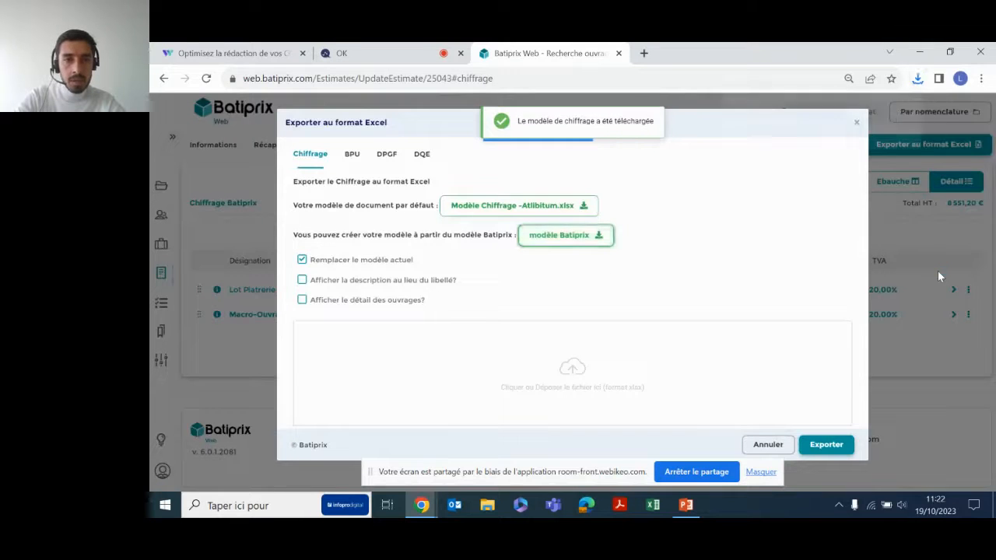
Supply the downloaded Batiprix model as the template, export the chiffrage, and open the exported workbook in Excel with editing enabled.
drag(801, 114, 545, 393)
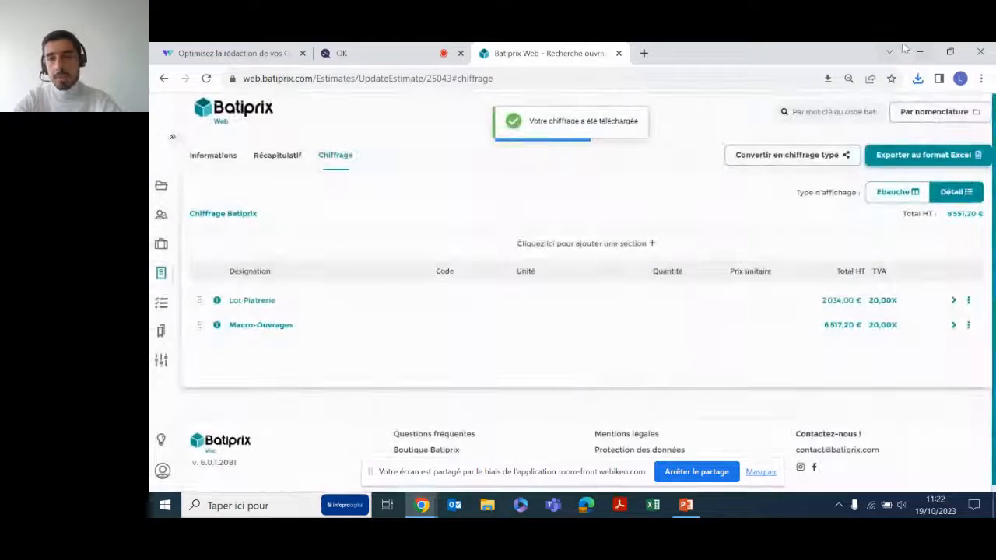
click(917, 78)
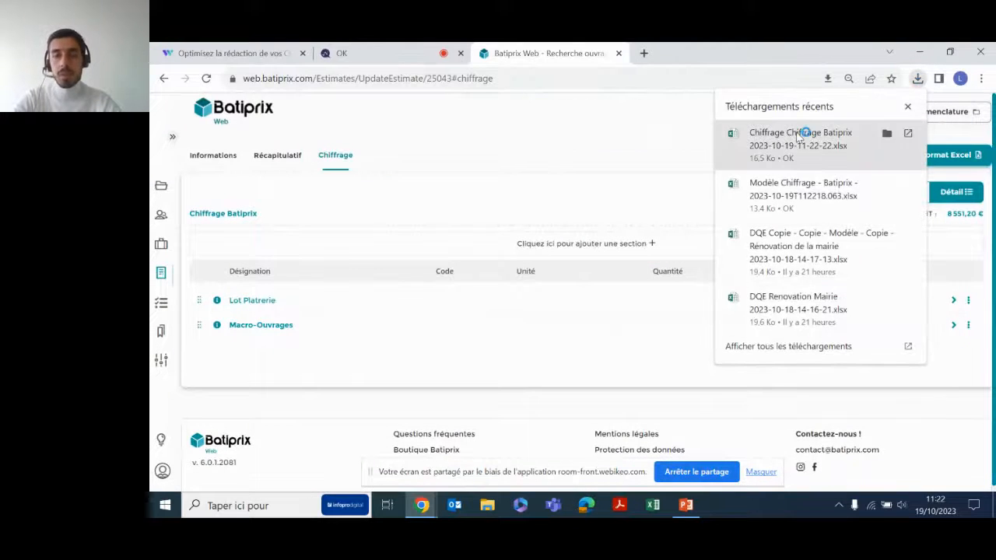
click(797, 136)
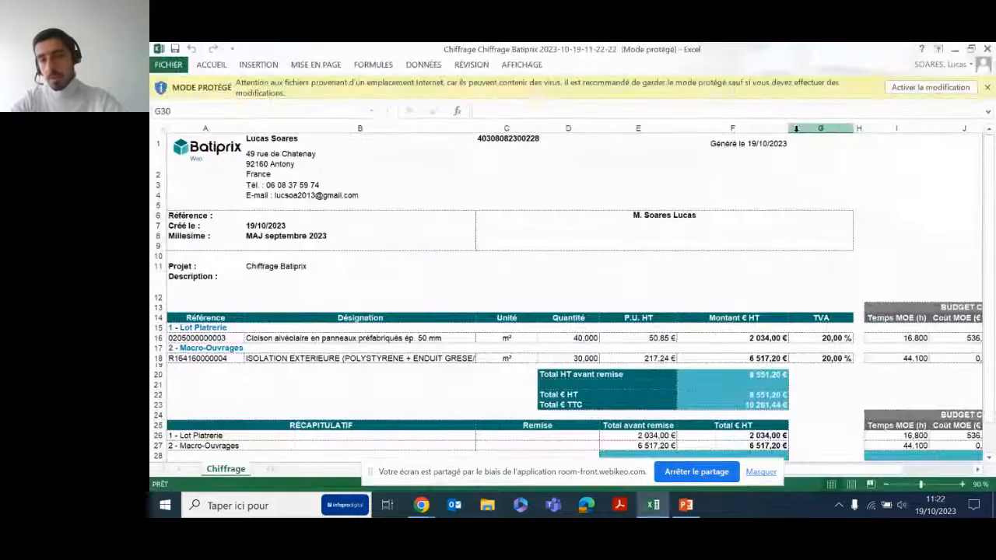
click(930, 86)
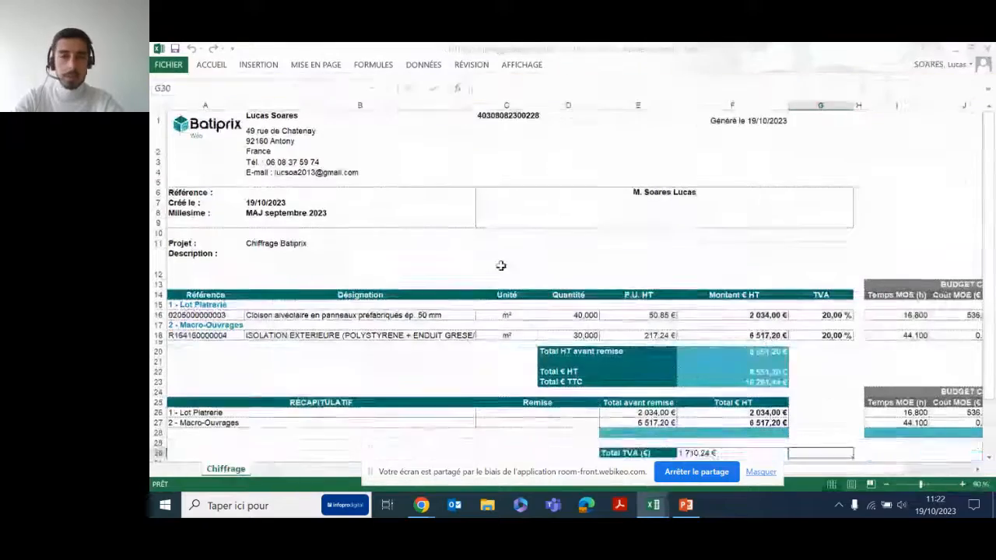
Examine the section titles, references and designations of the works listed in the exported chiffrage.
scroll(509, 281, down, 3)
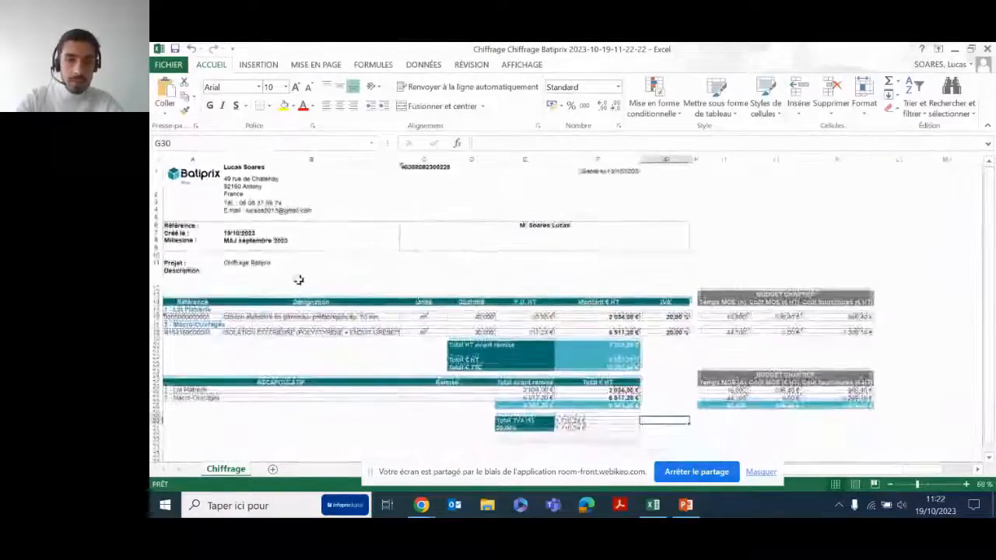
scroll(298, 280, down, 3)
scroll(298, 280, up, 2)
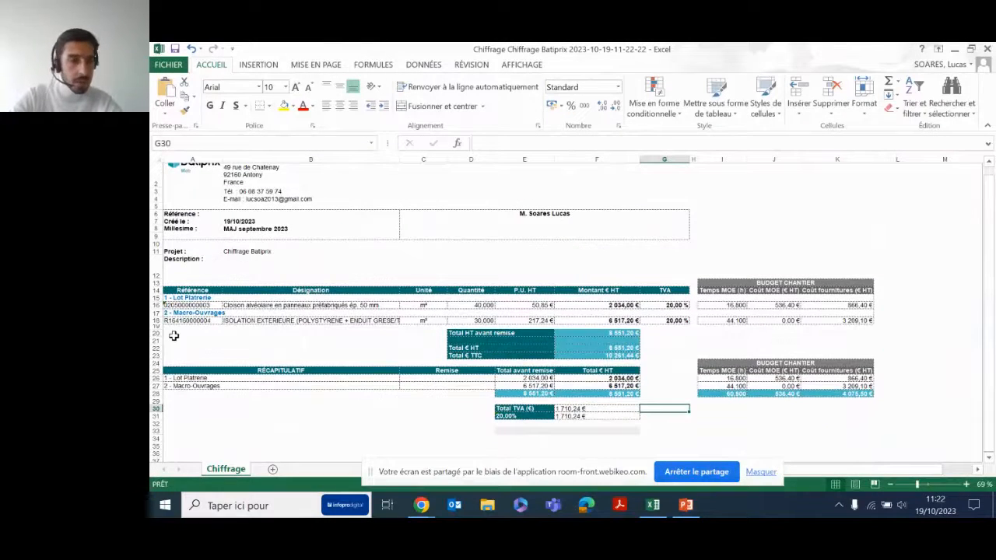
click(193, 305)
click(195, 320)
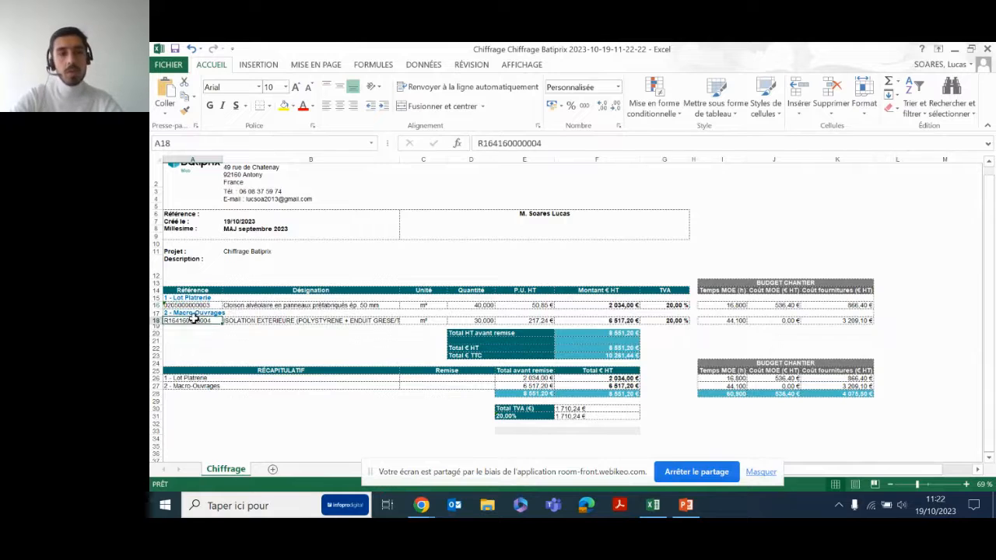
click(190, 298)
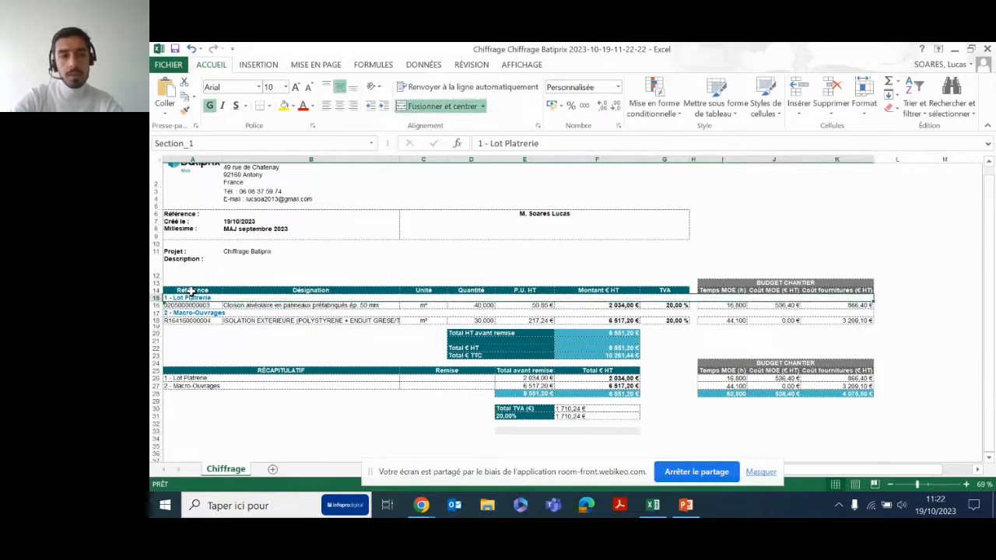
click(190, 290)
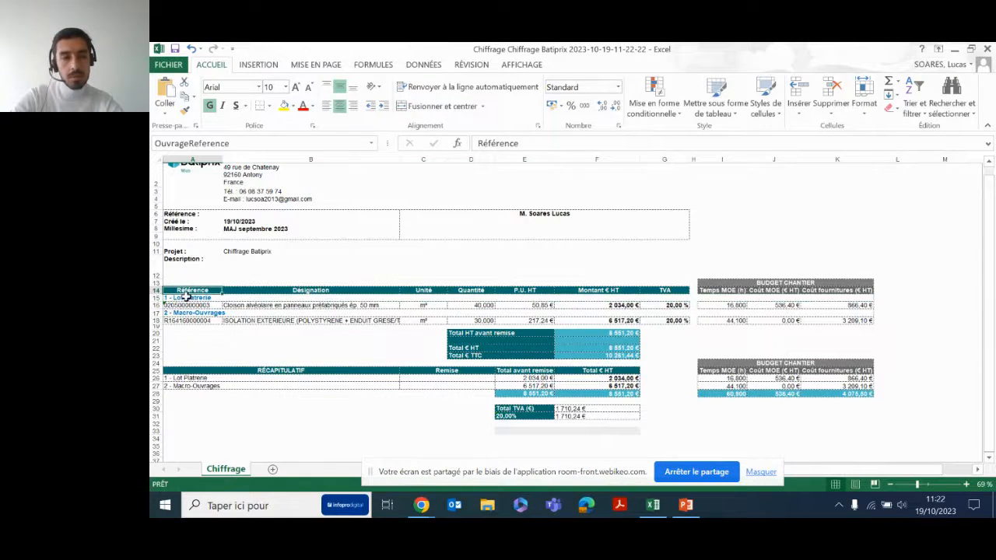
click(187, 297)
click(187, 320)
click(186, 298)
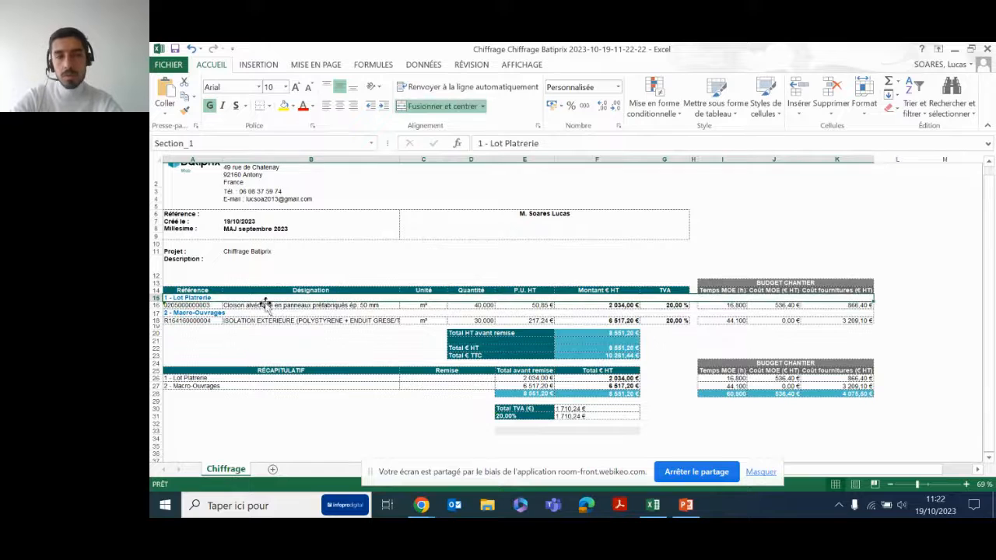
click(287, 290)
click(274, 305)
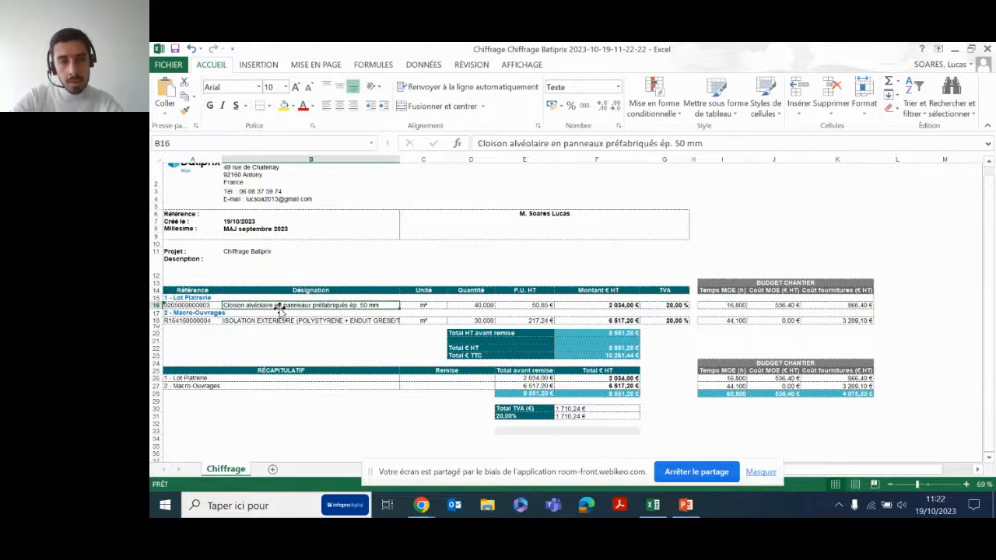
click(271, 320)
Review the remaining column headings of the works table, from Unité through TVA to the site budget's Temps MOE.
click(423, 289)
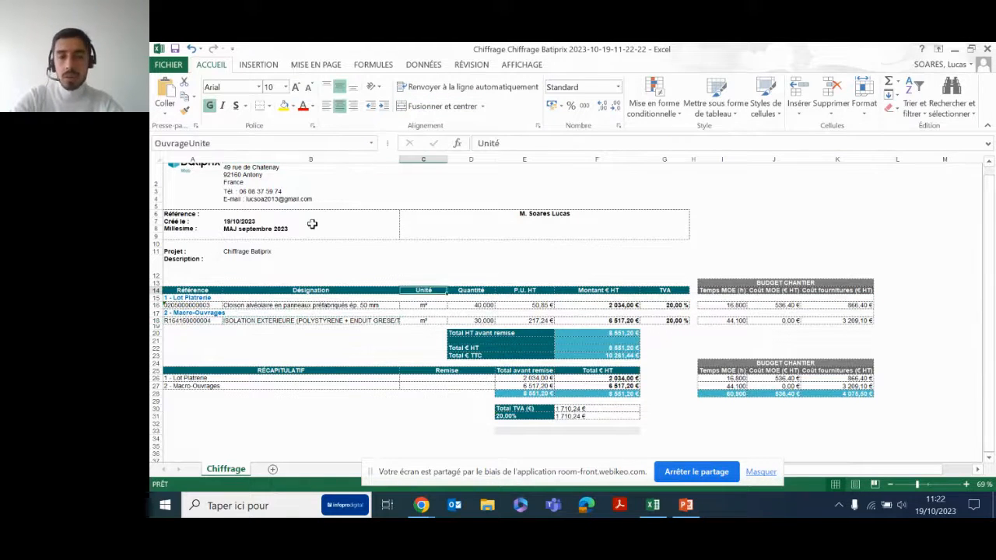
key(Right)
key(Right)
key(Right)
key(Right)
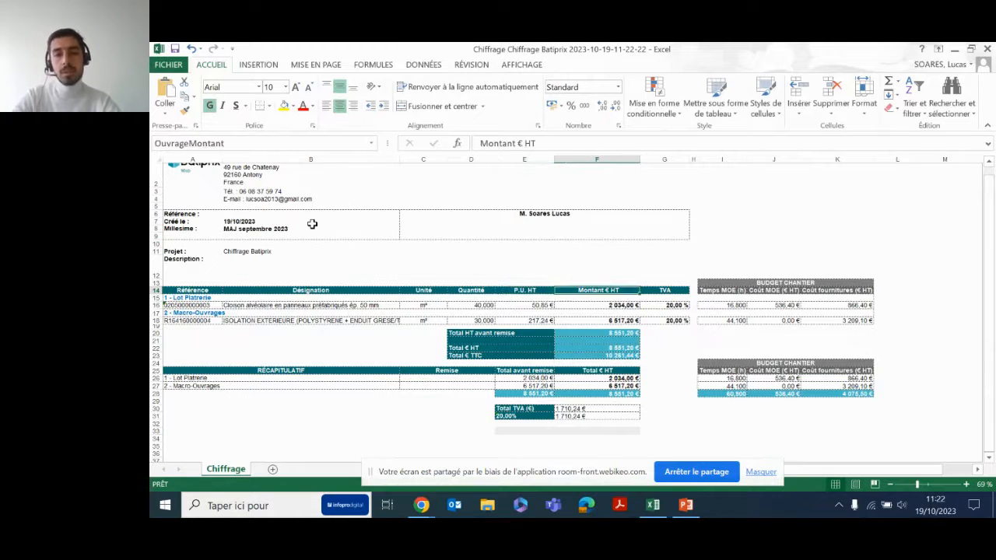
key(Right)
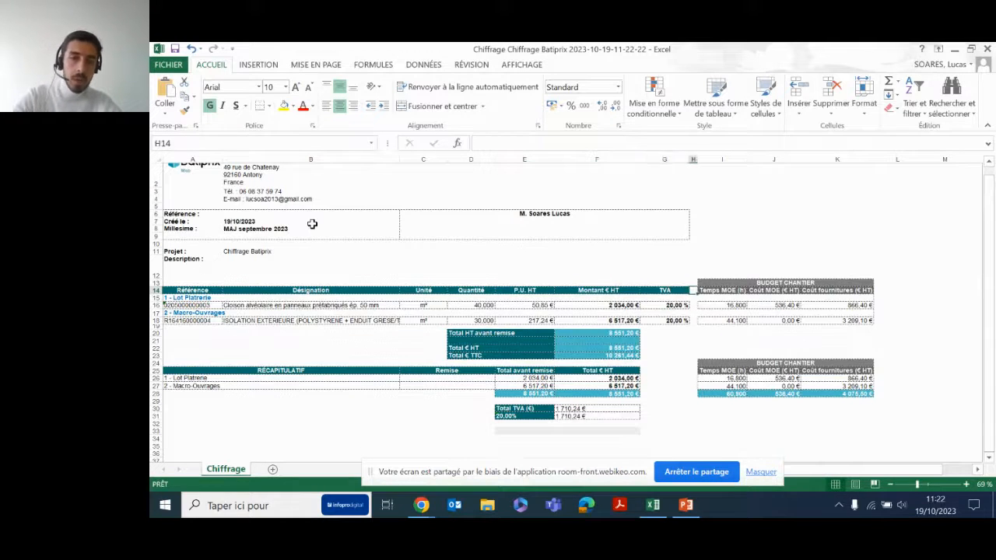
key(Right)
key(Left)
key(Left)
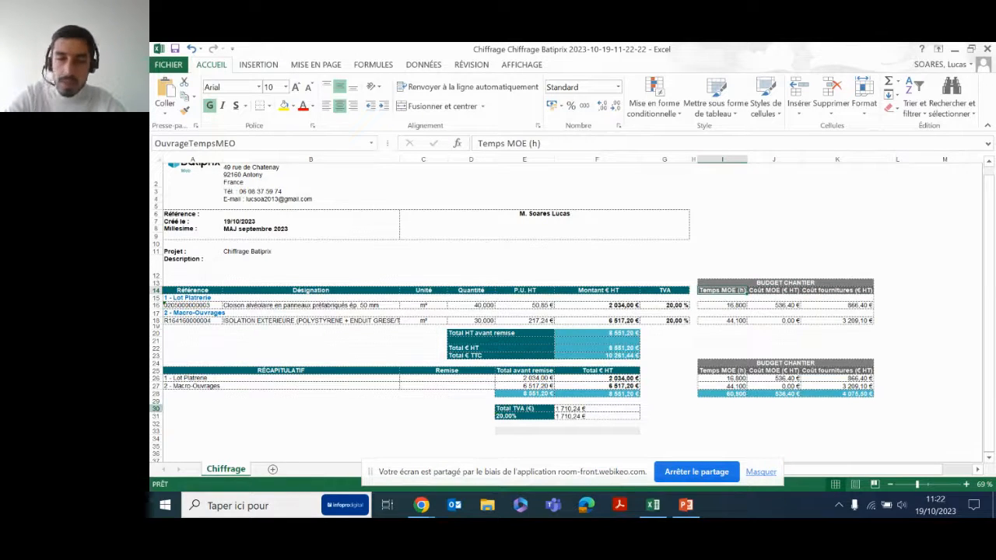
Examine the RÉCAPITULATIF table and compare its sections with the amounts of the two works above it.
click(268, 372)
click(177, 380)
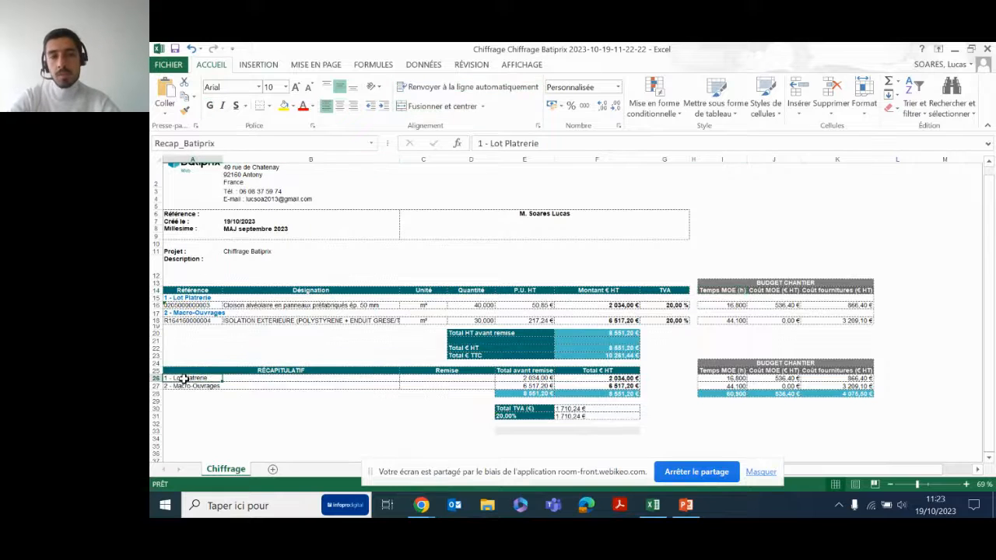
click(244, 305)
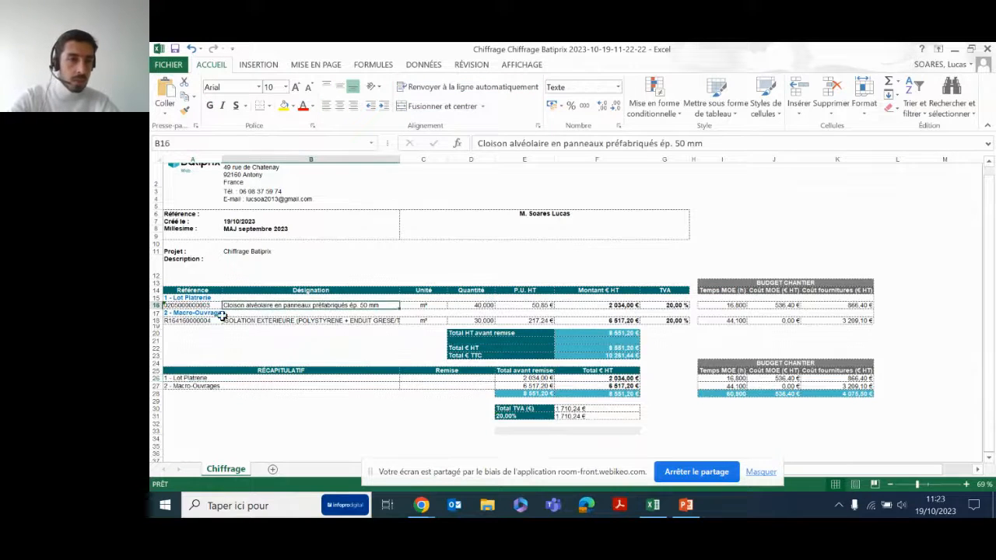
click(631, 306)
click(622, 321)
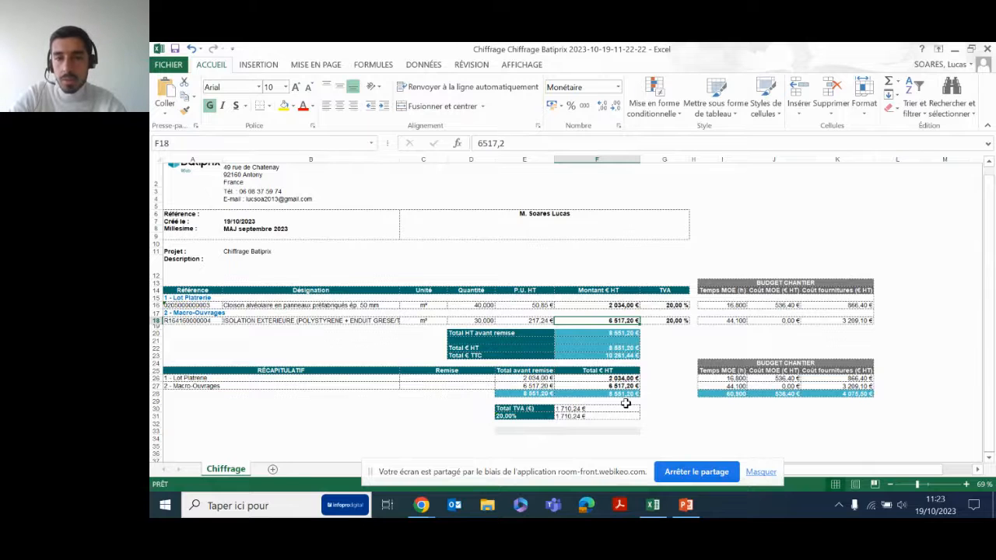
scroll(626, 403, up, 1)
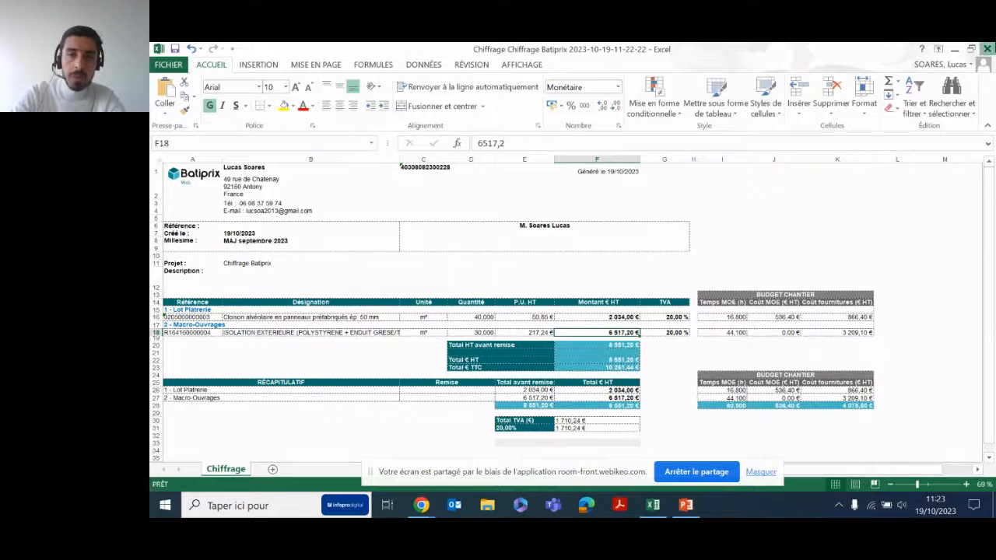
Close the exported workbook, return to Batiprix in Chrome, and download a fresh Batiprix model through the option to use another export template.
click(986, 48)
click(577, 296)
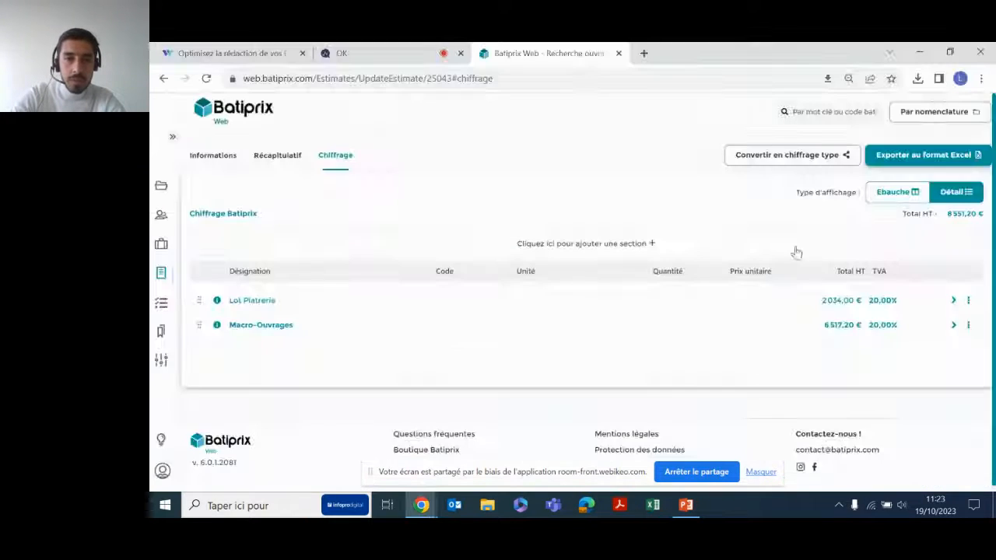
click(899, 157)
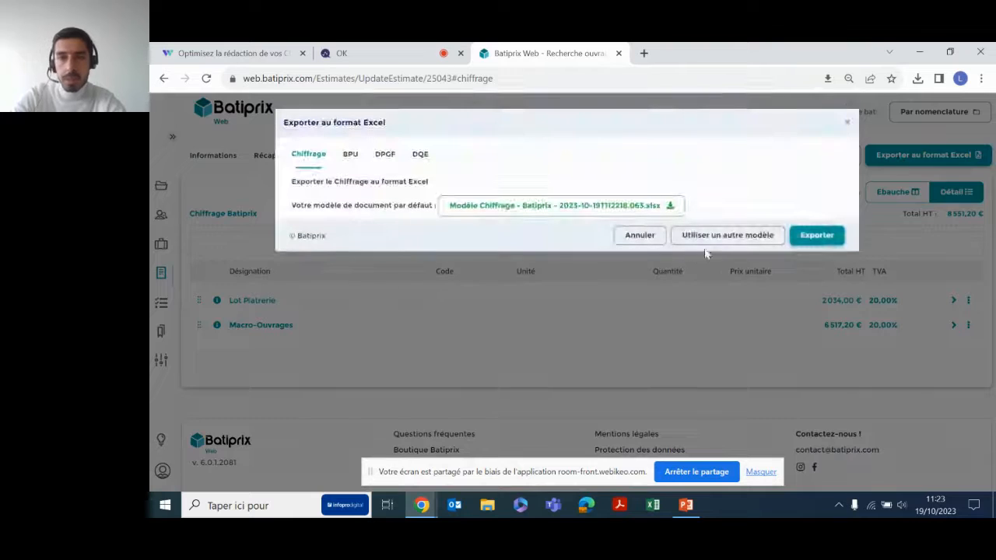
click(725, 235)
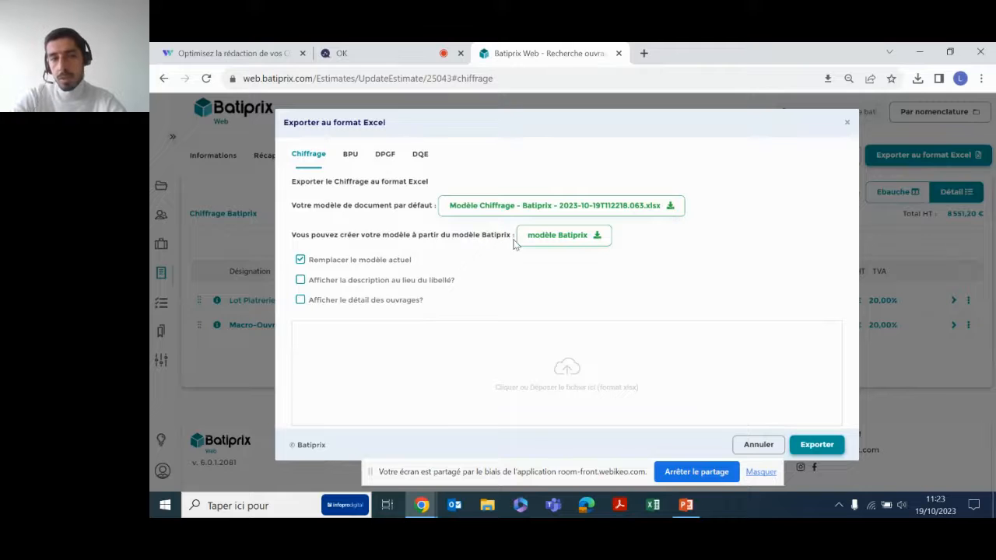
click(561, 240)
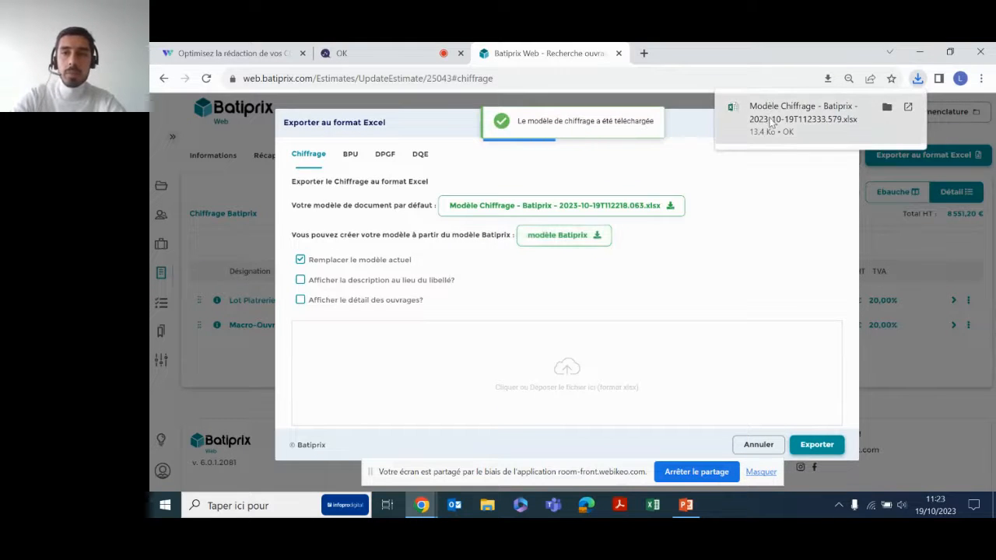
Open the downloaded model in Excel, enable editing, and delete columns H to K containing the BUDGET CHANTIER tables.
click(771, 119)
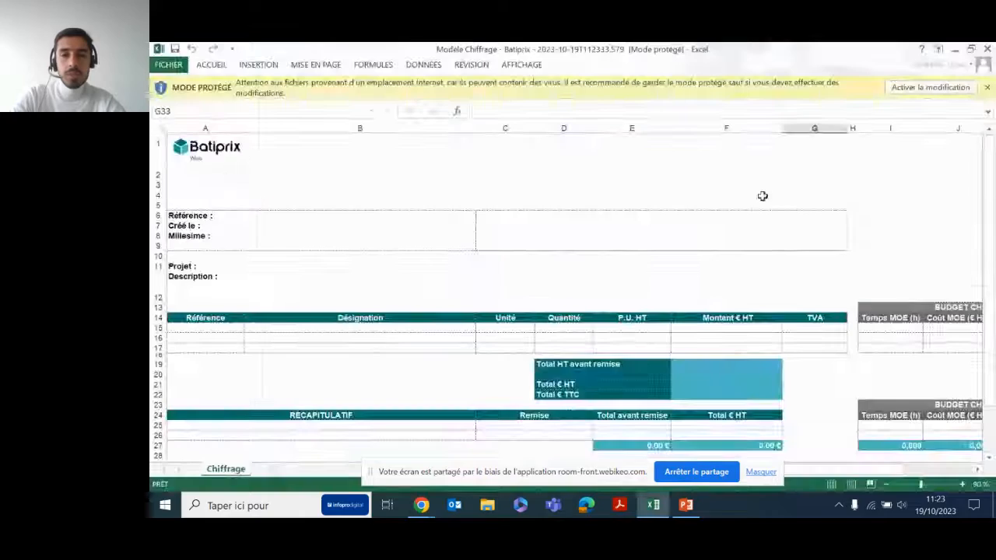
click(929, 87)
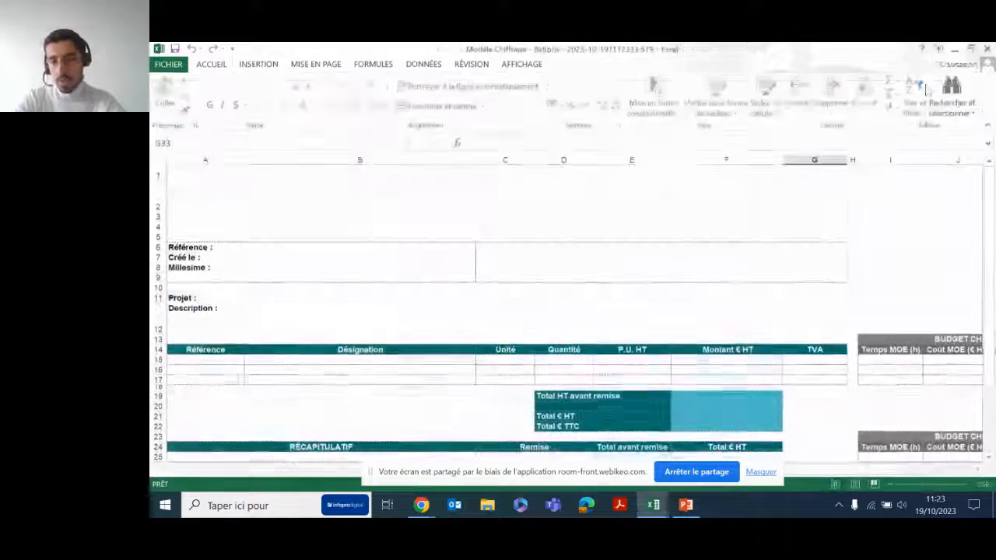
ctrl+scroll(674, 314, down, 4)
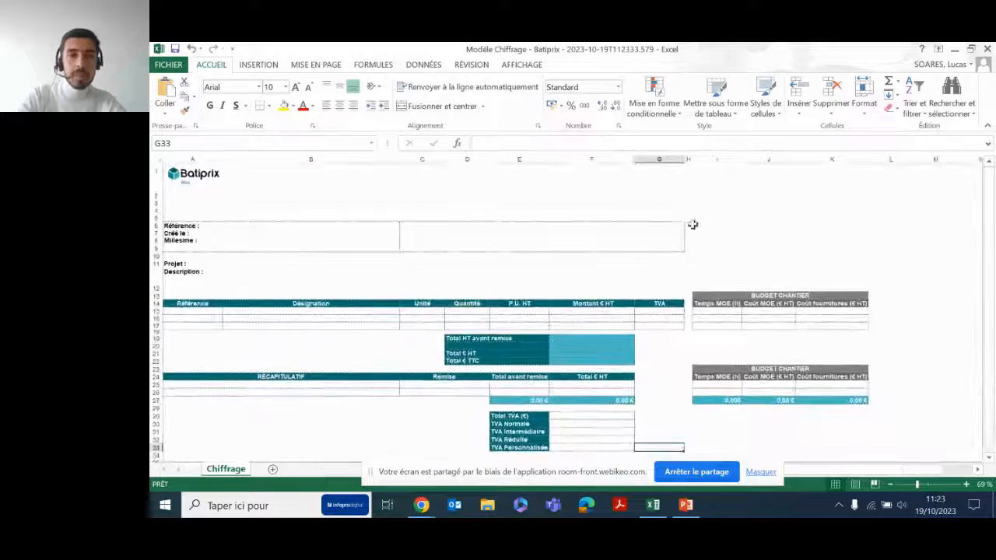
drag(687, 160, 866, 199)
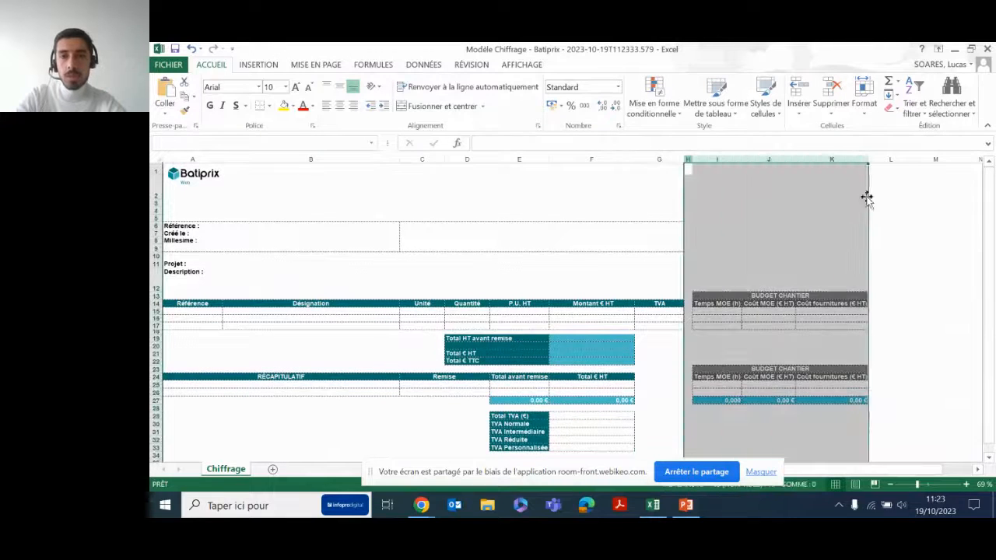
right_click(758, 248)
click(809, 358)
click(459, 266)
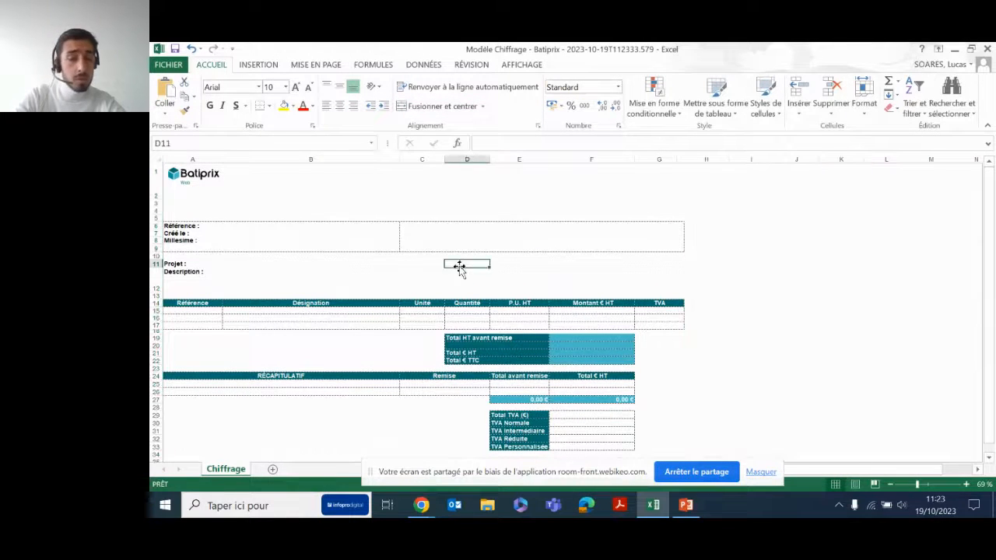
Delete the Batiprix logo from the template and fill the works table's header row, from Référence to TVA, with grey.
click(194, 184)
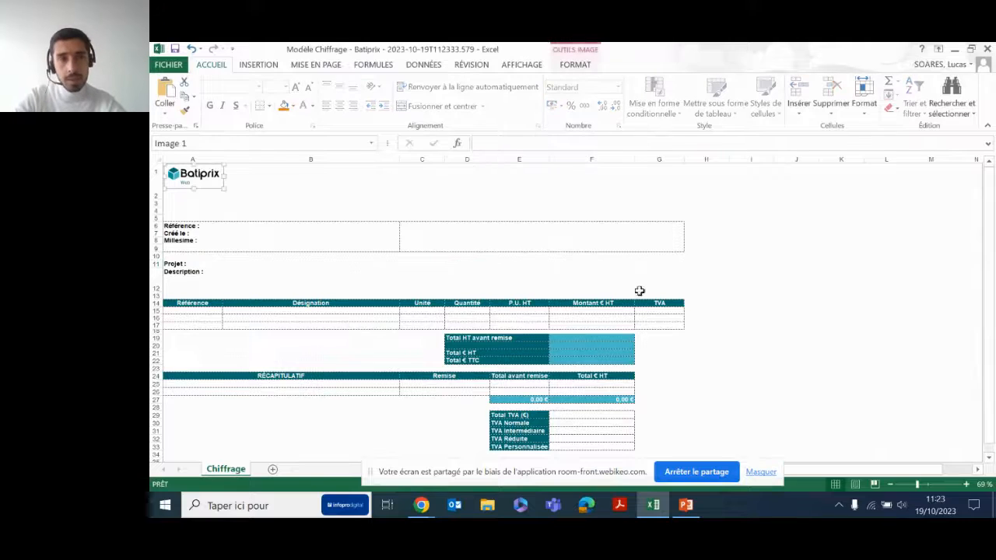
key(Delete)
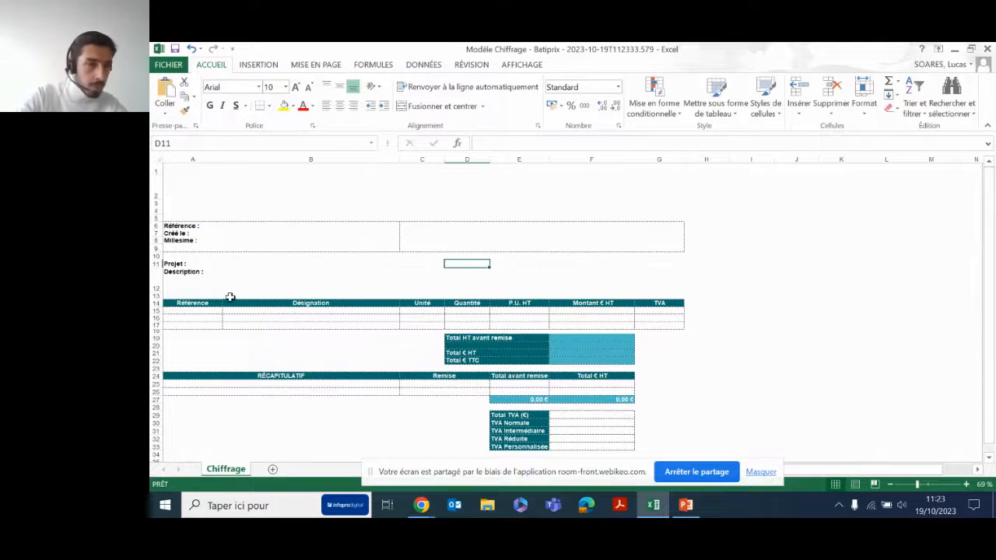
drag(210, 303, 649, 302)
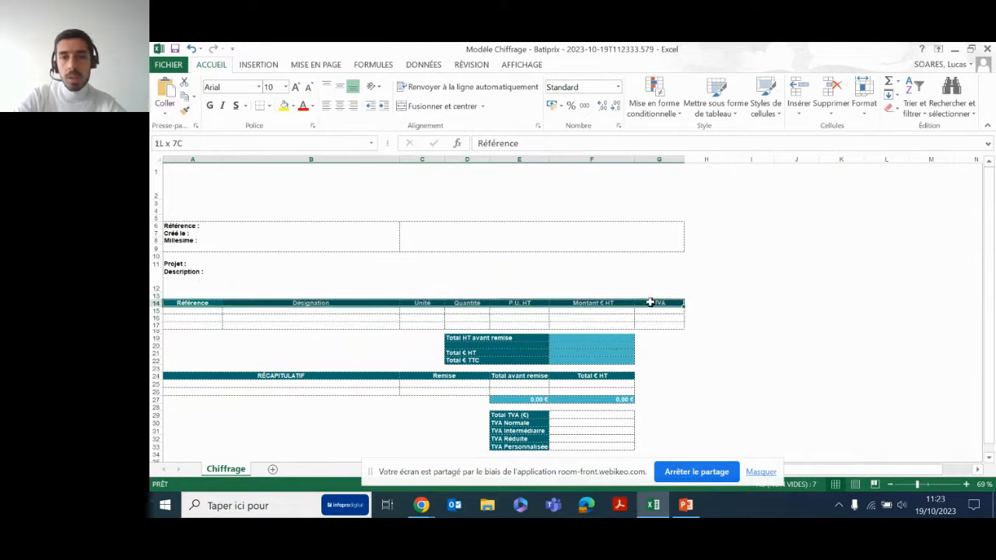
click(293, 106)
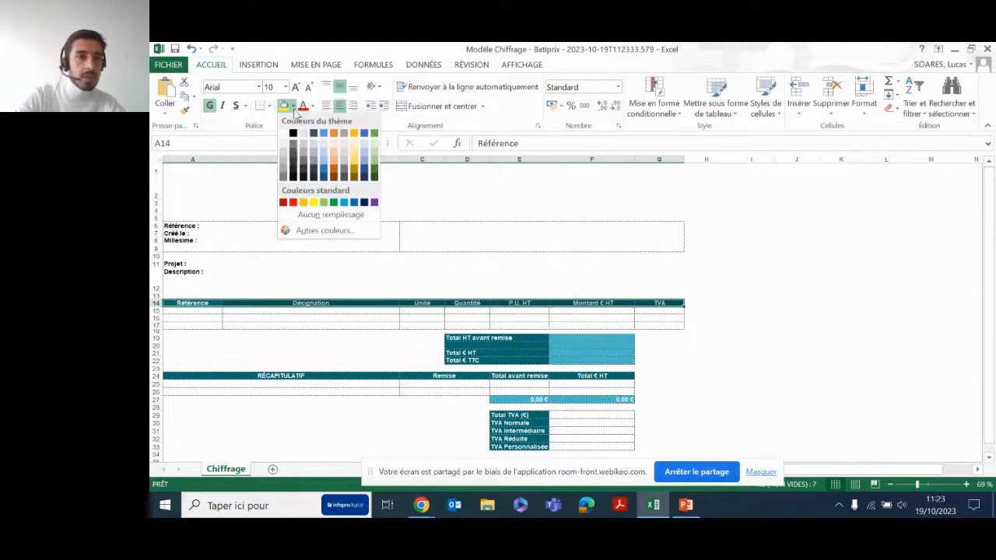
click(281, 177)
click(525, 359)
click(847, 275)
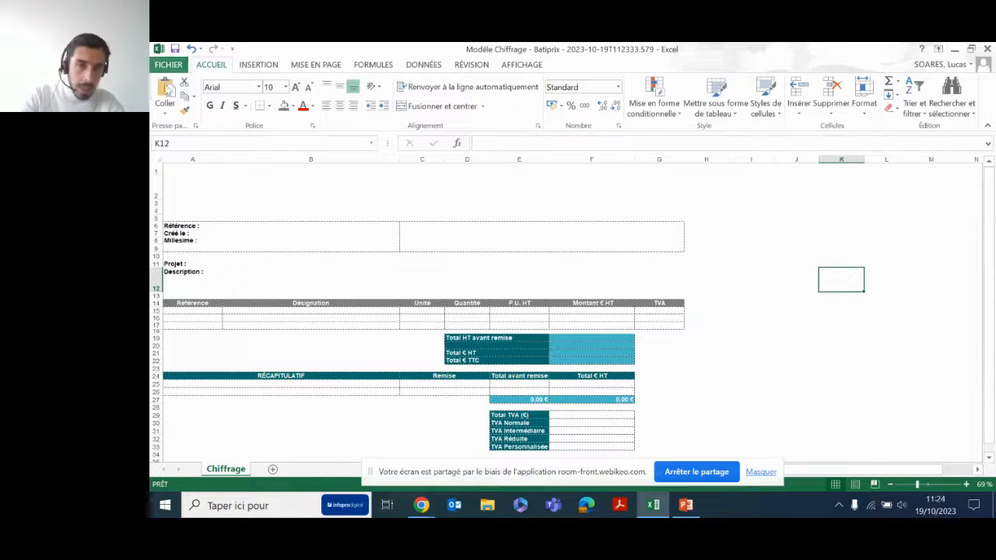
Save the customised Batiprix template as a copy in the Bureau folder.
click(168, 64)
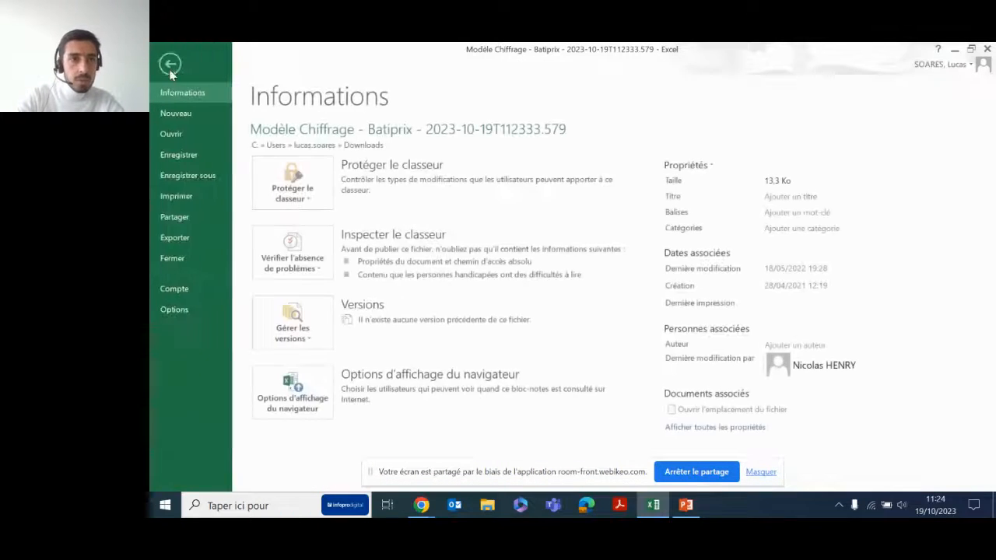
click(192, 174)
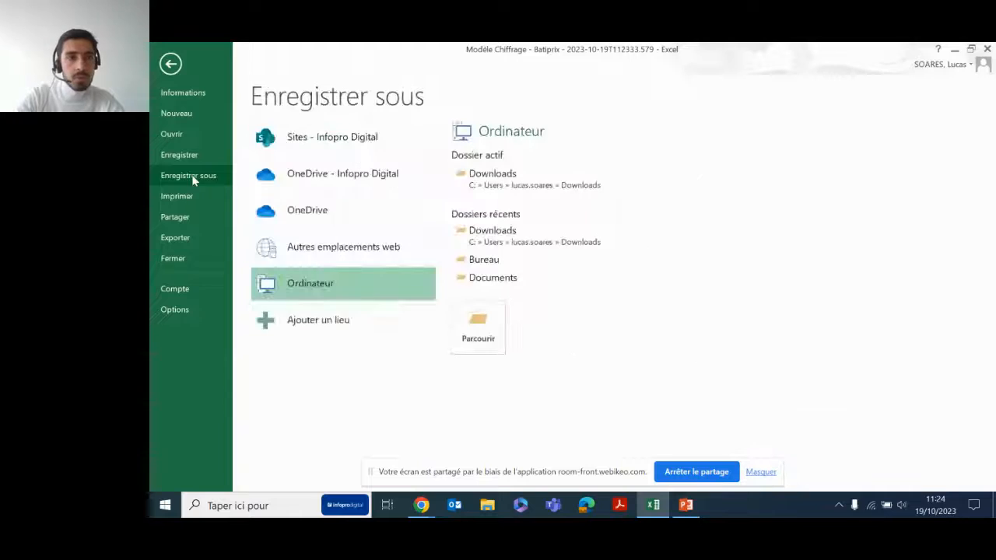
click(509, 263)
click(458, 367)
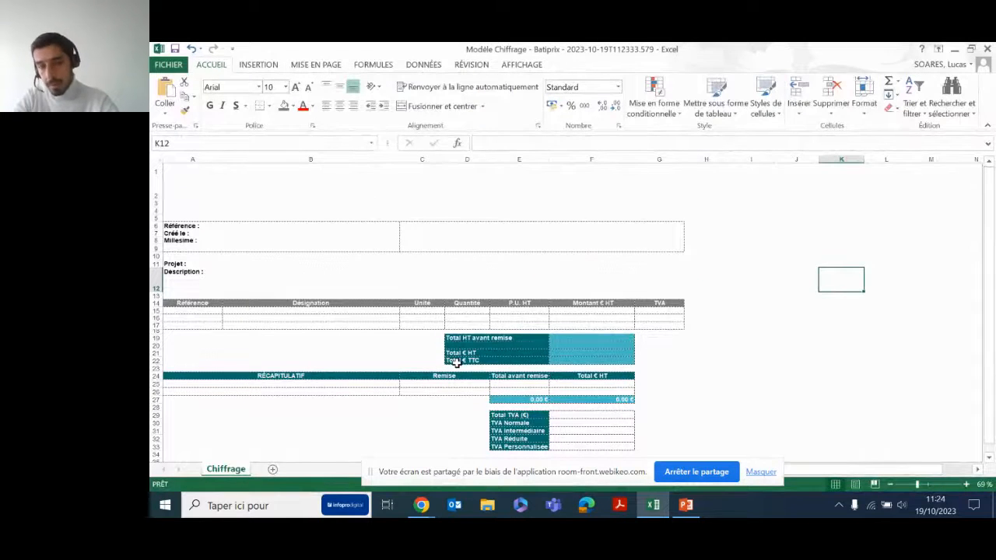
Return to Batiprix in Chrome, upload the customised template to replace the current model, and export the estimate to Excel.
click(421, 505)
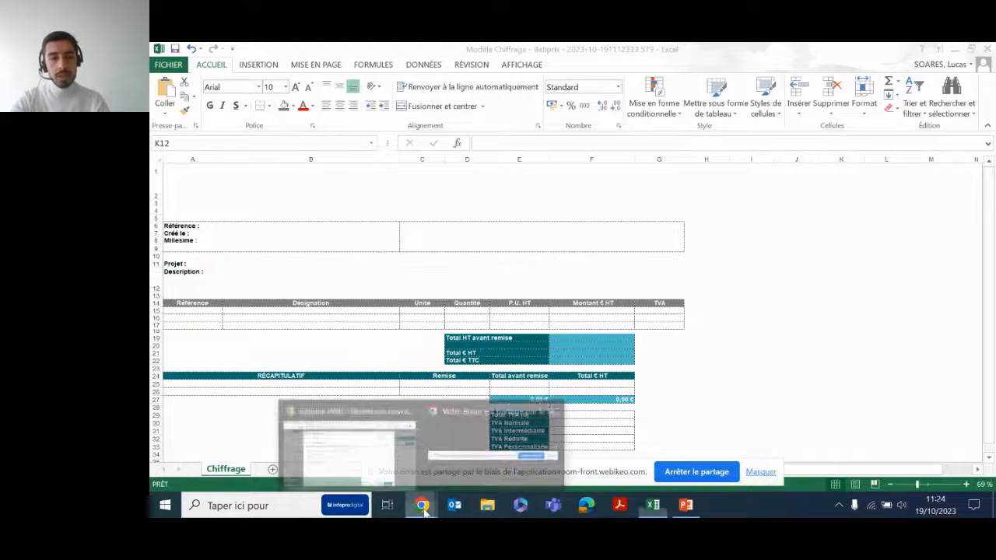
click(396, 450)
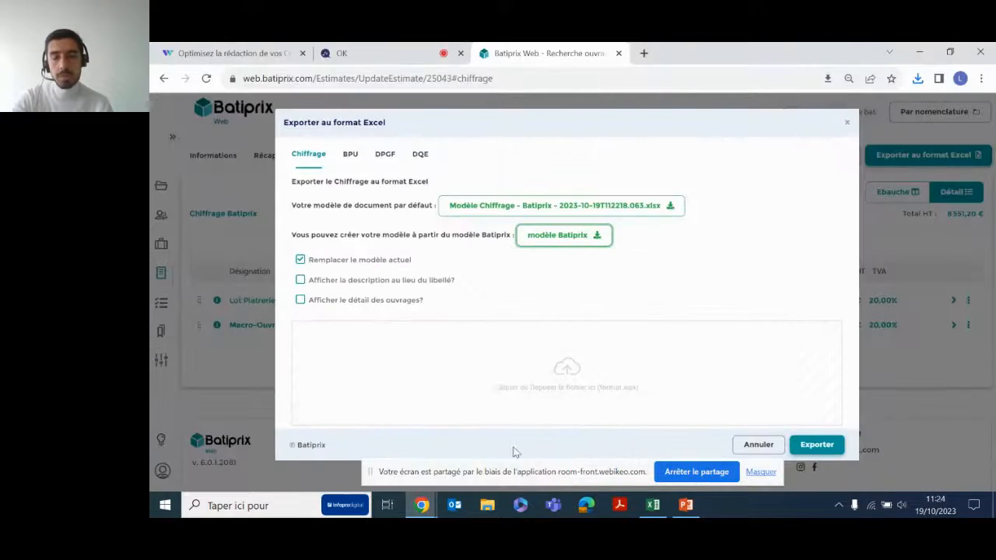
click(579, 395)
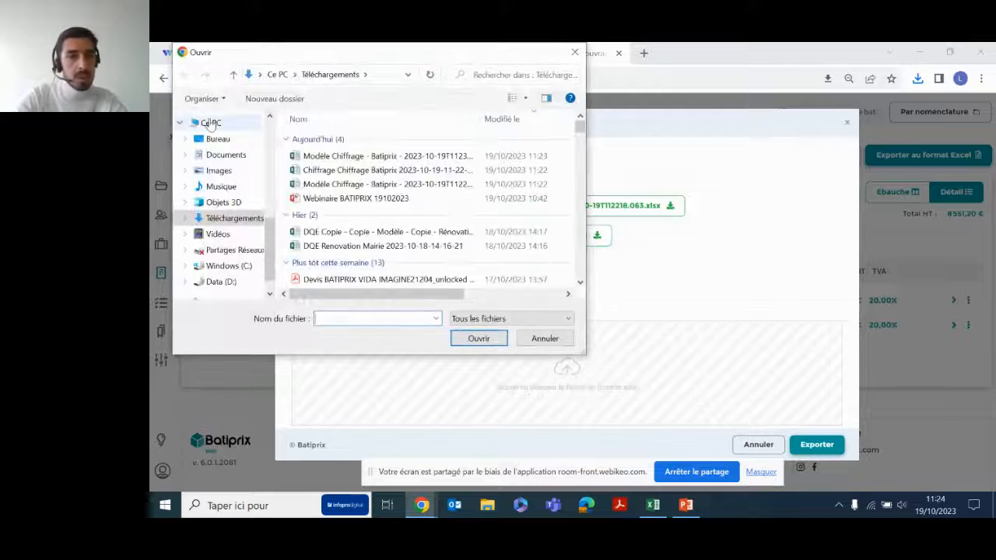
scroll(218, 131, up, 3)
click(221, 128)
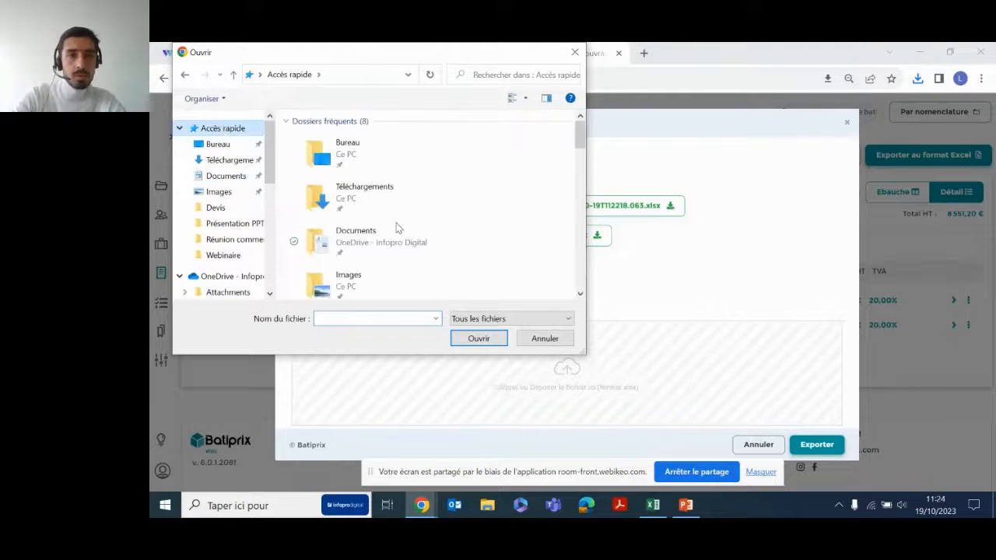
click(379, 207)
double_click(378, 207)
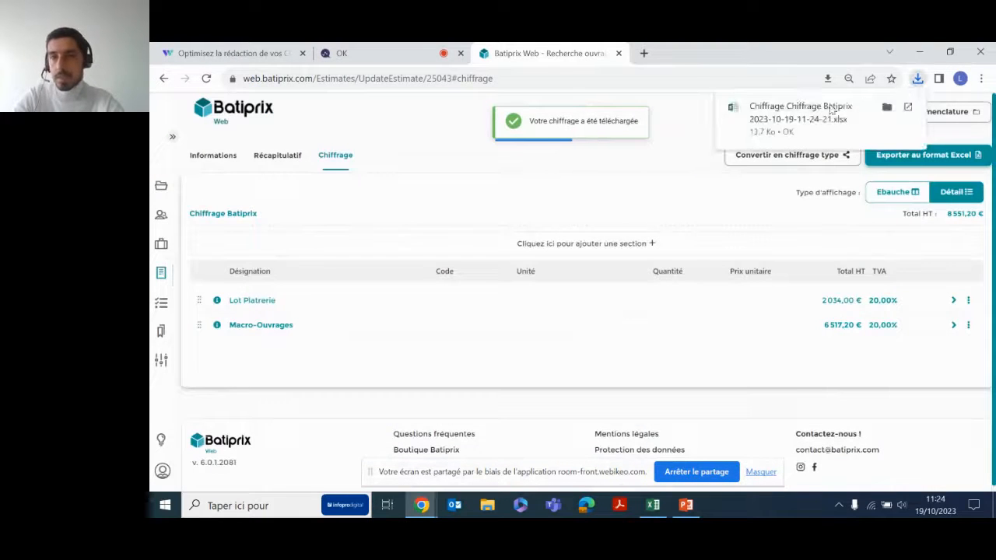
Open the newly exported estimate in Excel, enable editing, and check the area where the logo was removed.
click(831, 109)
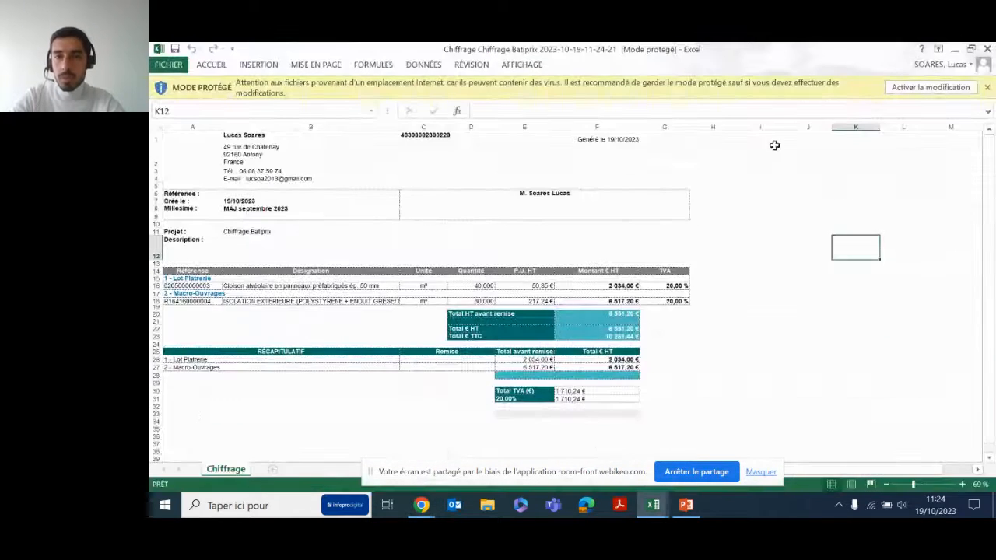
click(917, 90)
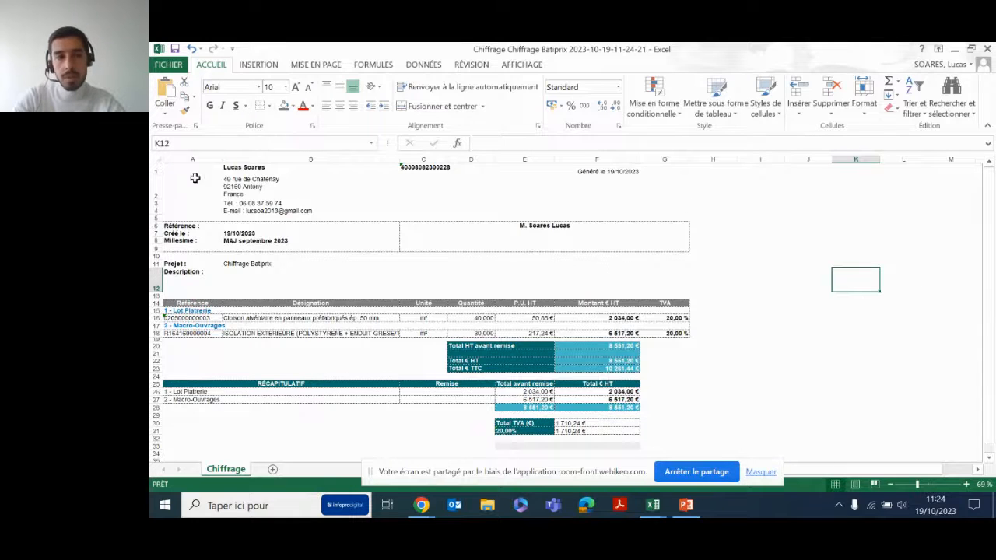
click(193, 181)
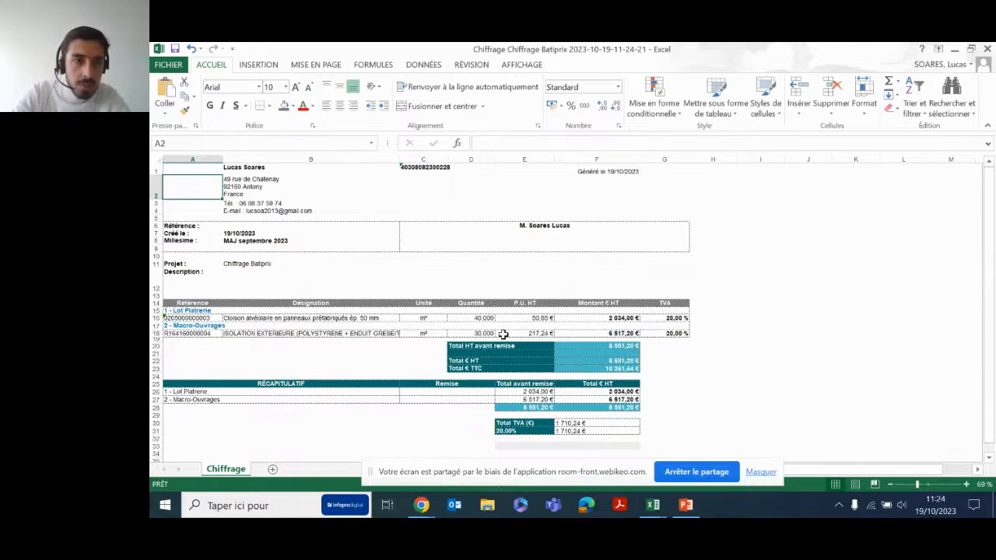
Examine the works table's Référence and Désignation headers and its section rows in the exported estimate.
click(192, 303)
scroll(206, 283, down, 1)
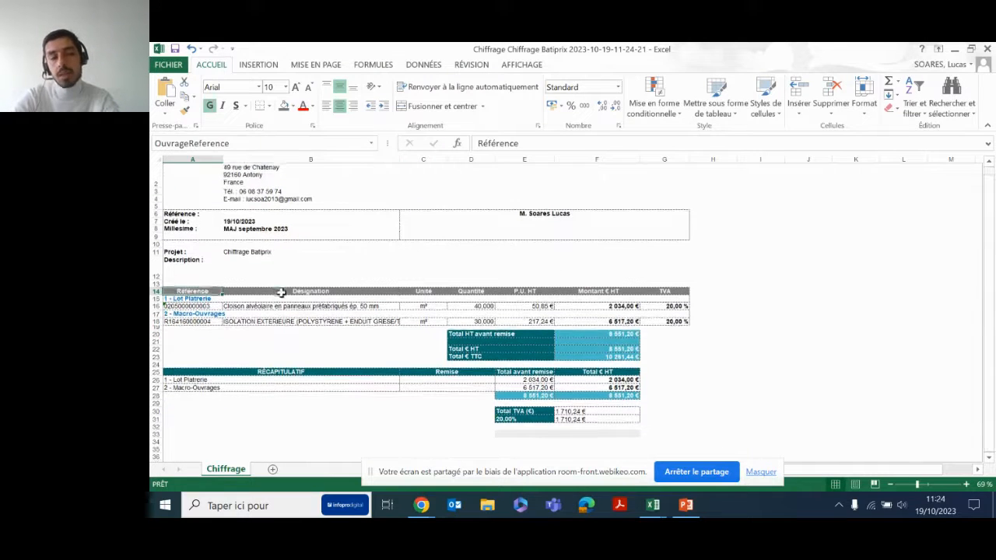
click(281, 292)
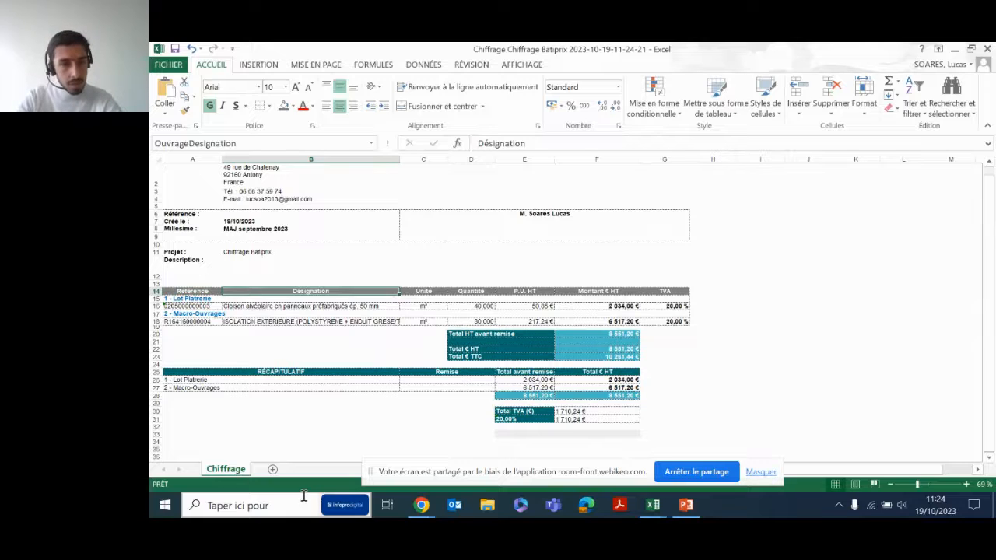
click(327, 271)
click(319, 286)
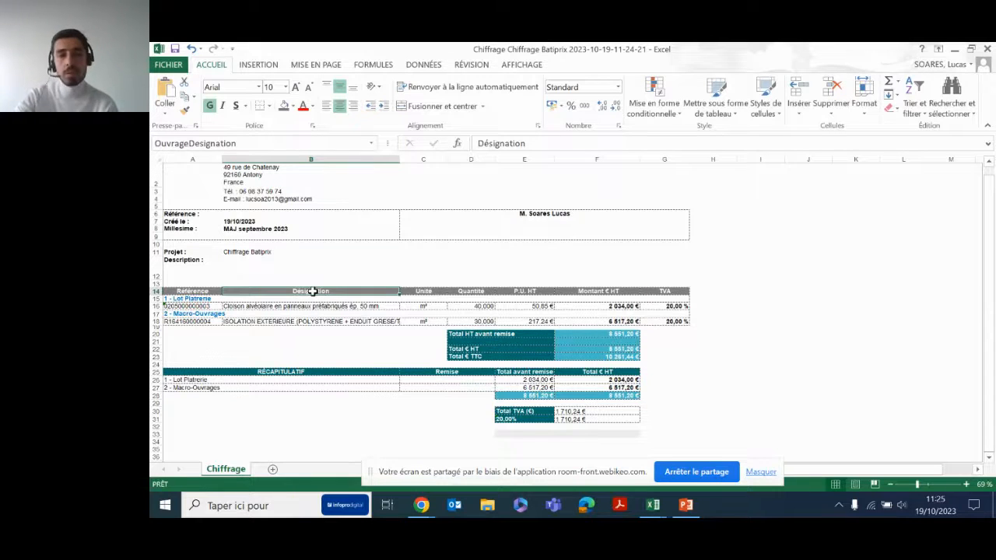
click(166, 291)
click(178, 313)
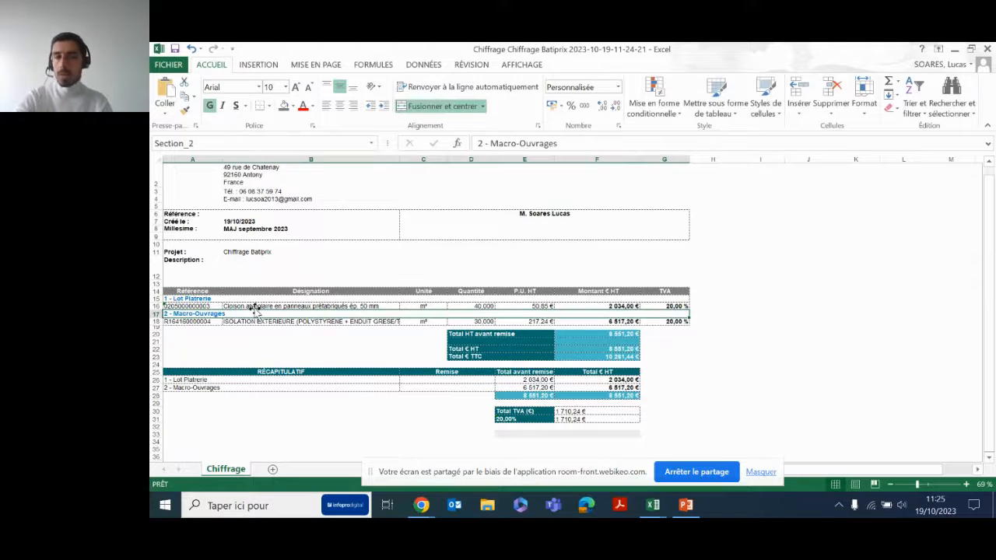
Return to Batiprix in Chrome and open the list of standard estimates, Chiffrages type.
click(421, 505)
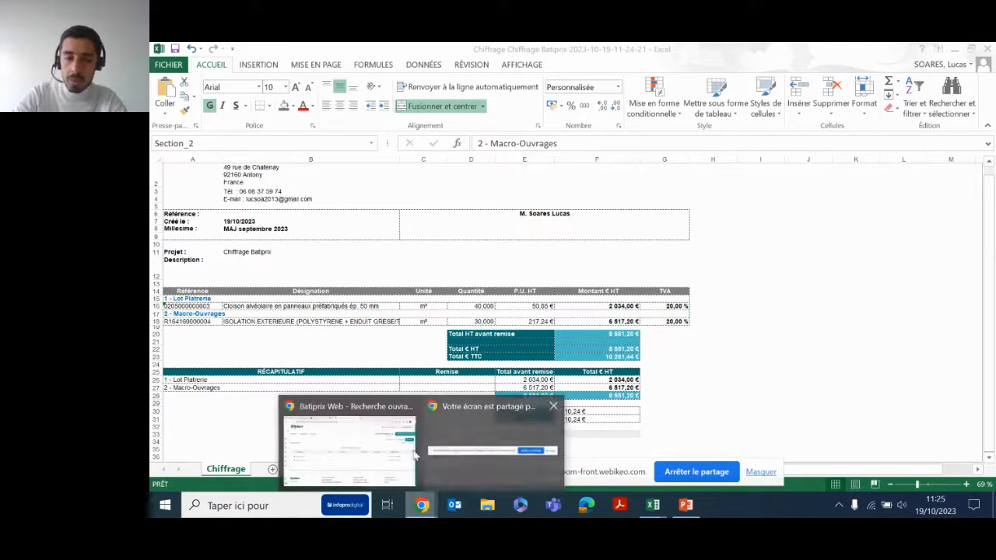
click(362, 436)
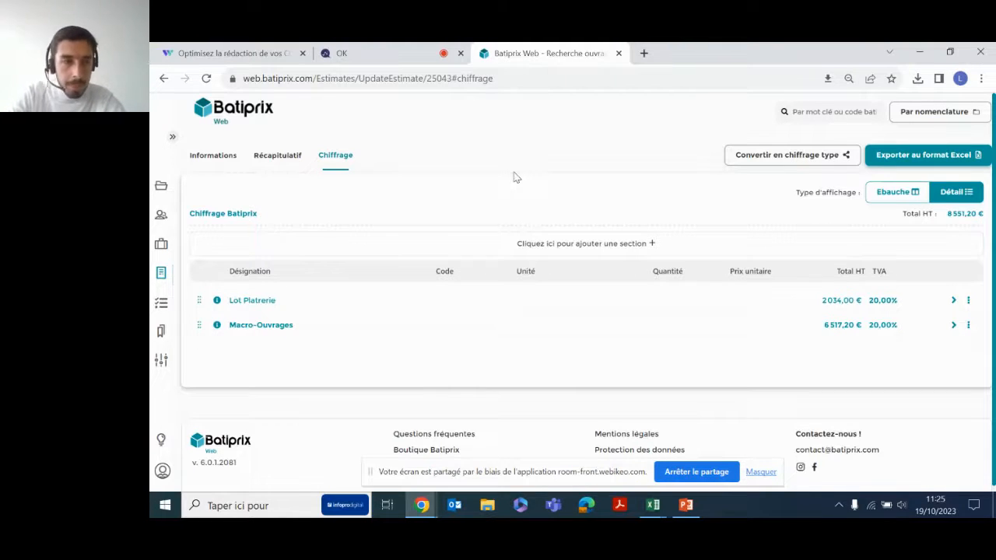
mouse_move(152, 284)
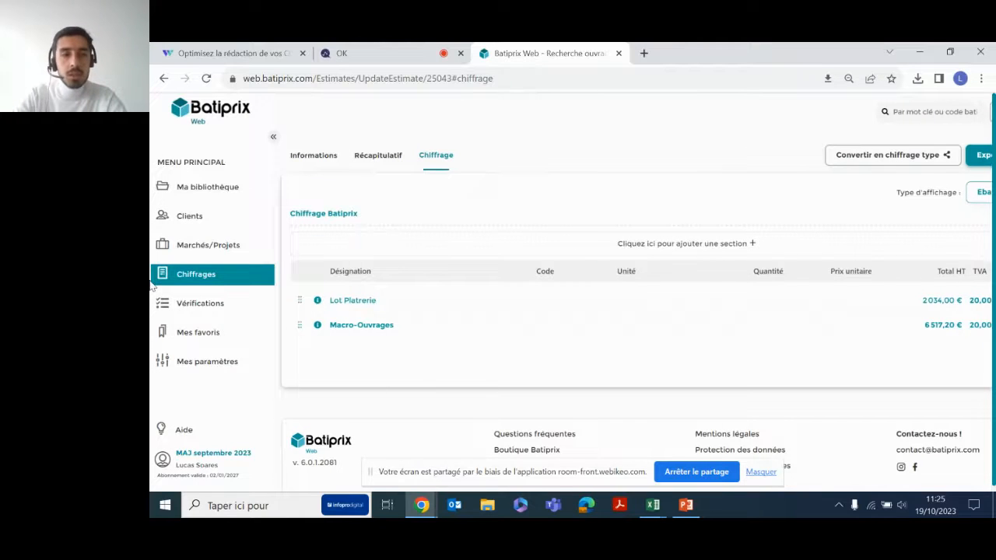
click(202, 276)
click(208, 357)
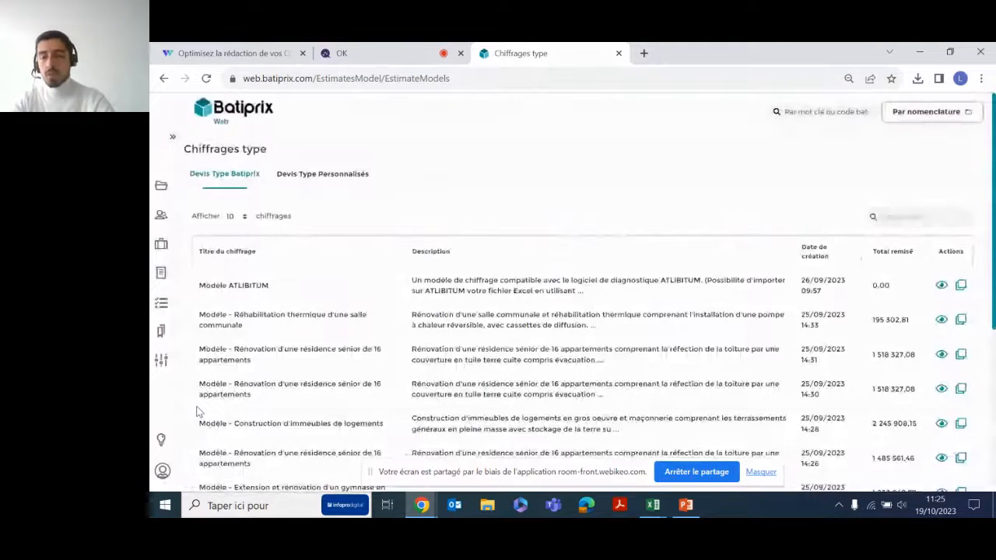
Browse the Devis Type Batiprix list from page 1 through page 7, looking over the model titles and descriptions.
scroll(273, 305, down, 1)
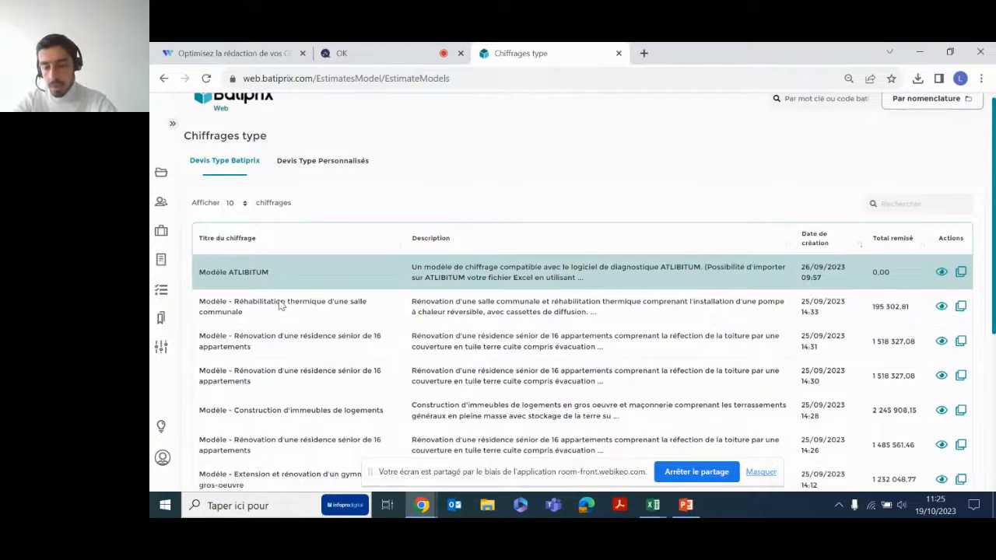
scroll(280, 304, down, 5)
click(833, 421)
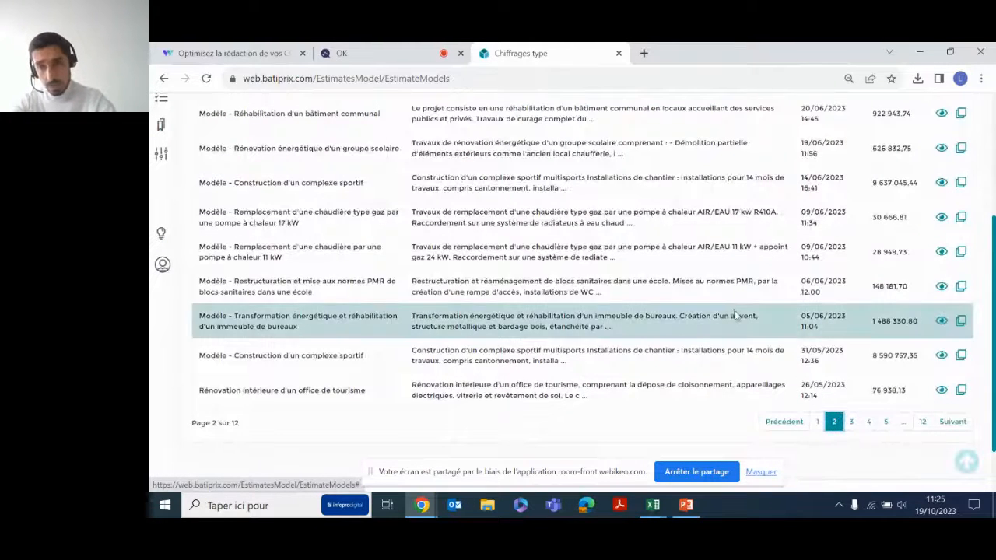
scroll(735, 314, up, 1)
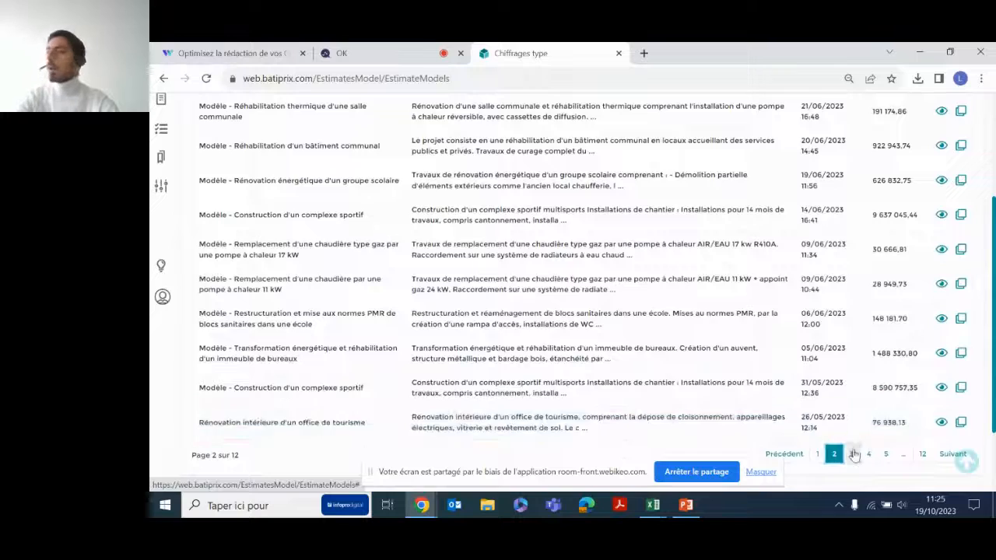
click(853, 458)
click(869, 455)
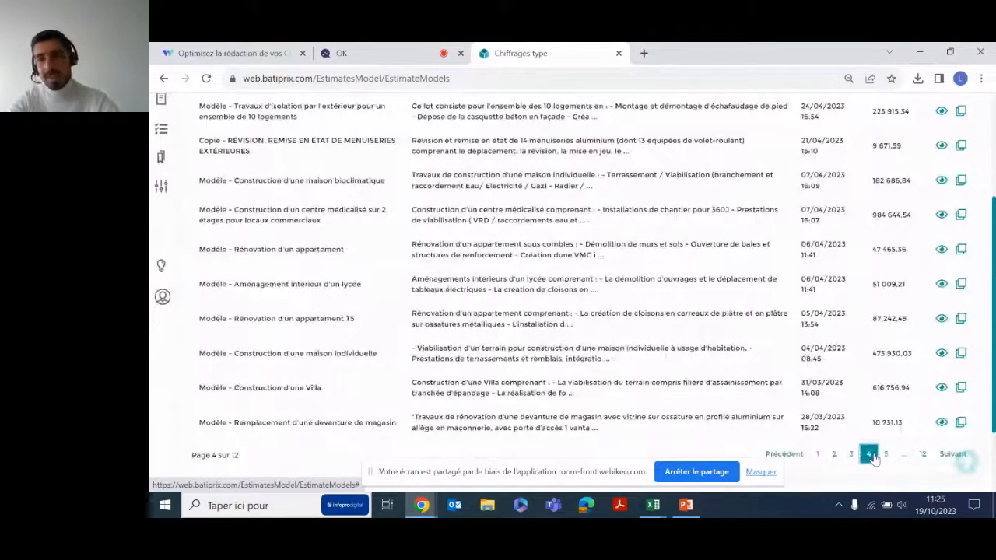
click(885, 454)
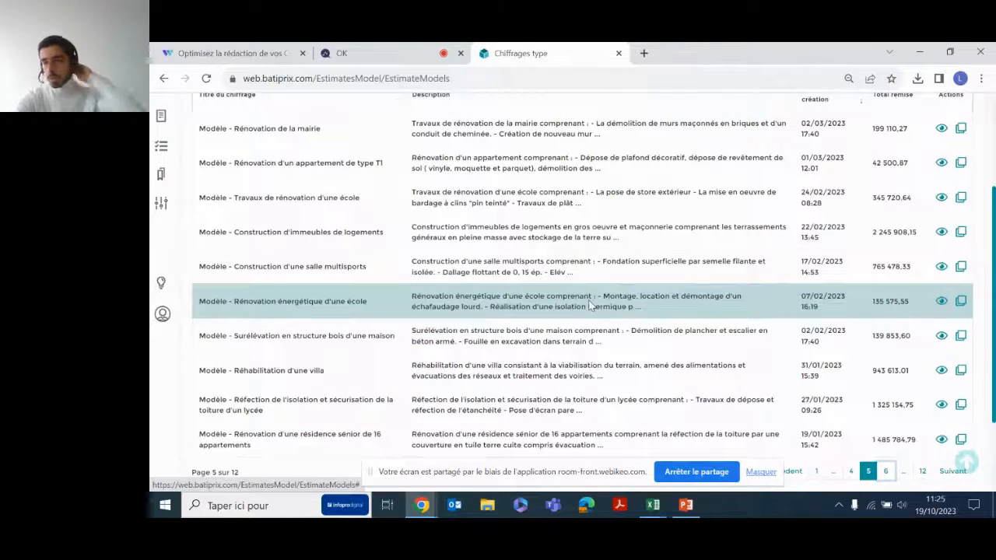
scroll(589, 305, up, 1)
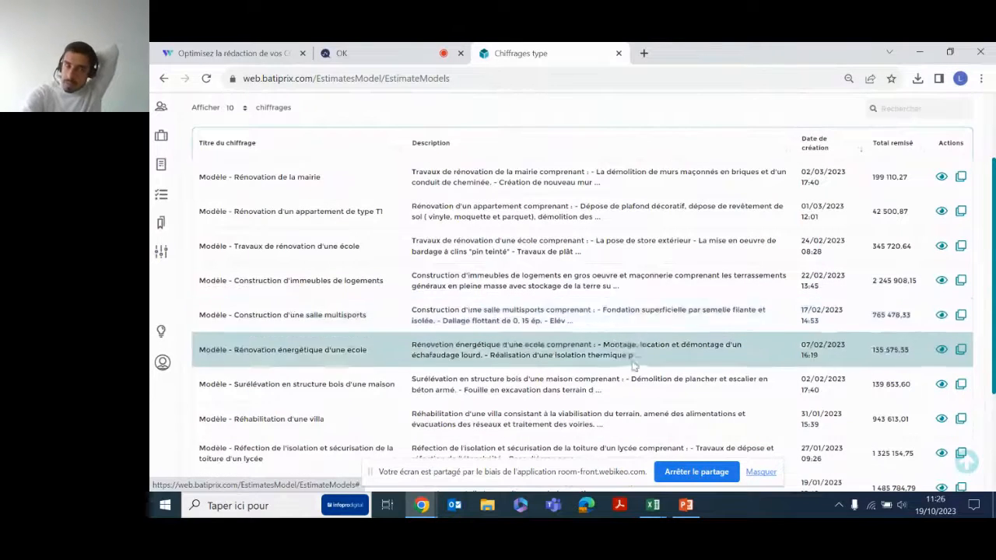
scroll(639, 319, down, 2)
click(879, 432)
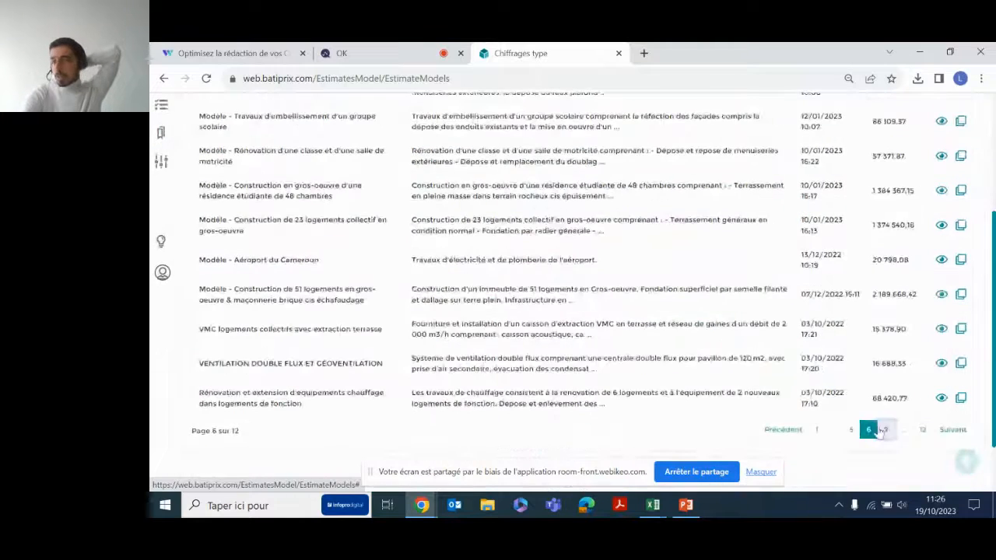
scroll(775, 268, up, 1)
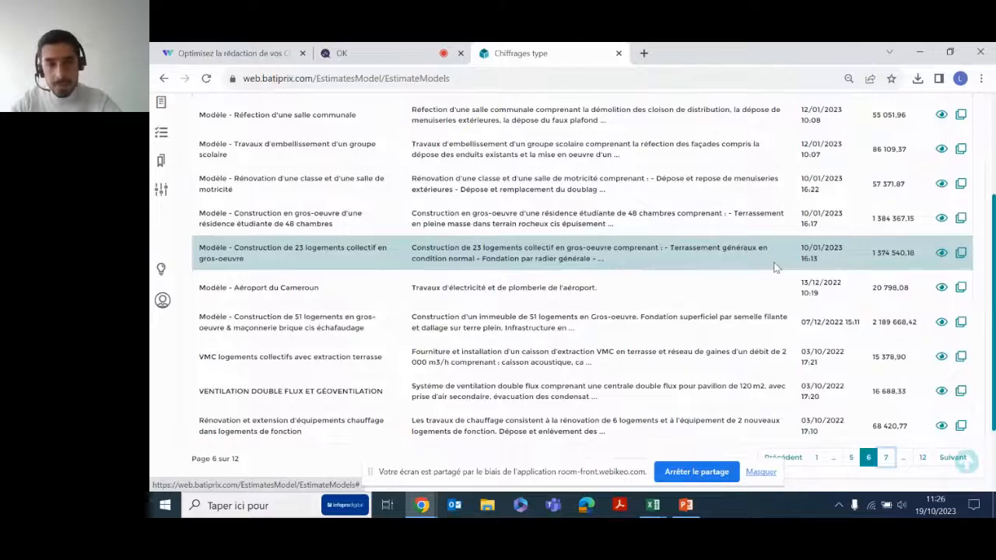
click(885, 457)
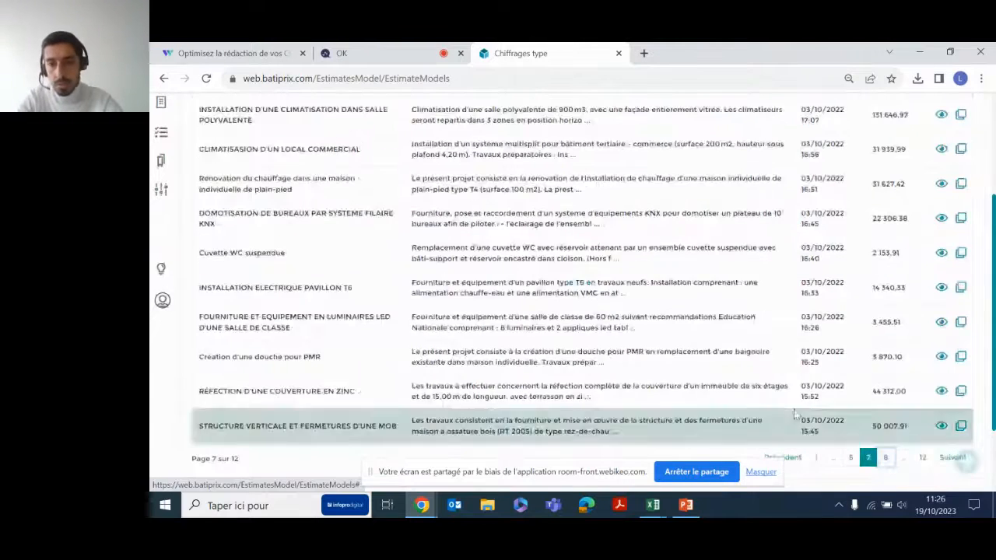
scroll(609, 282, up, 2)
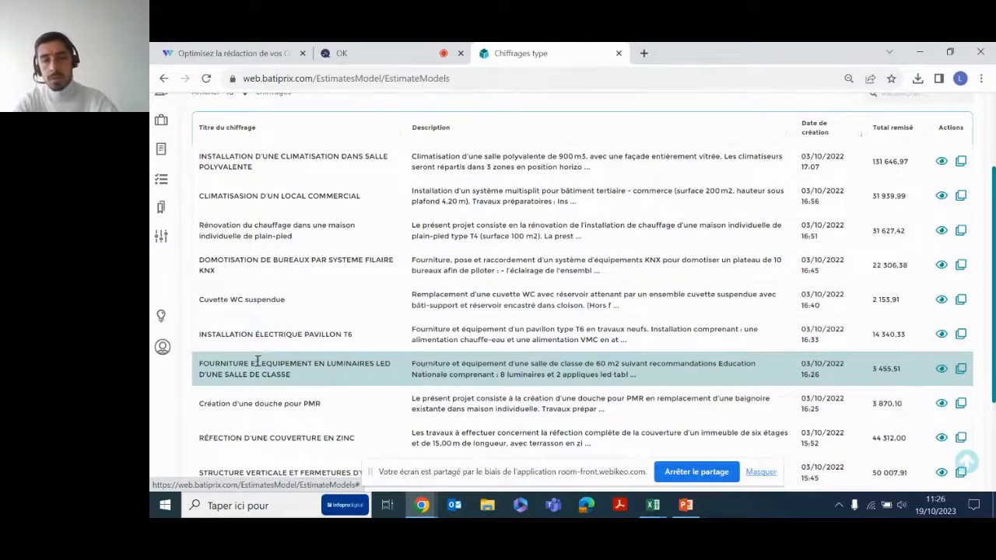
scroll(416, 300, down, 1)
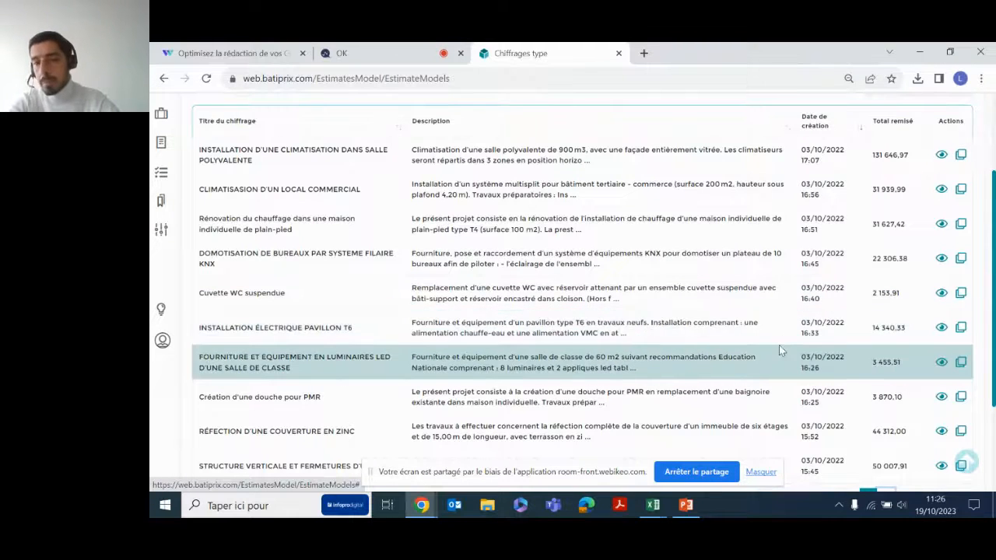
View the details of the INSTALLATION ÉLECTRIQUE PAVILLON T6 model and read through its description.
click(942, 327)
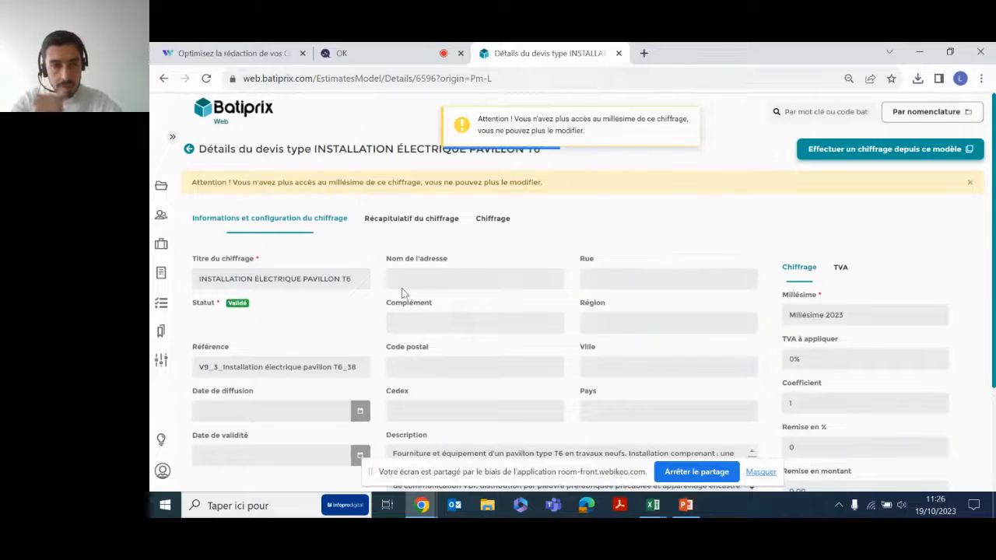
scroll(402, 291, down, 3)
scroll(541, 340, down, 6)
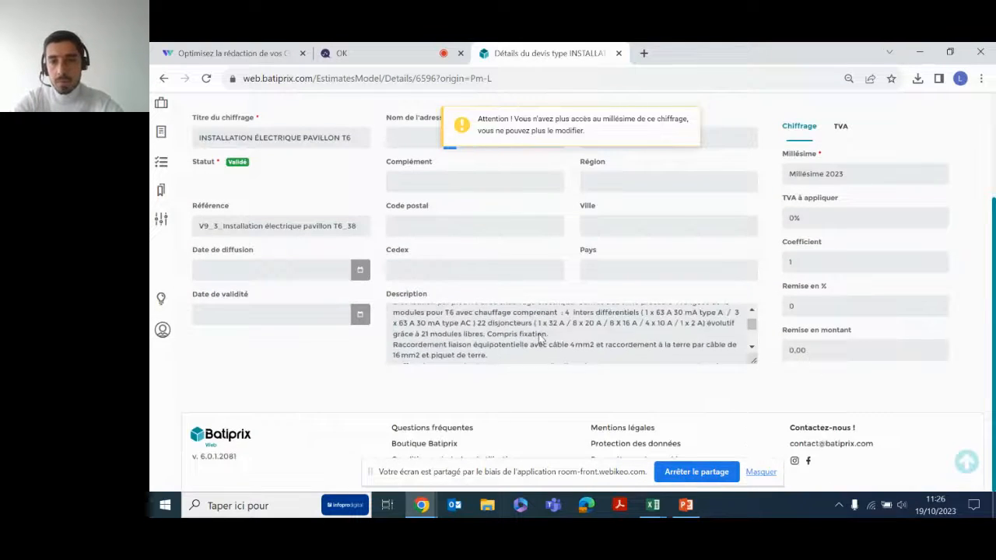
scroll(541, 340, up, 6)
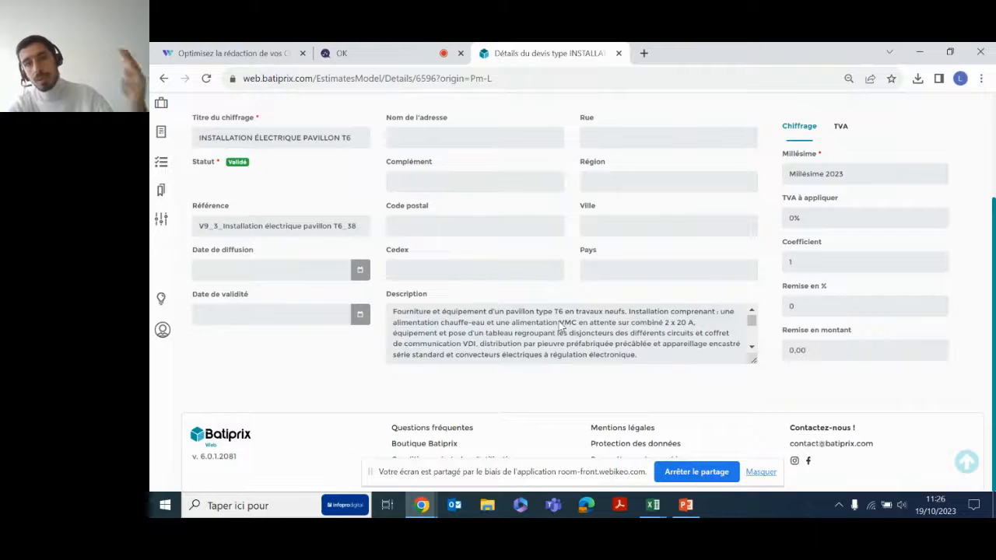
scroll(557, 329, down, 1)
scroll(558, 326, down, 1)
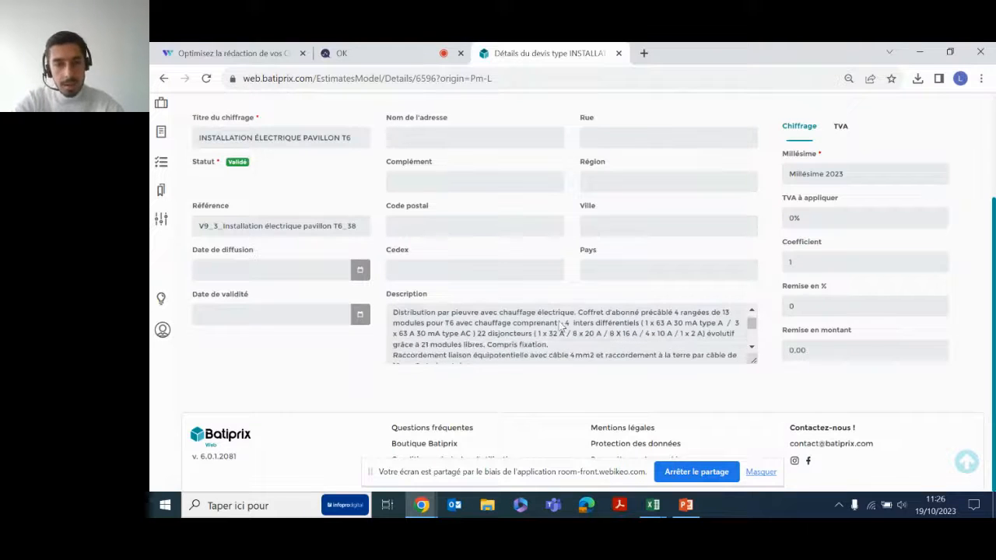
scroll(559, 326, down, 1)
scroll(558, 326, up, 3)
scroll(555, 225, up, 3)
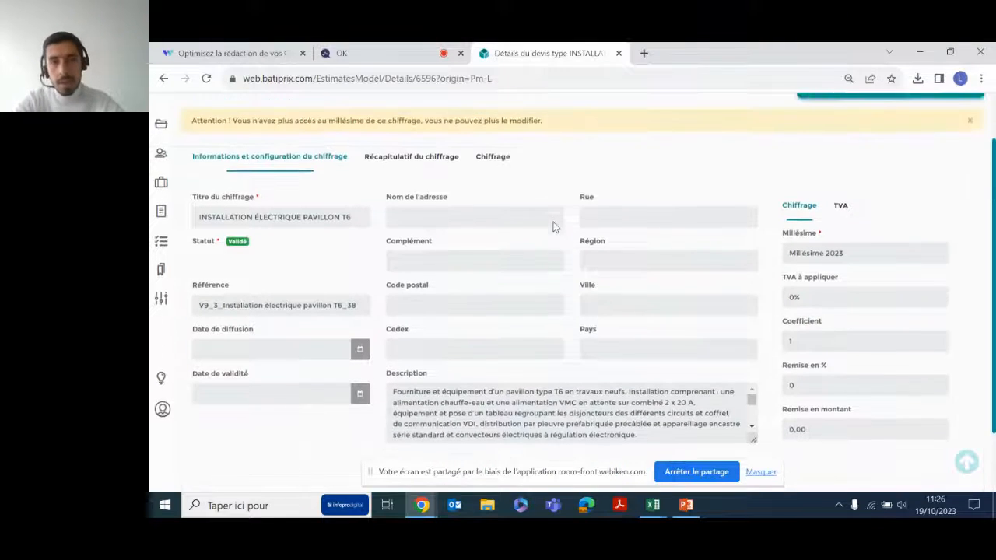
View the INSTALLATION ÉLECTRIQUE PAVILLON T6 model's Chiffrage details, expanding the Alimentation distribution section to read its items and collapsing it again.
click(493, 170)
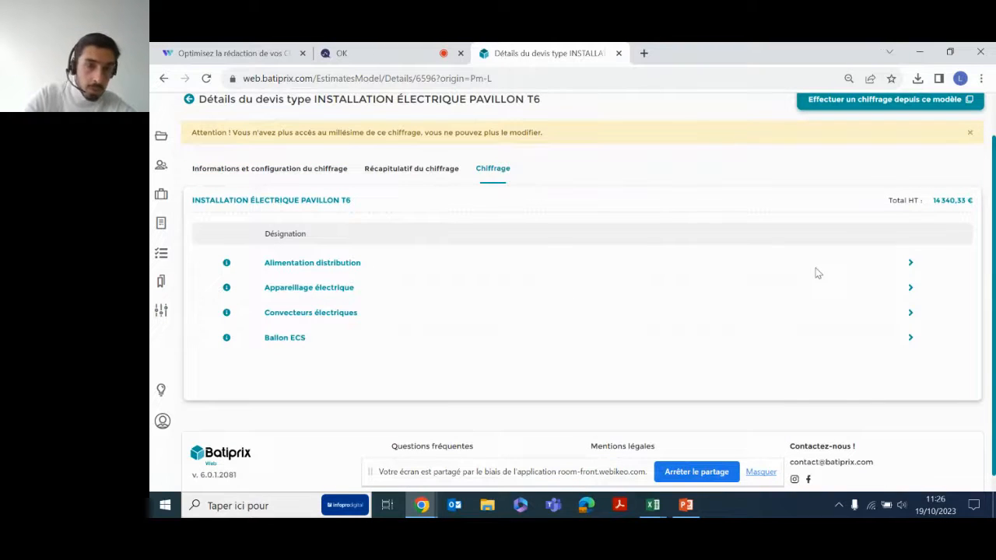
click(912, 264)
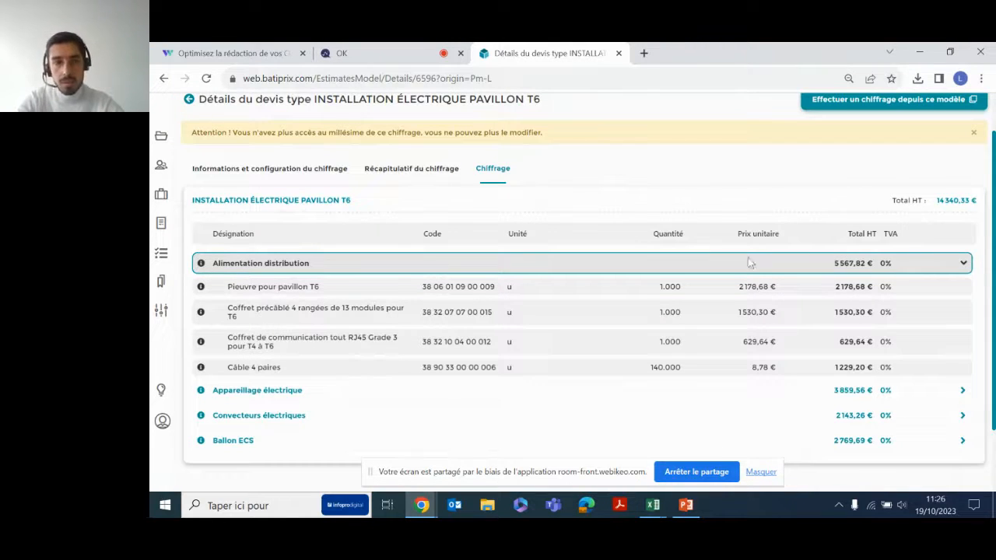
click(963, 263)
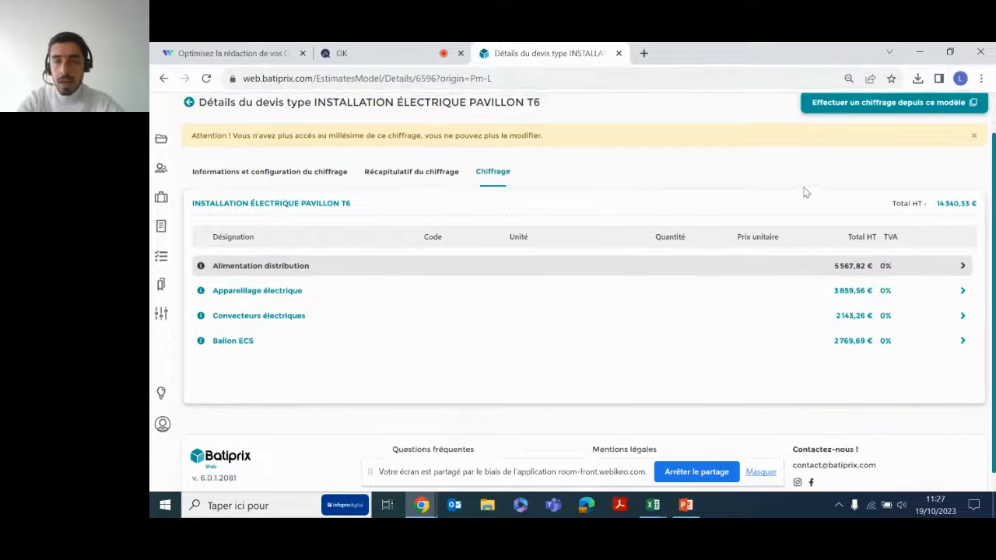
Create an estimate from the INSTALLATION ÉLECTRIQUE PAVILLON T6 model, open it for editing and expand its Alimentation distribution section.
scroll(805, 193, up, 1)
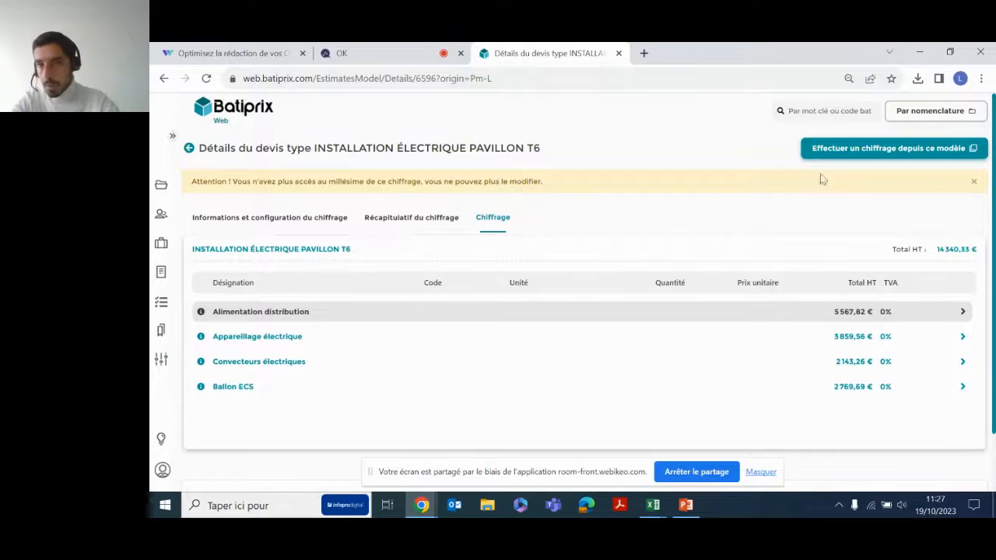
click(864, 156)
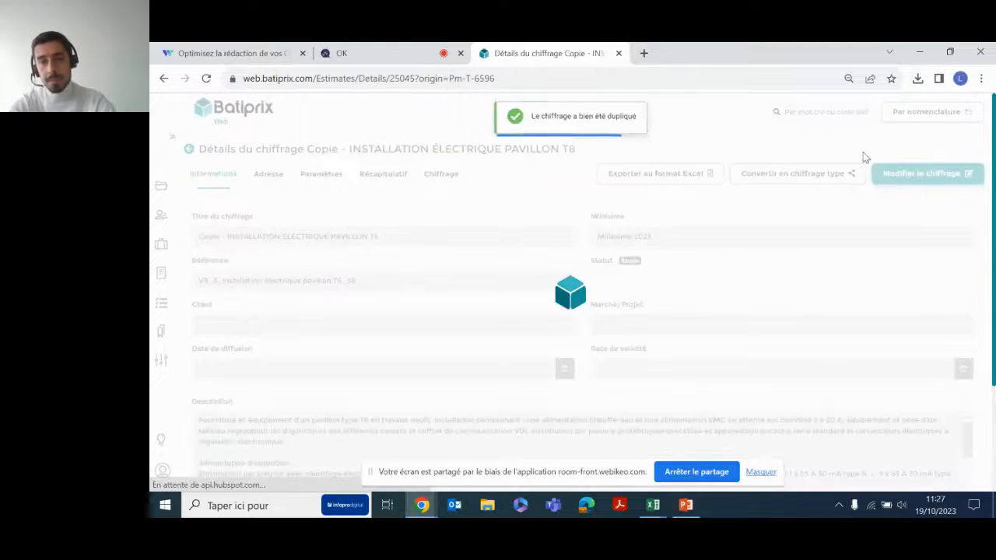
click(913, 174)
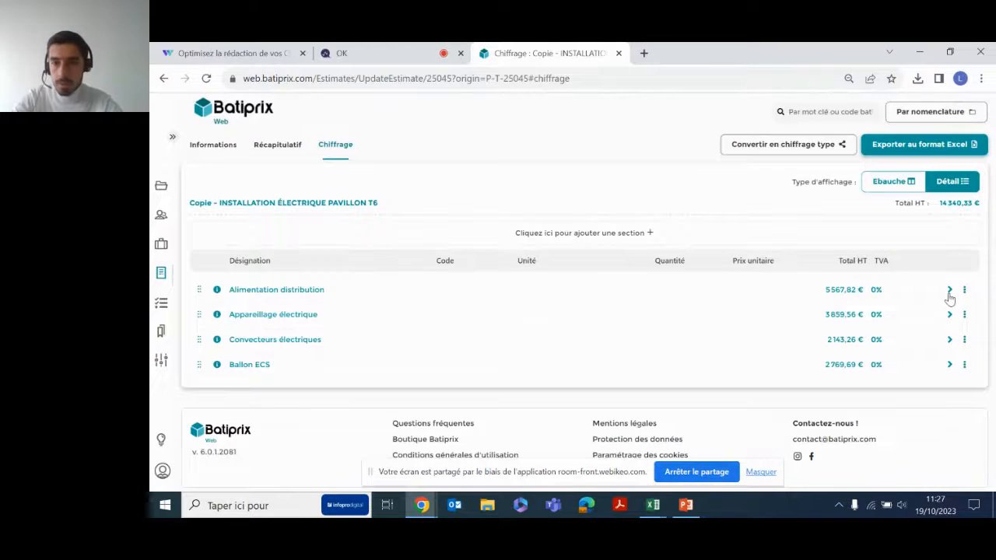
click(949, 291)
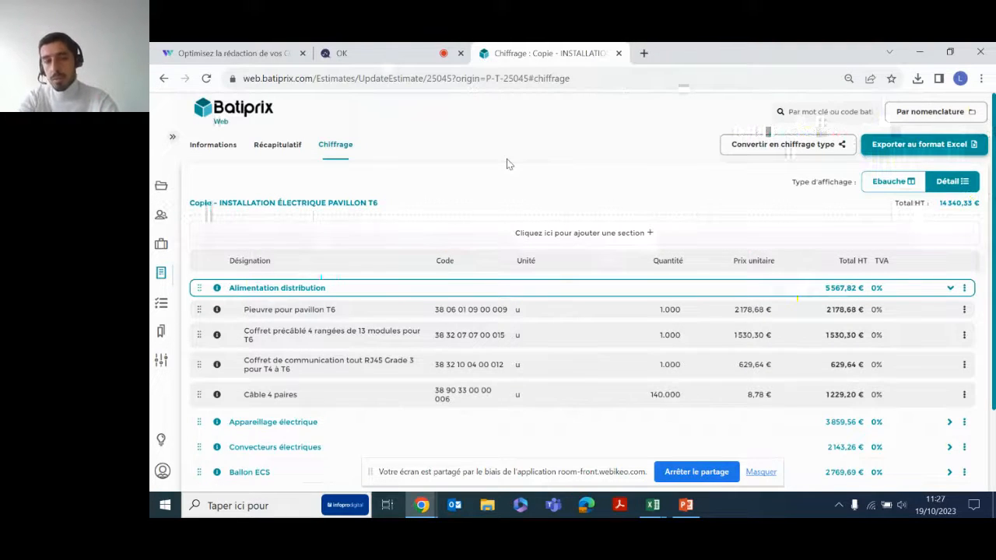
Assign the copied estimate to the Test (11/08/2023) project, select its client and save the estimate information.
click(225, 161)
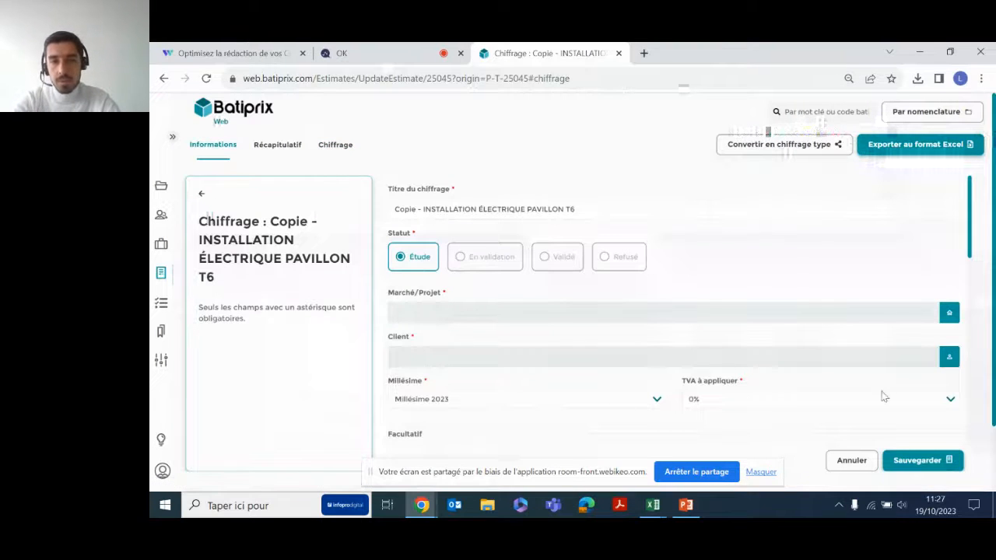
click(949, 314)
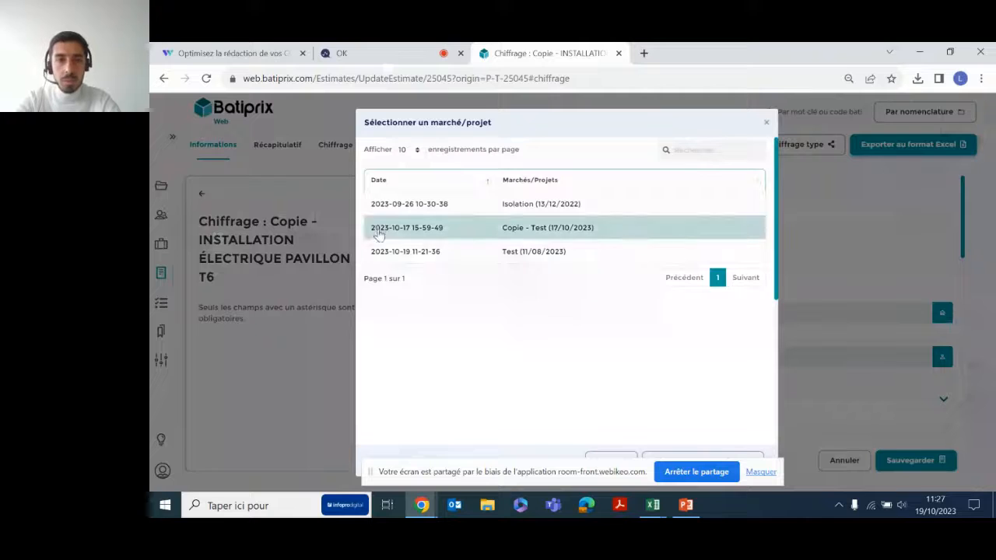
click(495, 250)
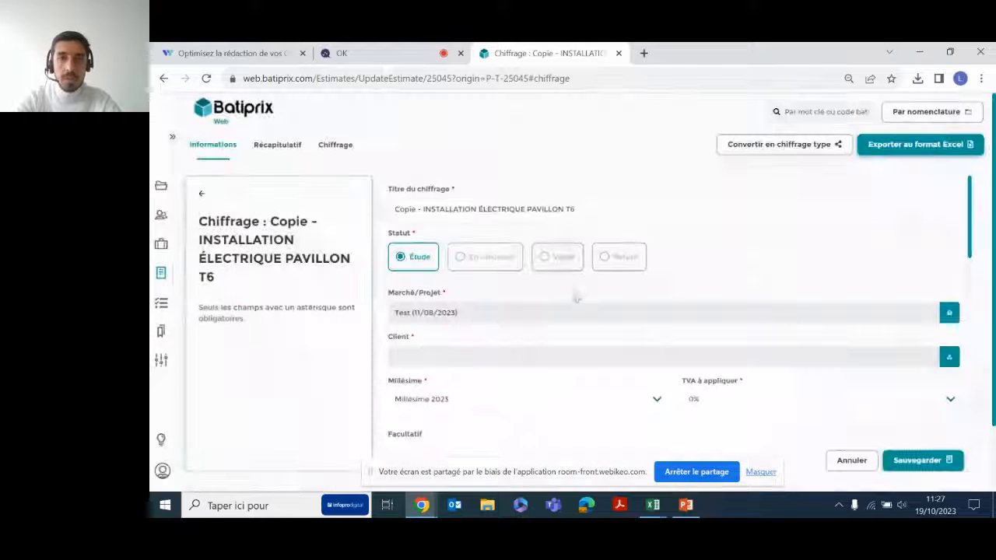
click(943, 356)
click(583, 196)
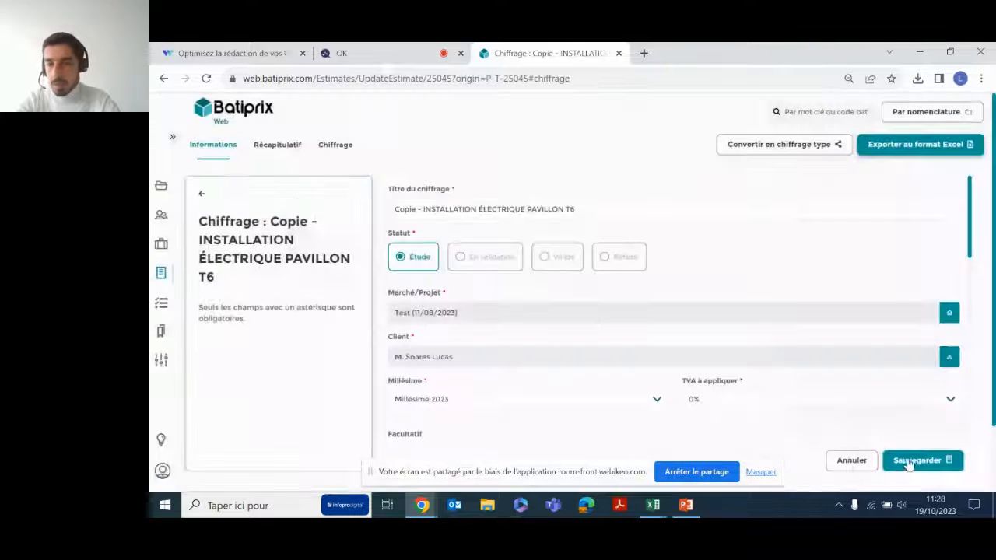
click(912, 461)
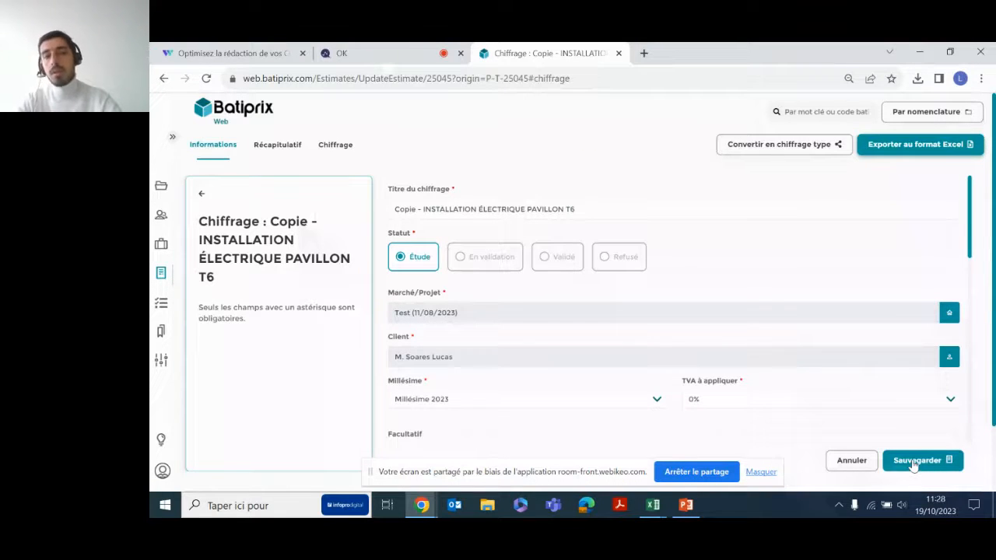
Open the Test project for editing from Mes marchés/projets and go to its DCE section.
click(160, 243)
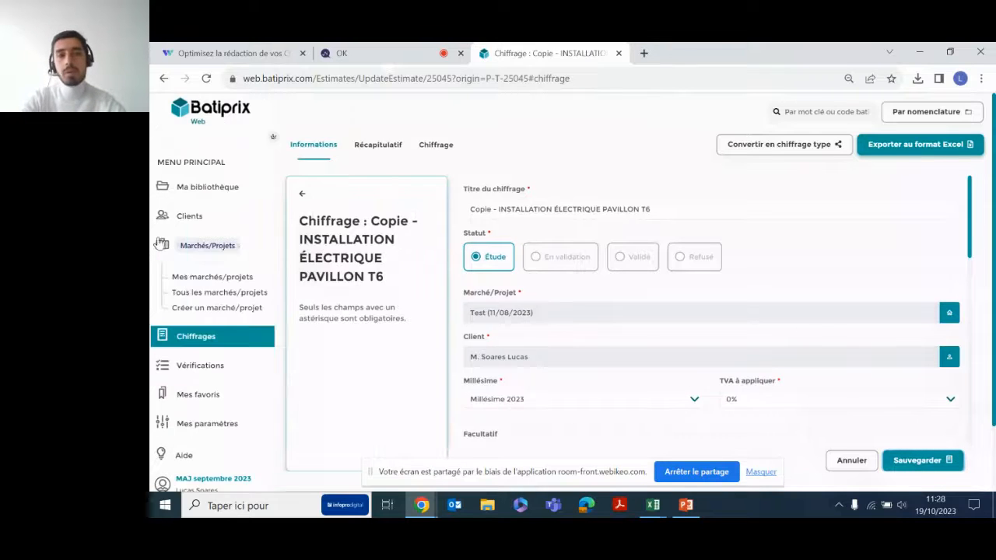
click(198, 277)
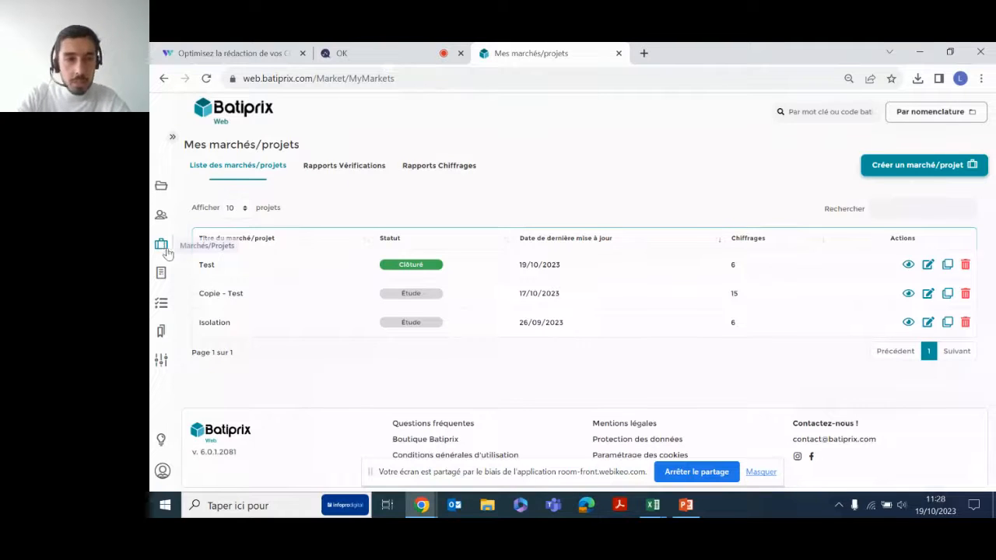
mouse_move(165, 249)
click(206, 246)
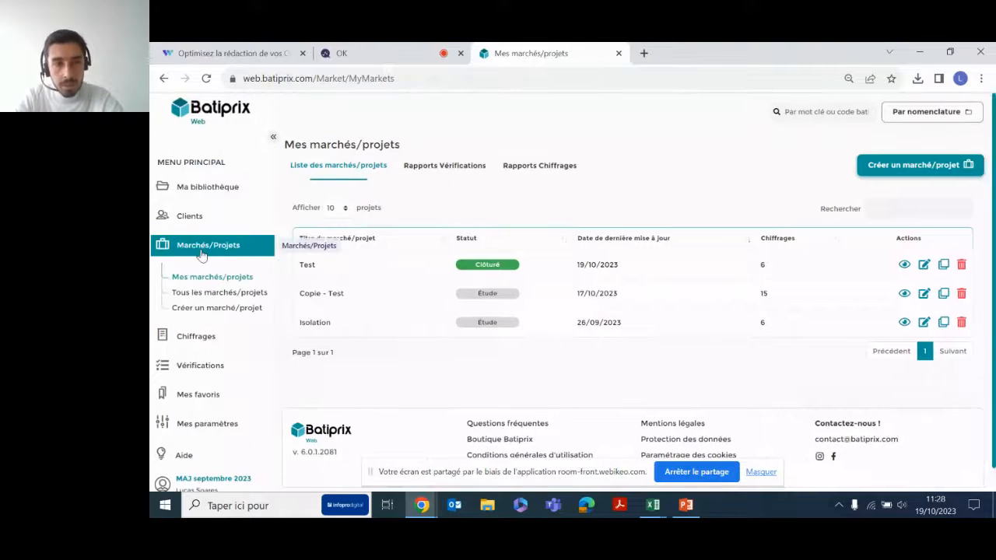
click(208, 277)
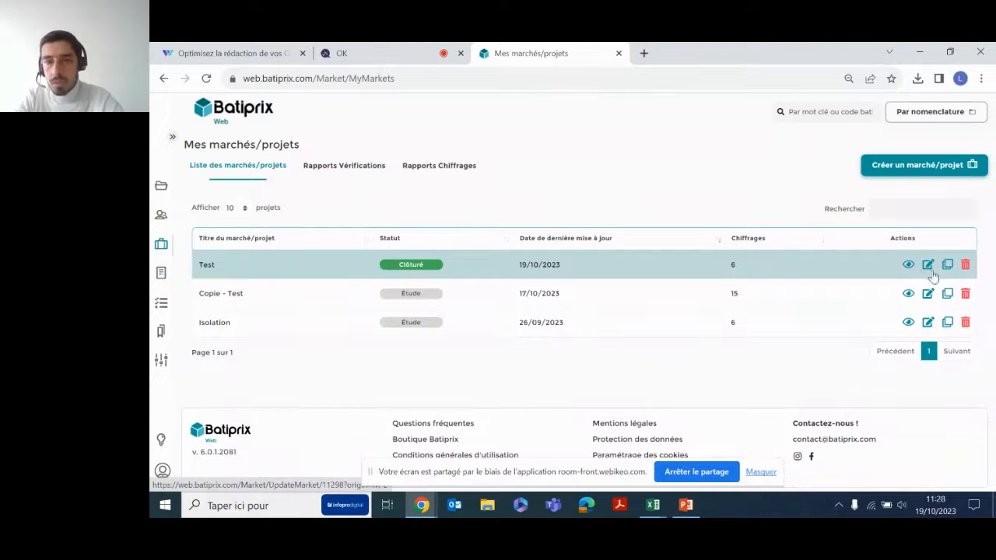
click(928, 265)
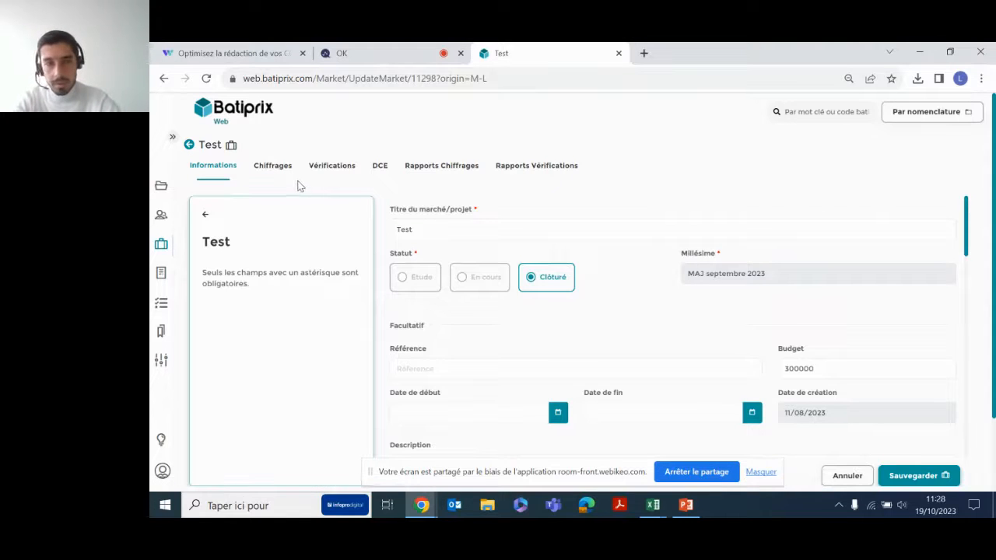
click(381, 171)
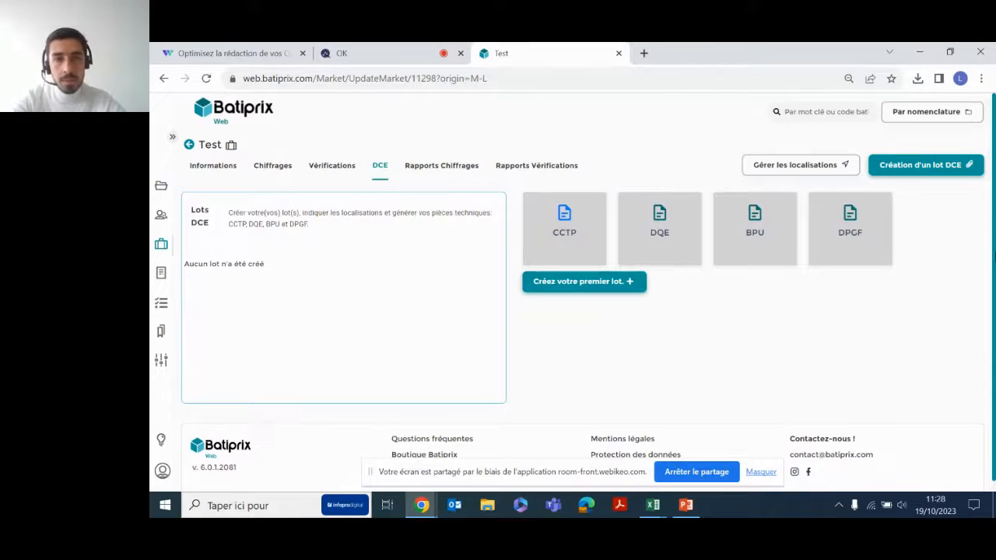
Start a DCE lot titled Electricité, with Assistant à la maîtrise d'ouvrage and Projet de rénovation / entretien, and continue to trade selection.
click(919, 167)
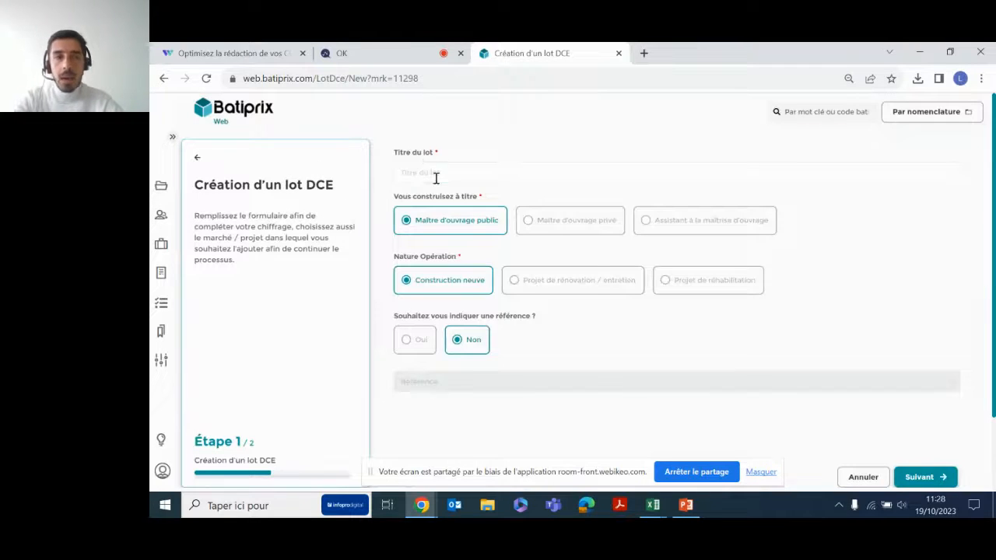
click(436, 173)
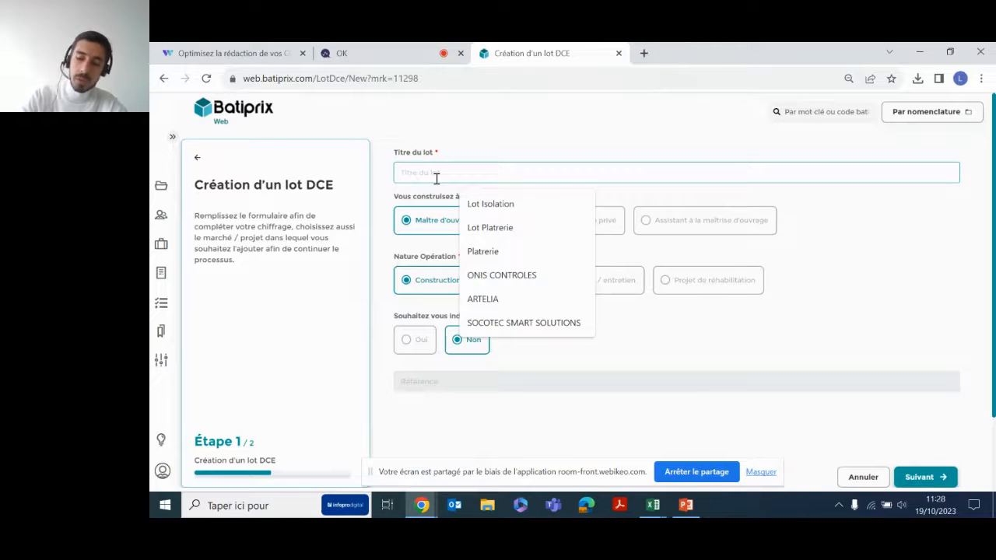
text(Elec)
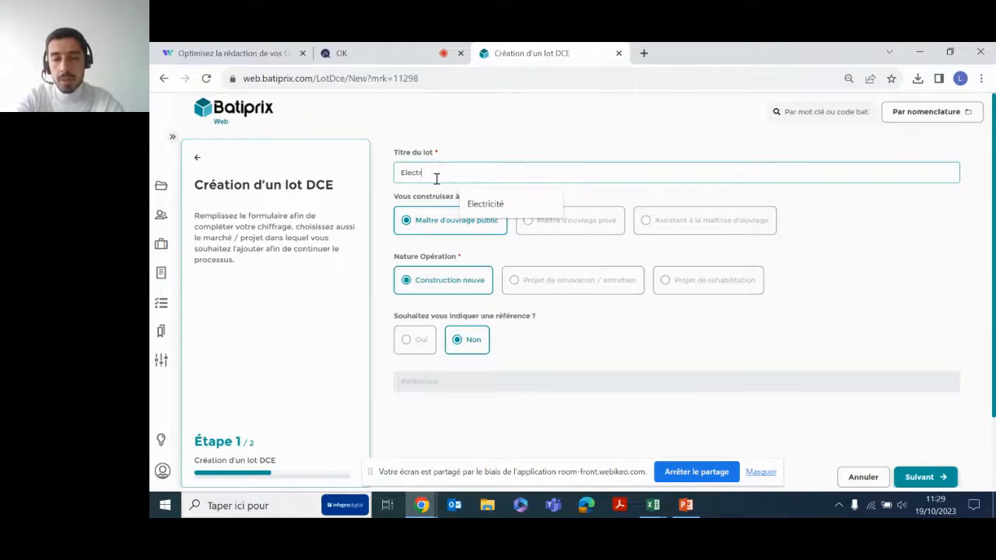
text(tri)
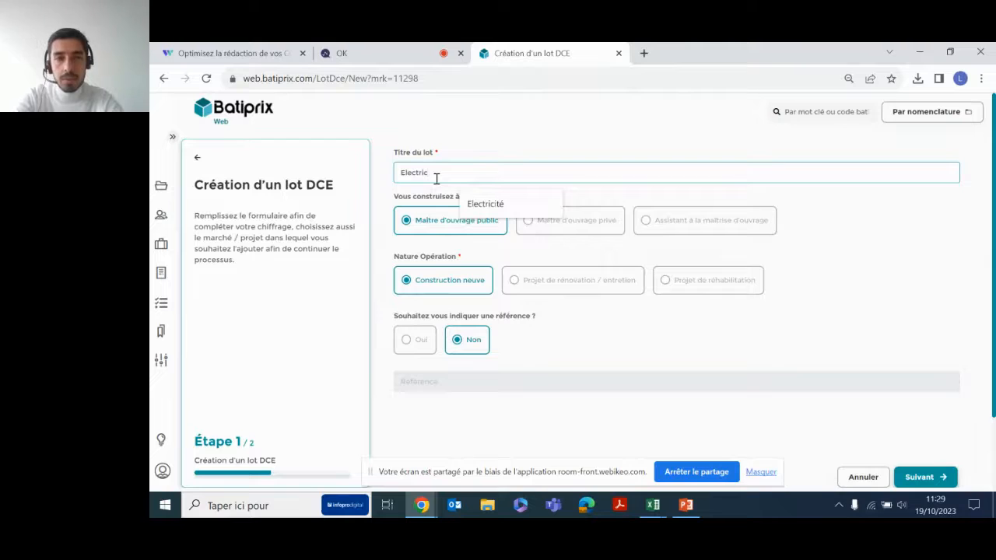
click(521, 201)
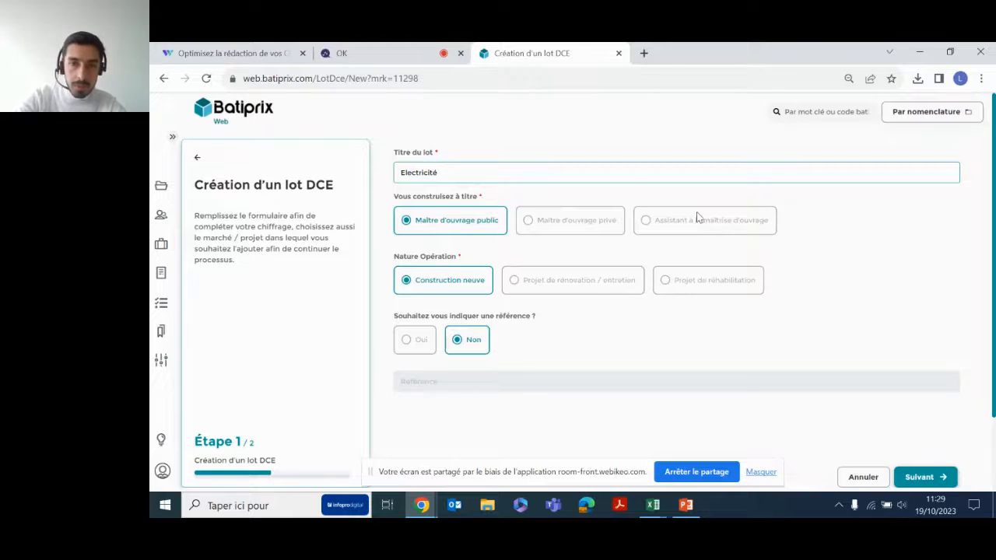
click(682, 225)
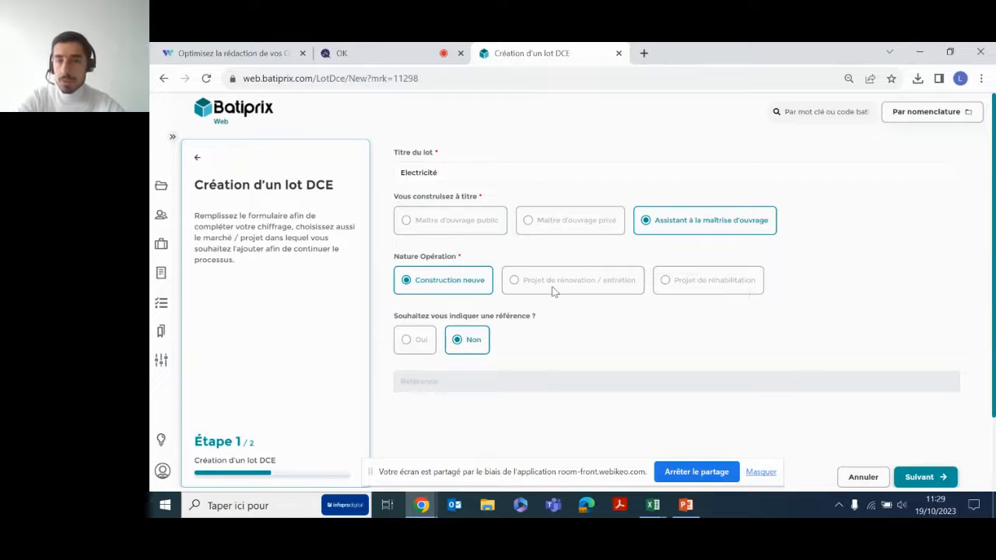
click(526, 289)
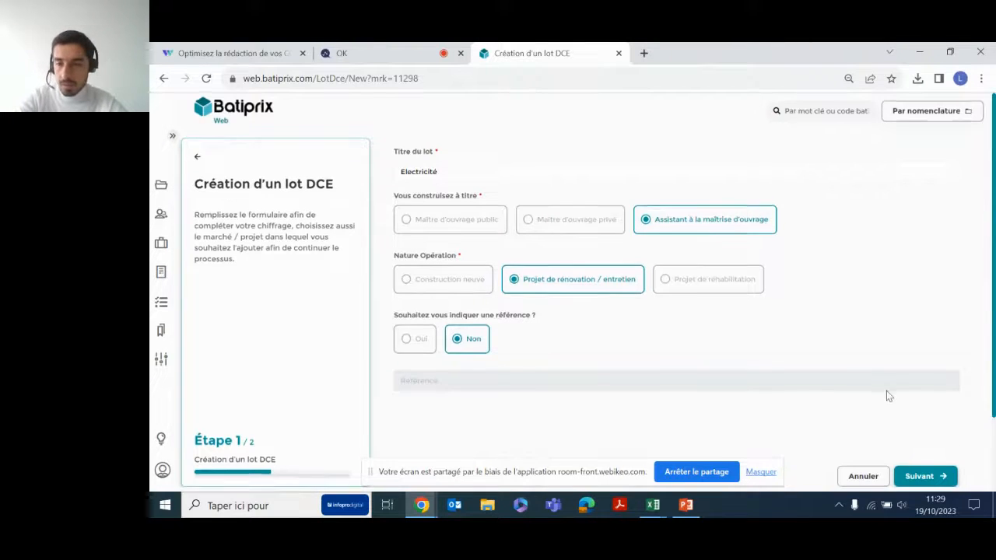
scroll(886, 392, down, 1)
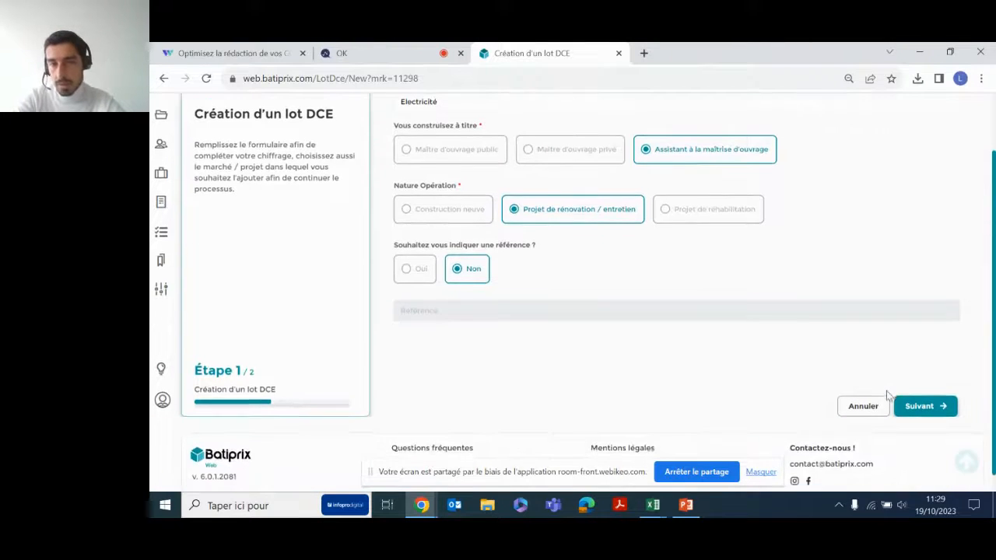
click(937, 405)
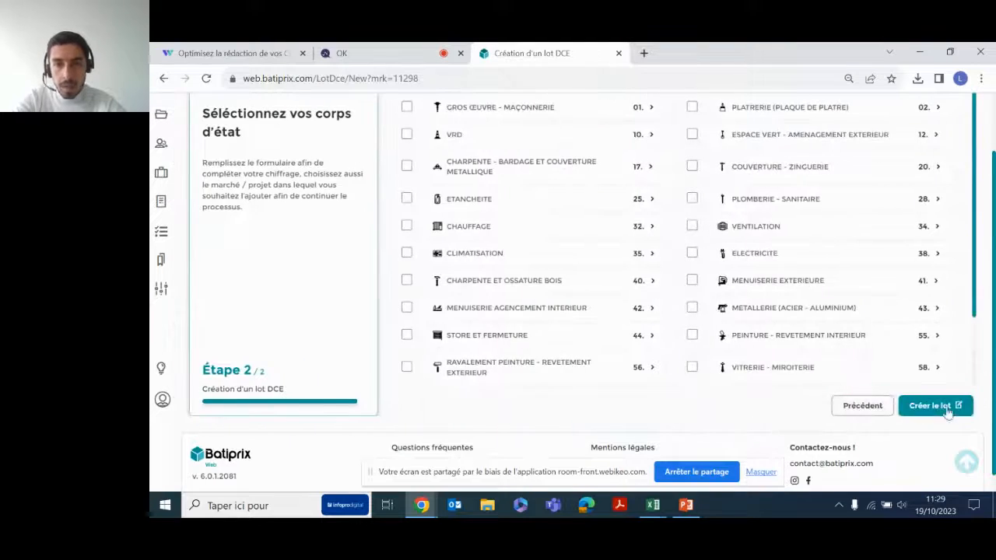
Tick the ELECTRICITE trade, extend the selection to all trades and create the lot.
scroll(612, 251, up, 1)
scroll(611, 251, down, 1)
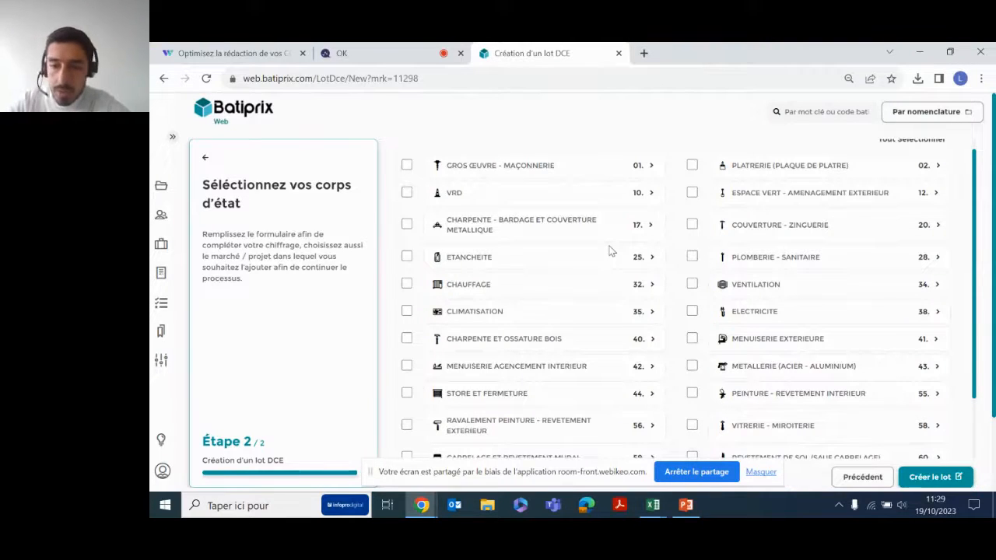
click(691, 312)
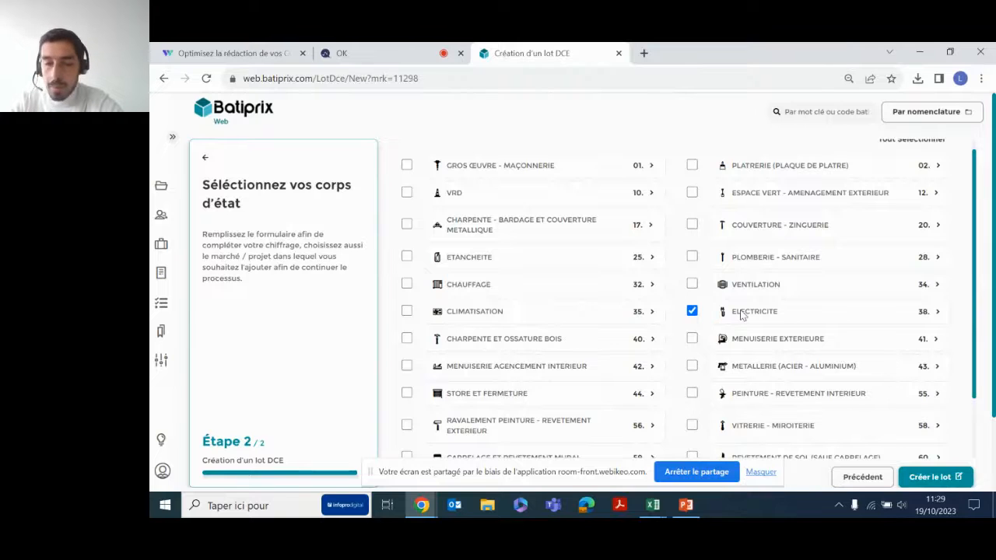
scroll(740, 314, up, 1)
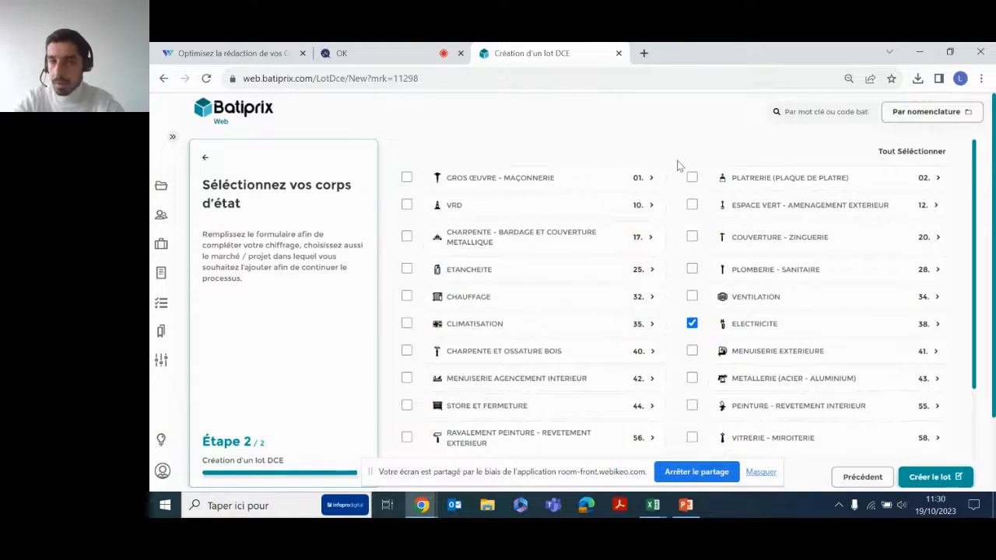
click(892, 153)
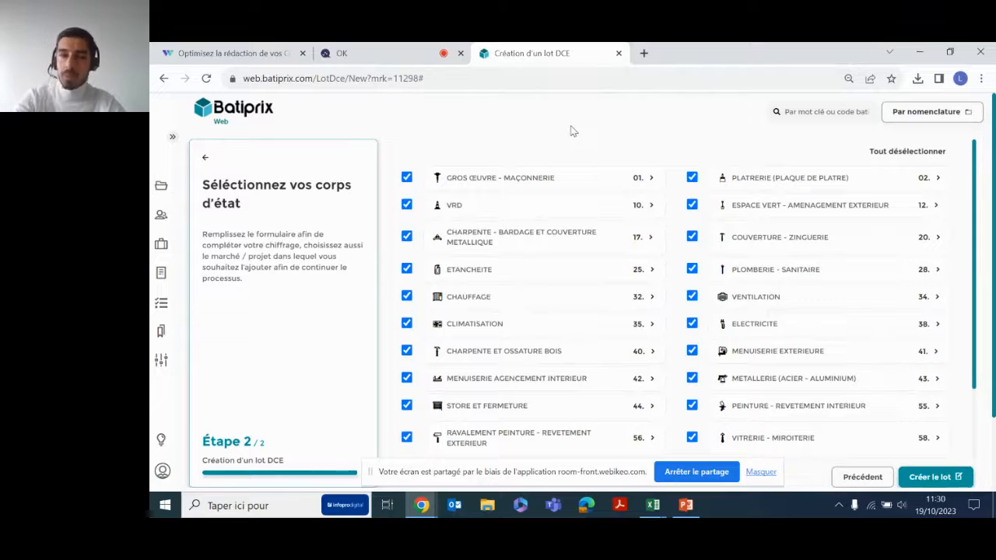
click(932, 478)
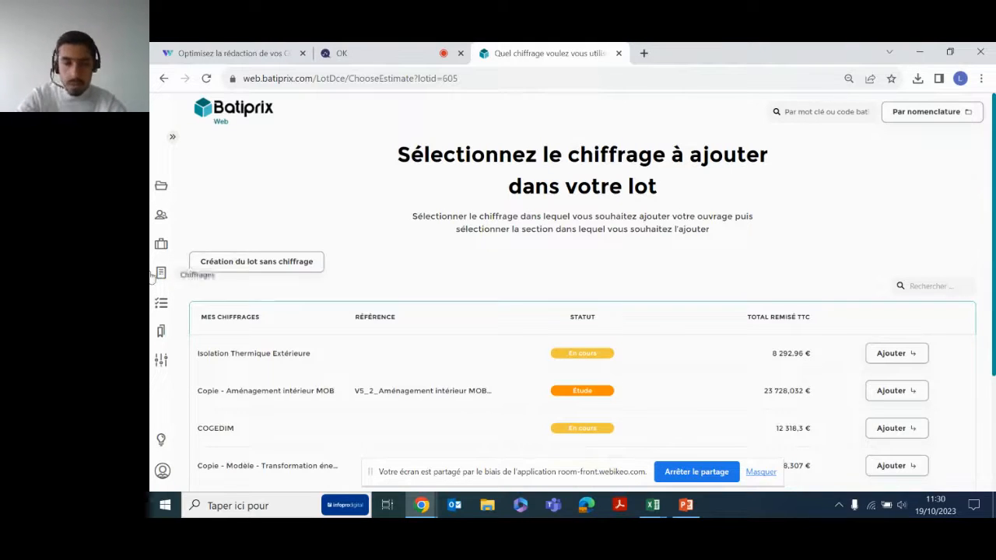
Add the copied INSTALLATION ÉLECTRIQUE estimate to the lot and expand Alimentation distribution in the CCTP composition.
scroll(690, 261, down, 3)
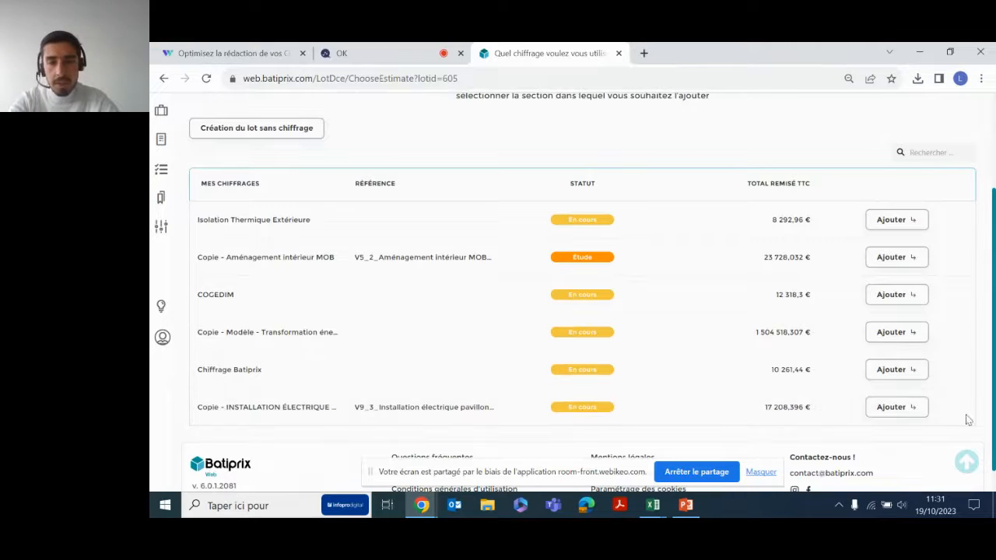
click(895, 408)
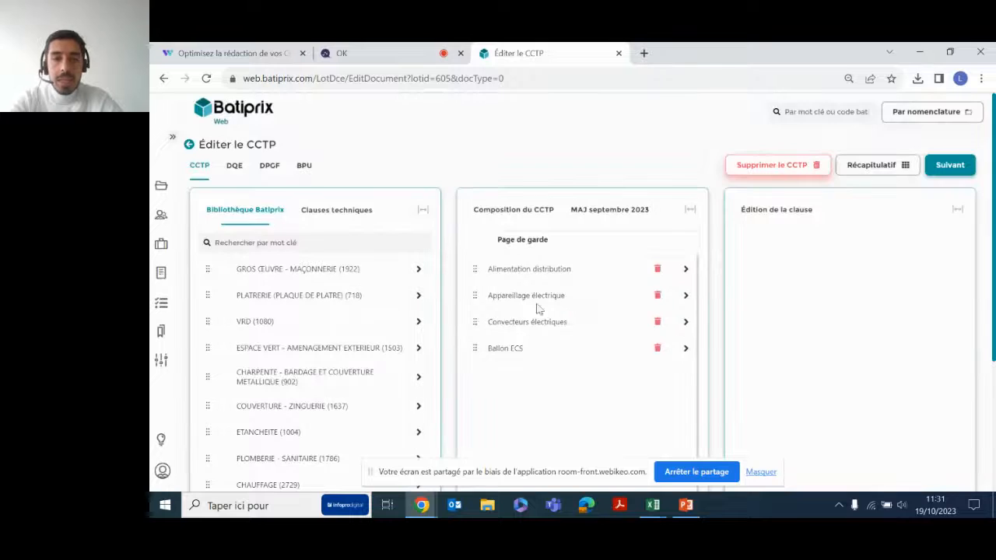
click(685, 272)
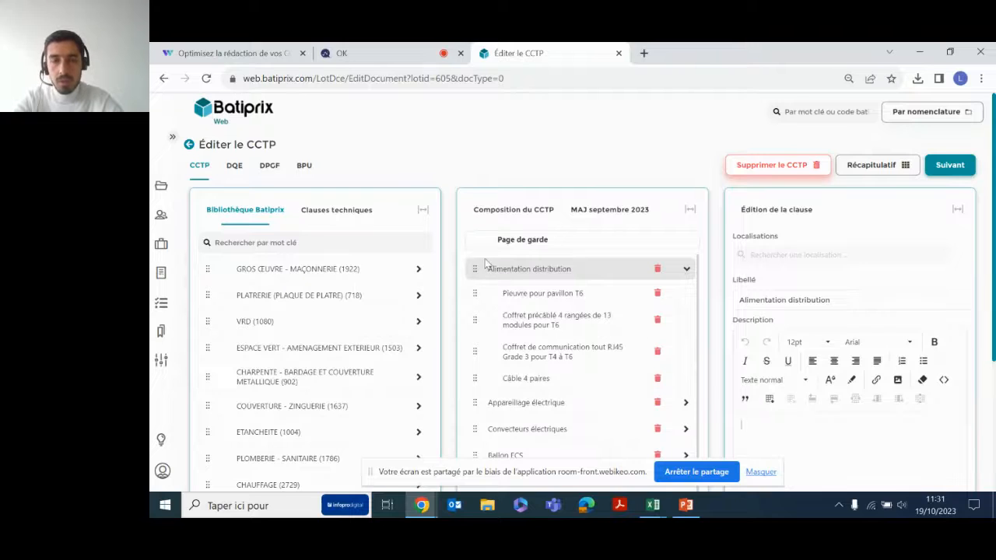
Collapse Alimentation distribution in the CCTP composition, then temporarily widen the Batiprix library to browse its trades.
scroll(537, 298, down, 1)
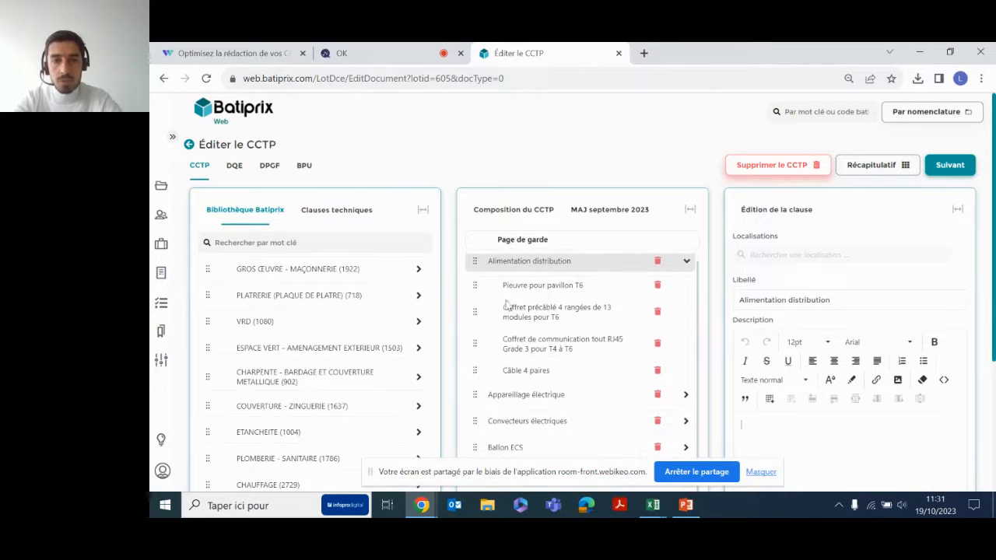
click(685, 262)
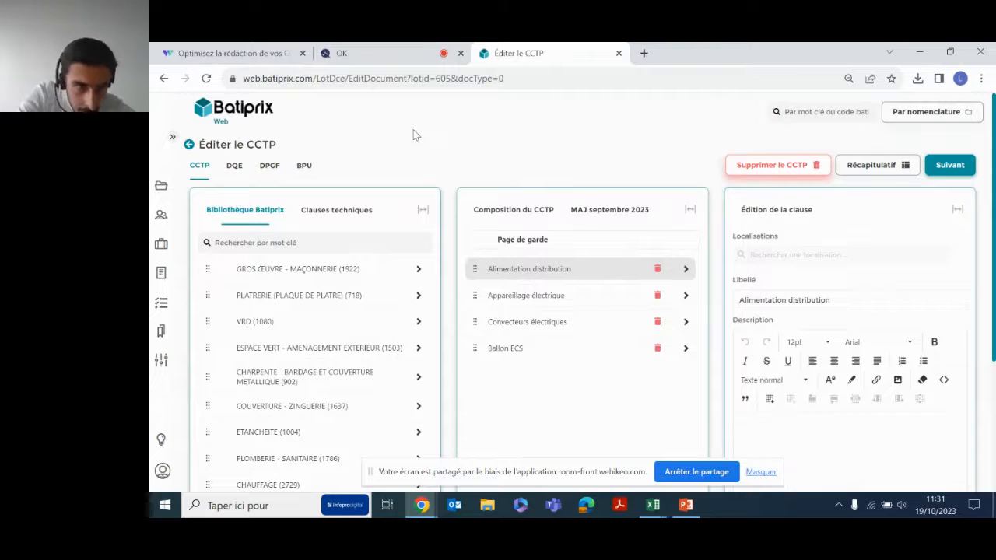
click(423, 210)
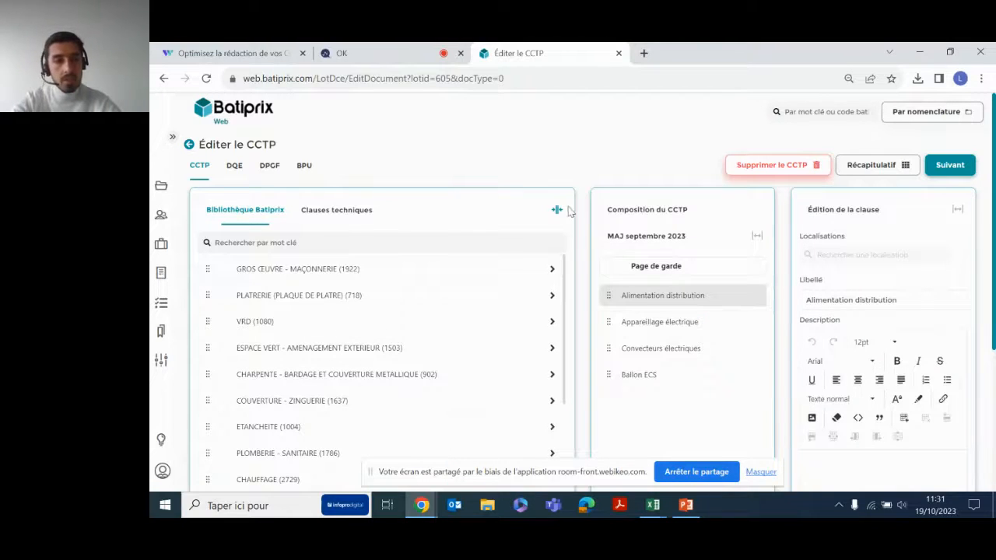
scroll(400, 331, down, 1)
scroll(355, 366, down, 3)
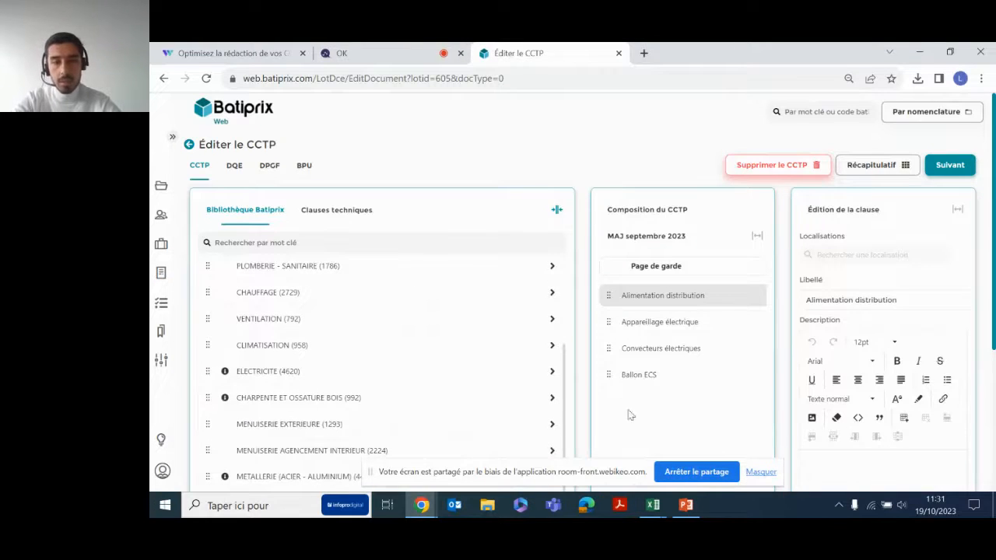
click(556, 221)
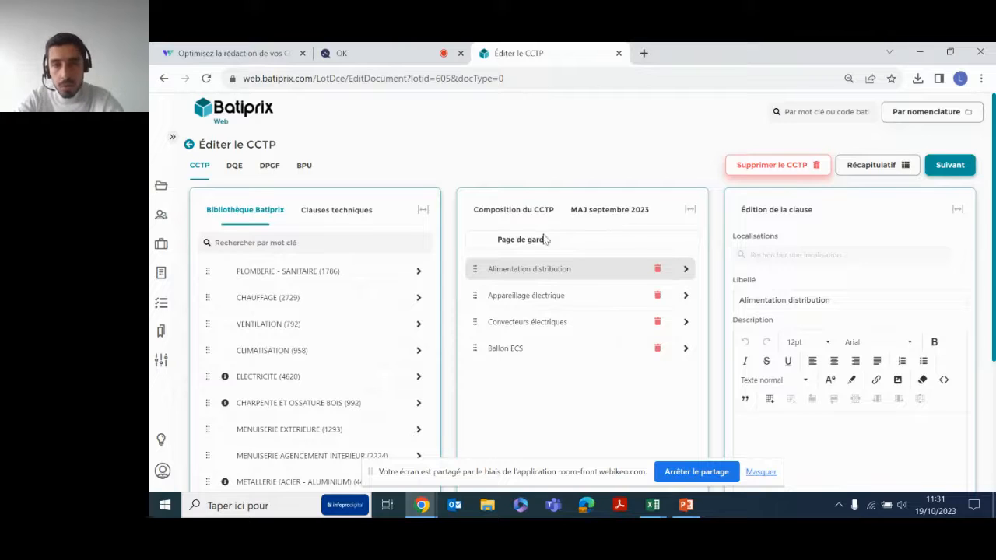
Widen the CCTP composition column, expand Appareillage électrique and open the Interrupteur simple allumage ou va-et-vient clause.
click(690, 209)
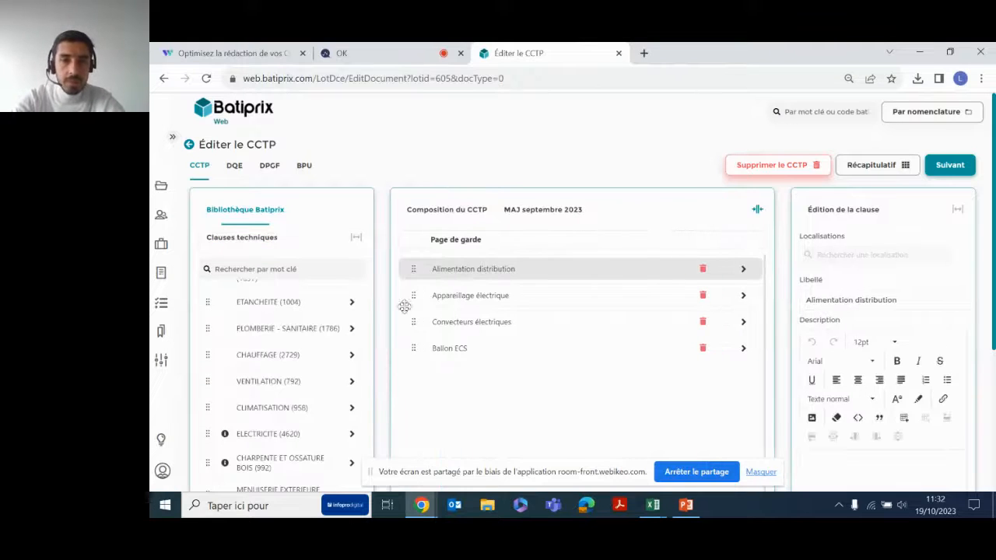
click(743, 296)
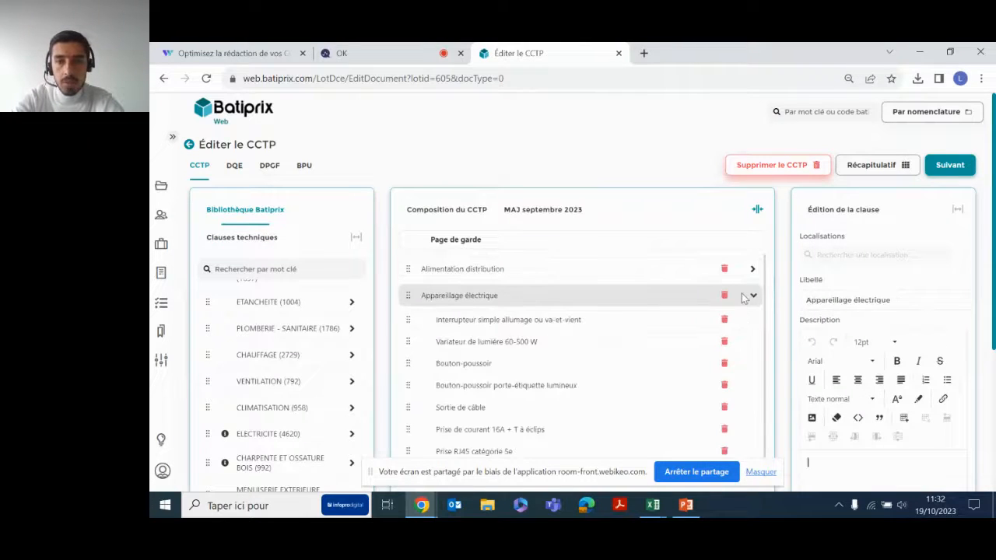
click(752, 296)
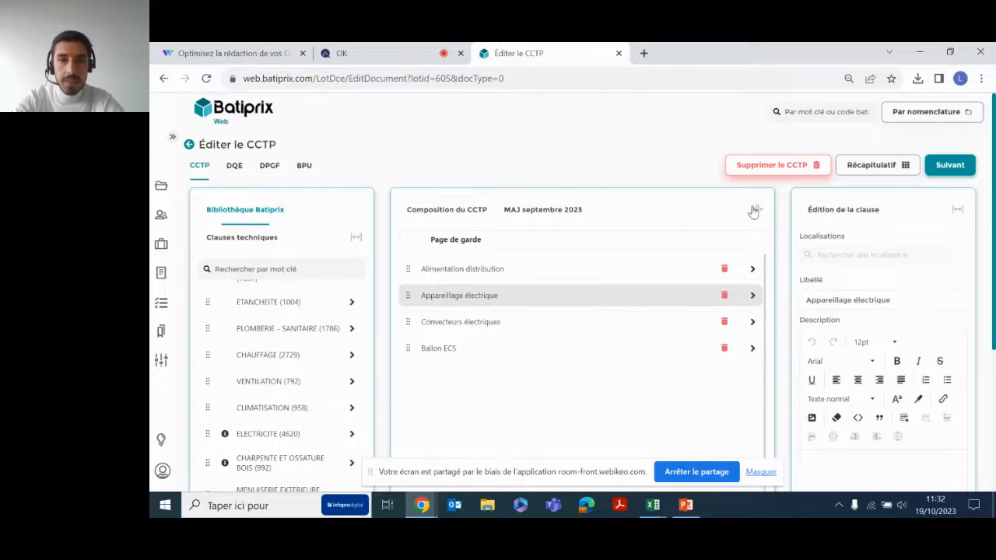
click(752, 296)
click(489, 322)
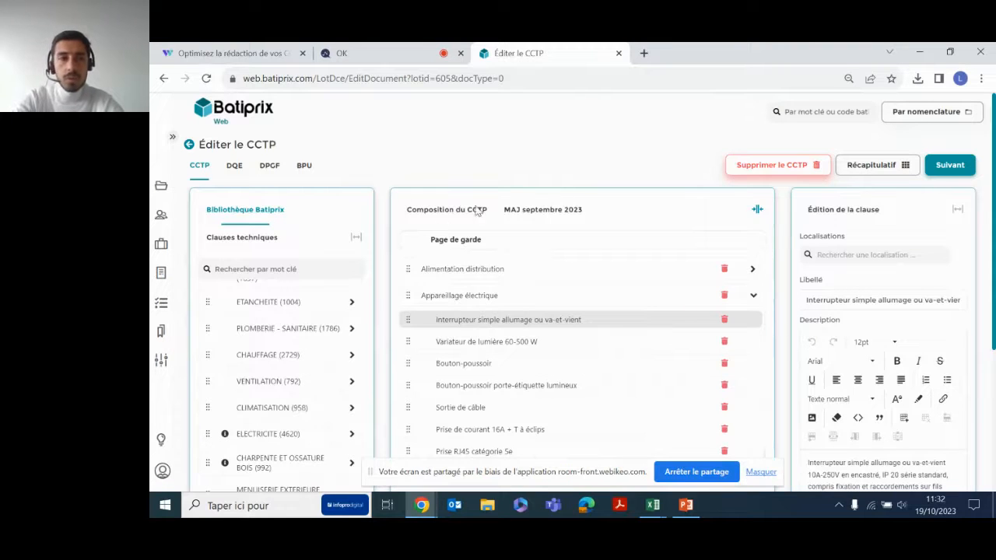
click(758, 210)
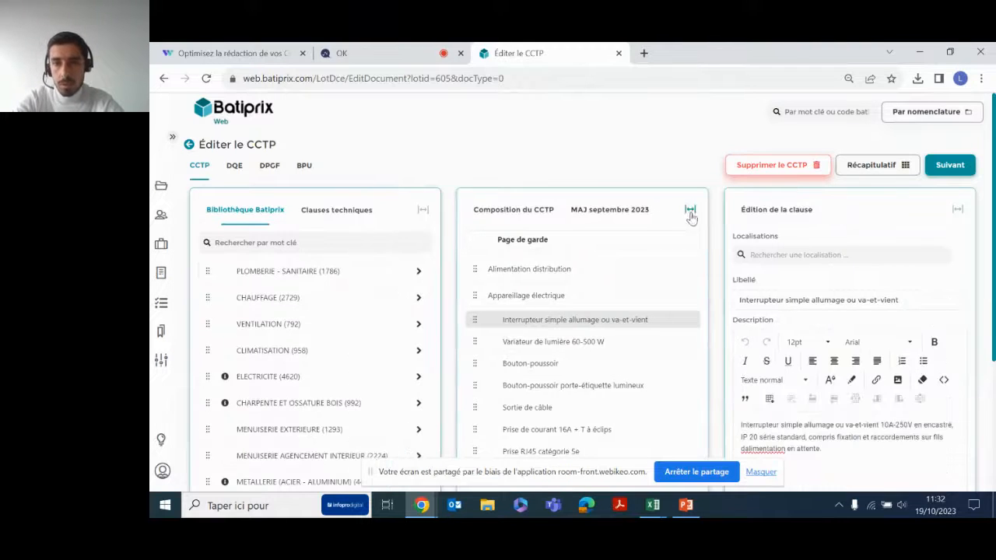
click(690, 210)
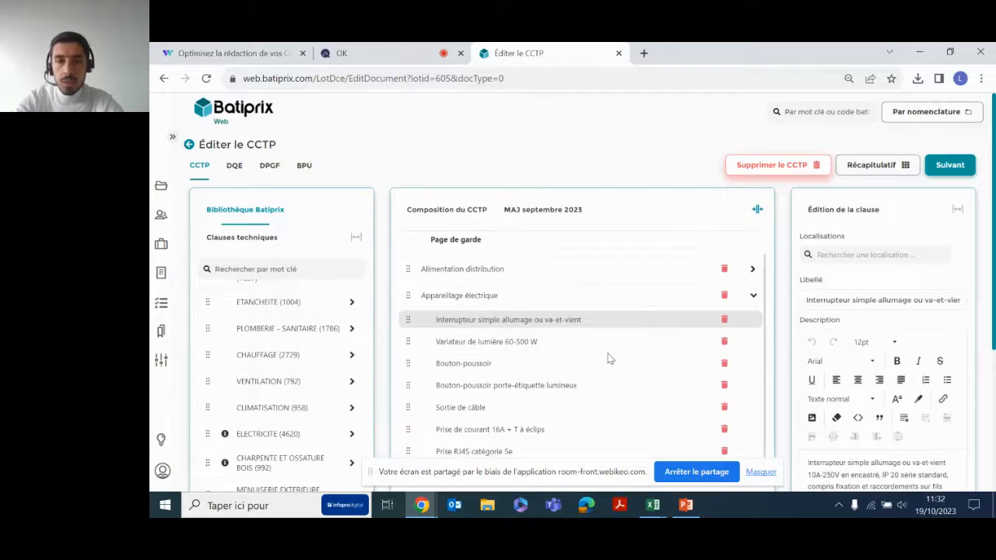
Review the Variateur de lumière 60-500 W, Bouton-poussoir, Bouton-poussoir porte-étiquette lumineux and Sortie de câble clauses.
click(589, 345)
scroll(994, 463, down, 1)
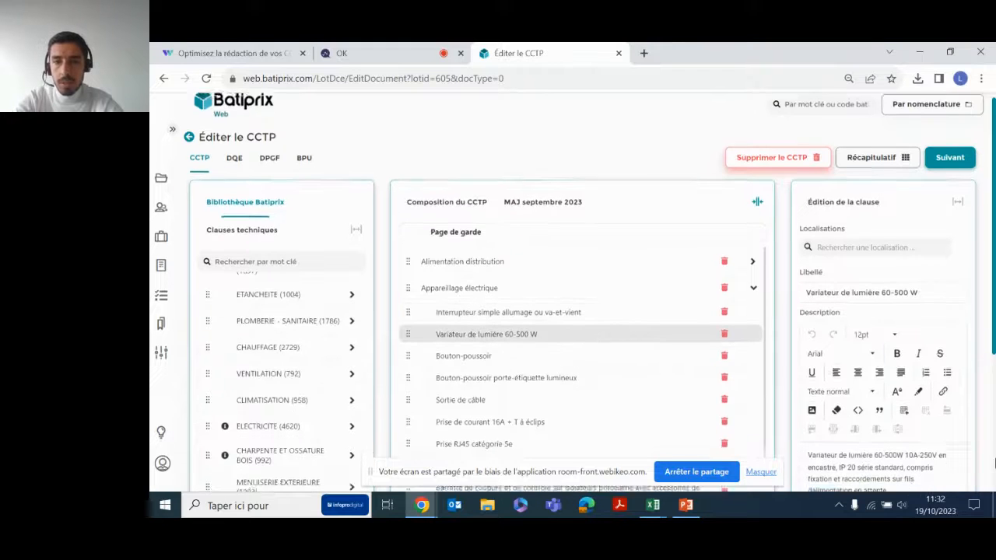
click(570, 355)
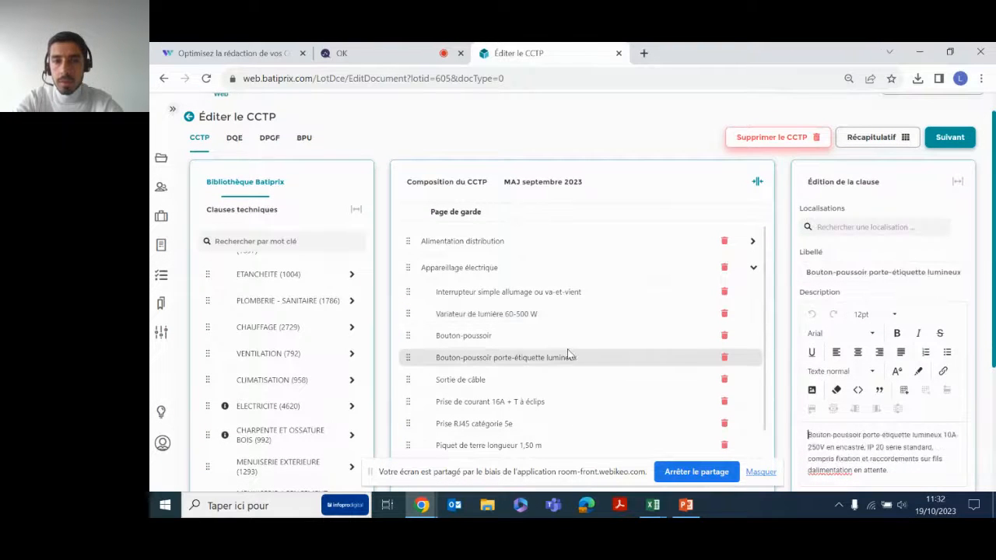
click(554, 337)
click(555, 379)
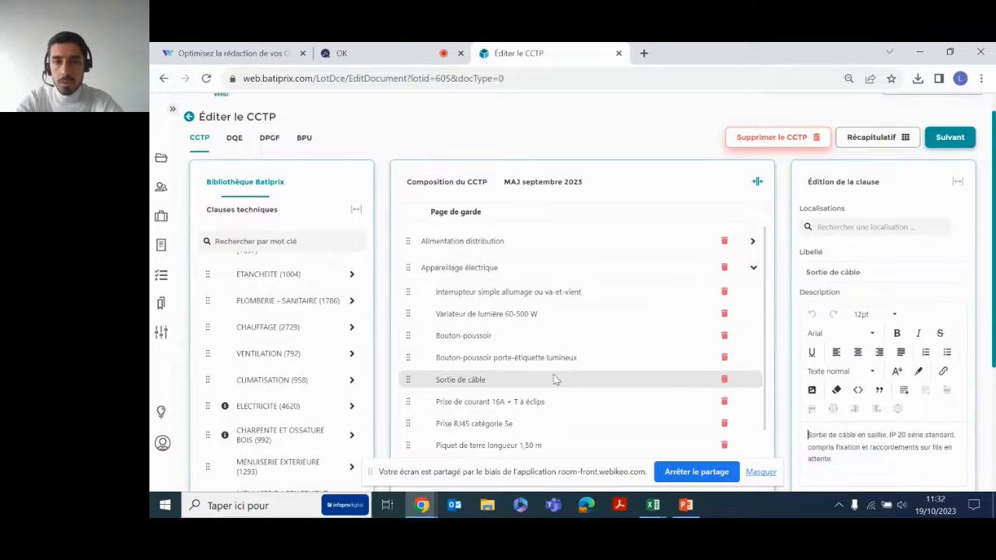
Widen the clause editor and try adding a line of text and an image to the Sortie de câble description.
click(957, 182)
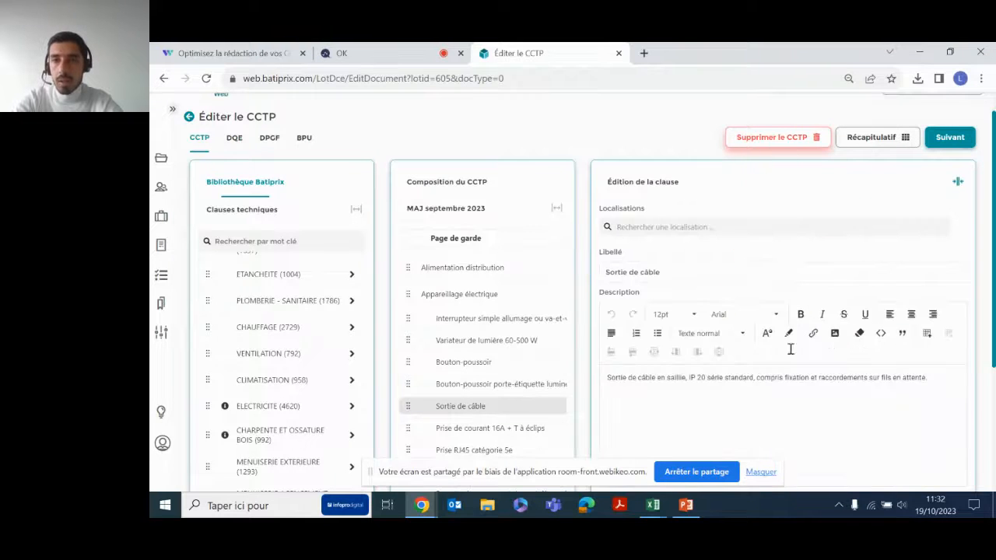
click(932, 387)
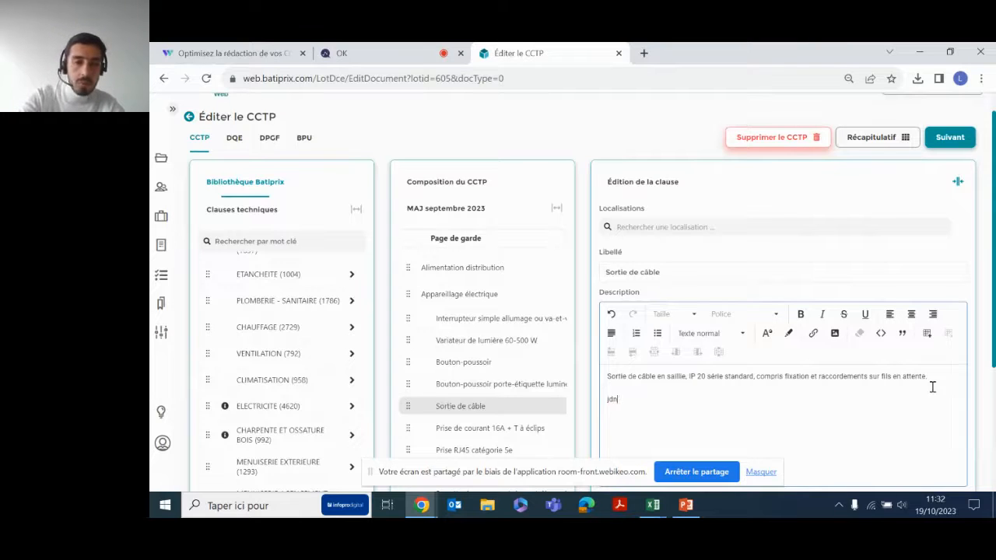
key(BackSpace)
key(BackSpace)
key(BackSpace)
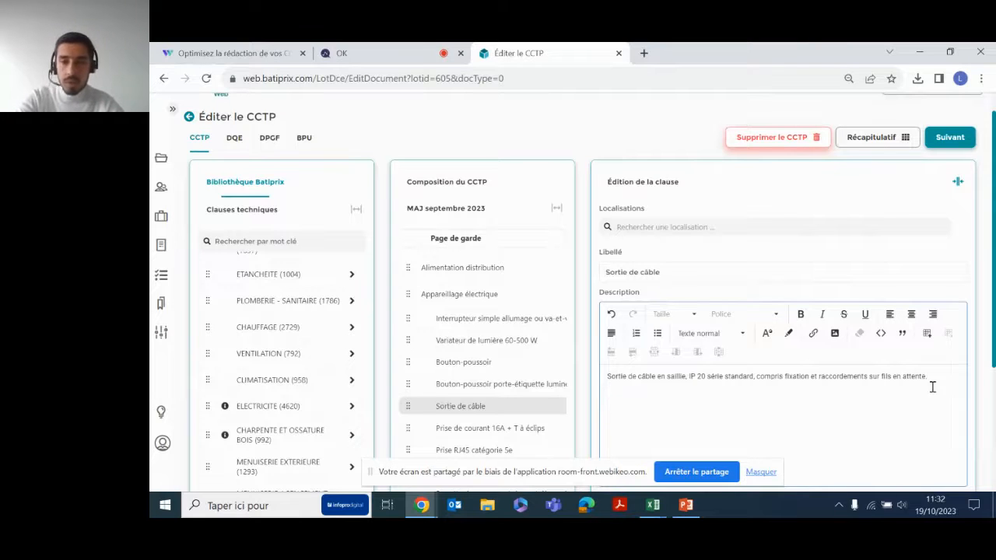
click(835, 335)
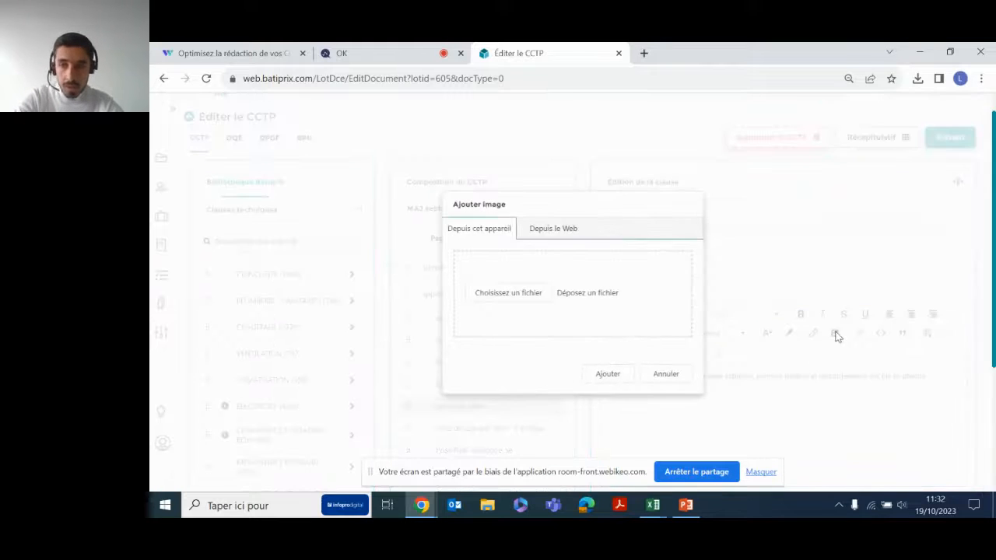
click(665, 374)
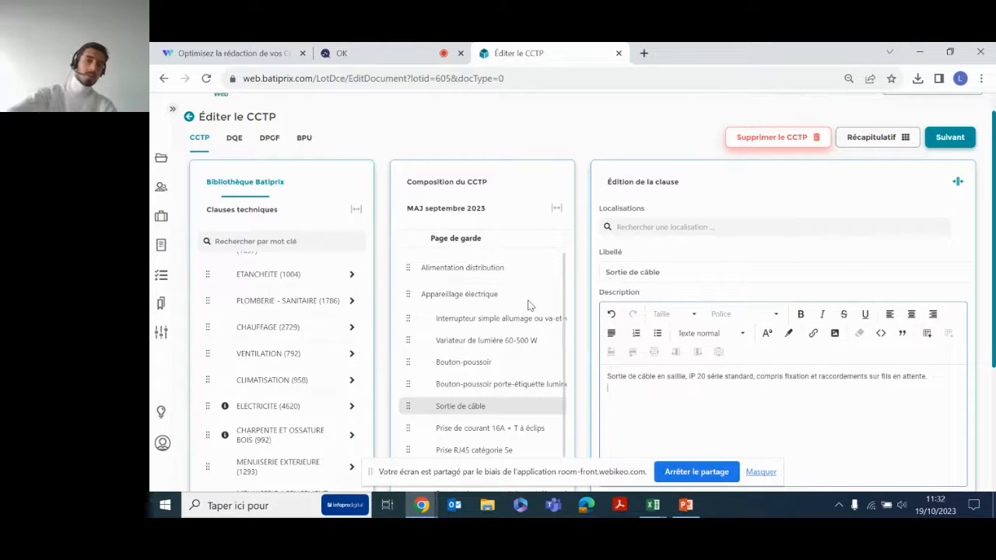
Restore the equal-width columns in the CCTP editor and switch the library to Clauses techniques.
scroll(527, 305, up, 1)
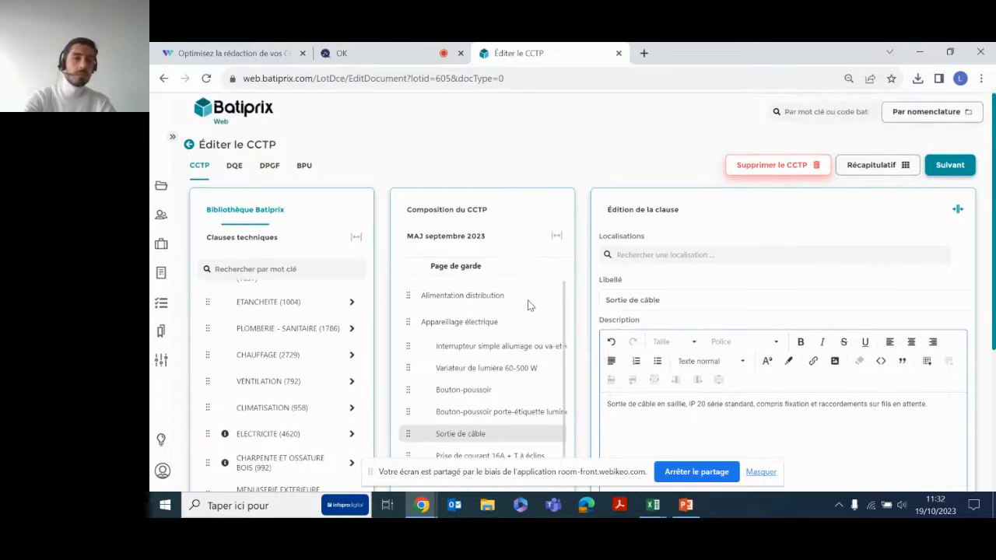
click(555, 236)
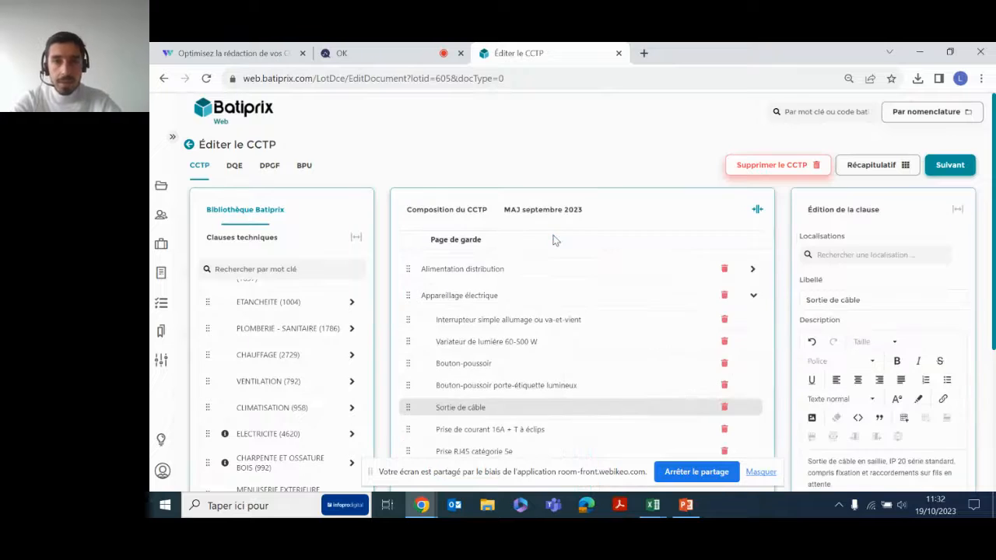
click(757, 209)
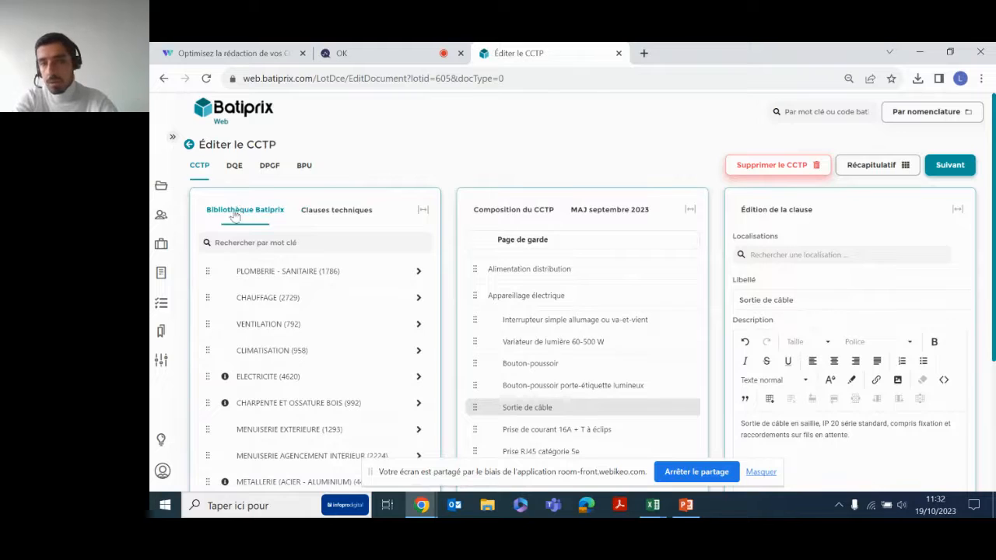
click(323, 215)
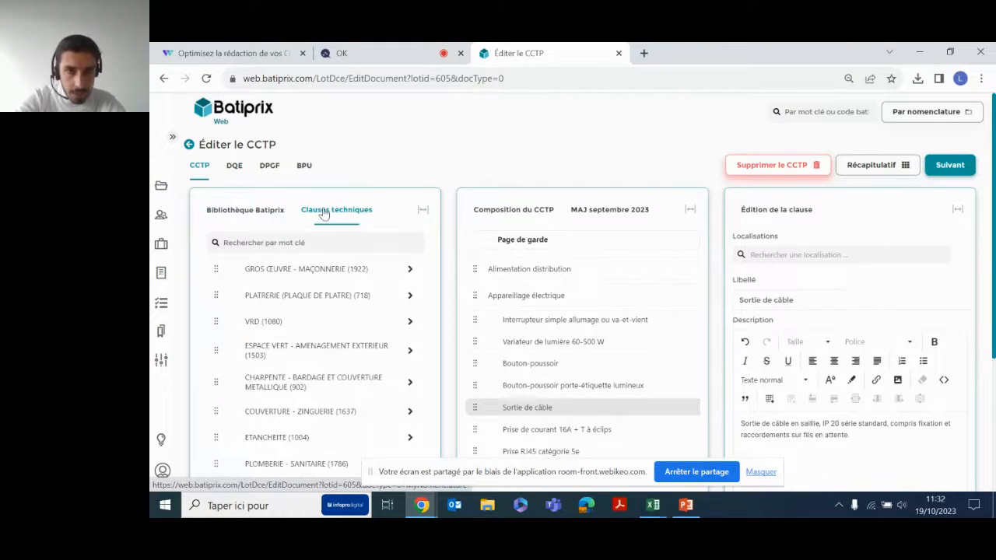
scroll(335, 374, down, 1)
scroll(335, 374, up, 1)
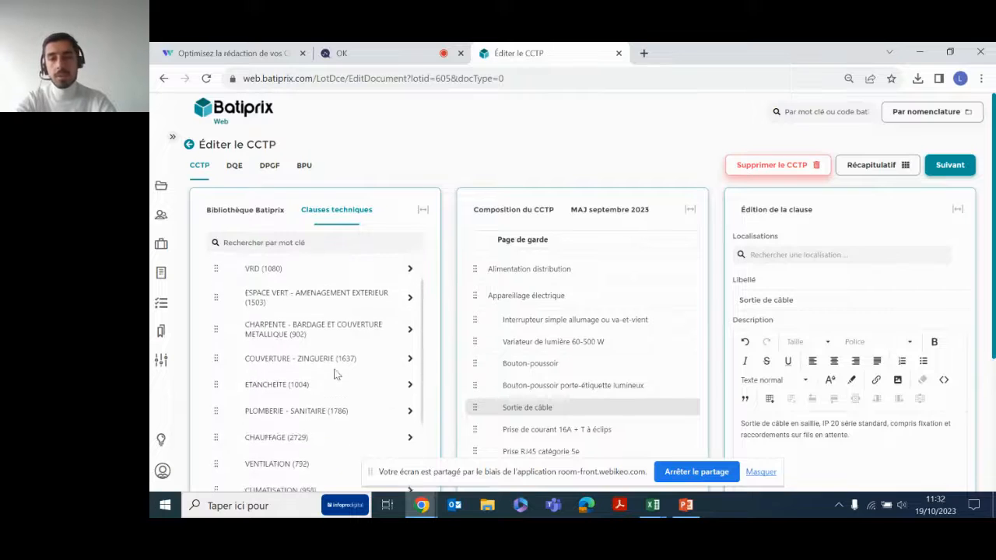
Collapse Appareillage électrique in the CCTP composition and return the columns to equal widths.
click(688, 210)
click(754, 298)
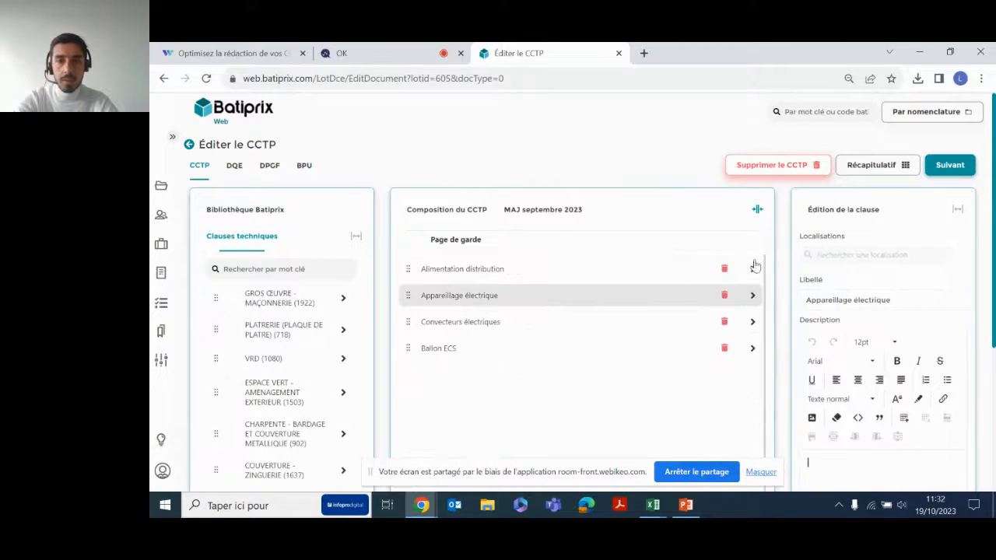
click(757, 208)
Expand ELECTRICITE in the technical clauses, its CCTP clauses for the electricity lot, and DISPOSITIONS PARTICULIERES & ETENDUE DES TRAVAUX.
scroll(319, 354, down, 5)
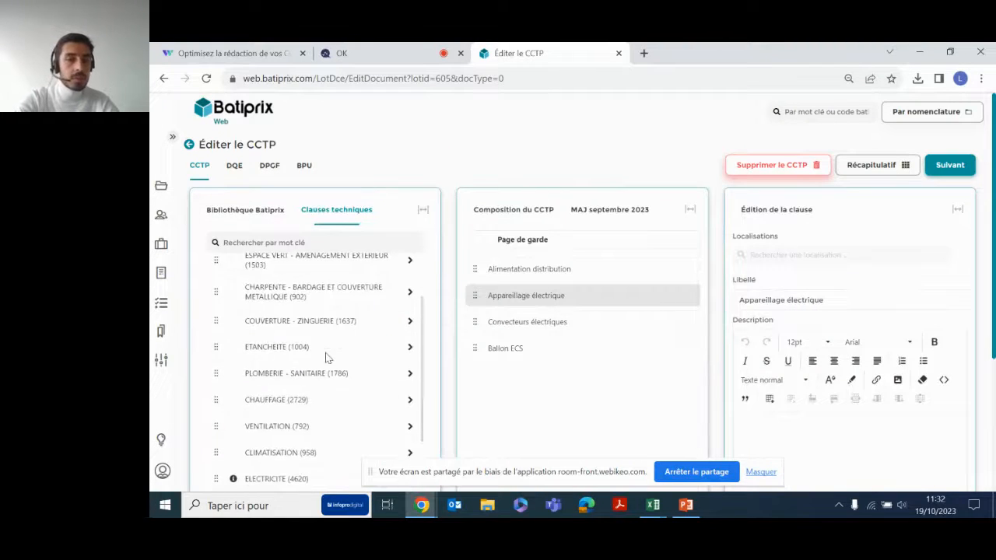
click(412, 358)
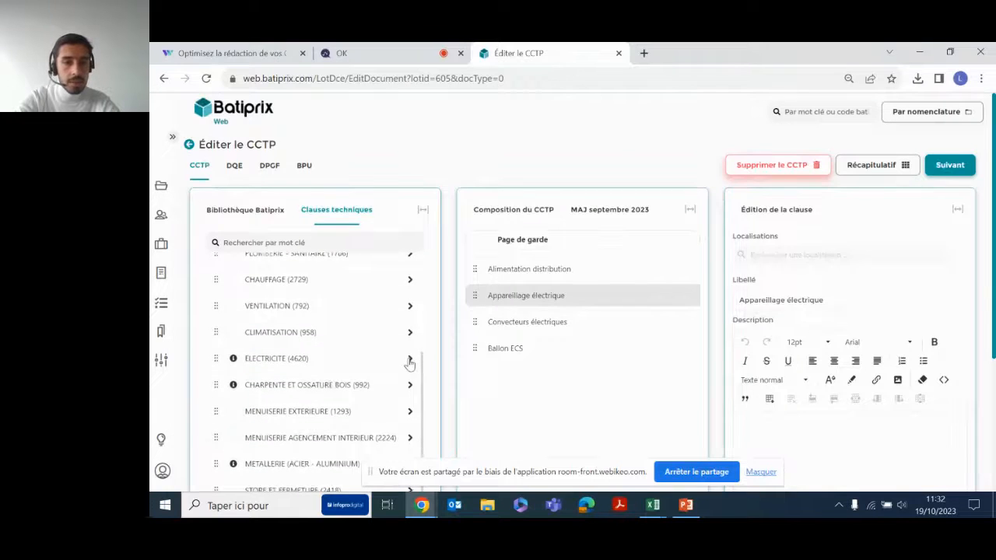
scroll(363, 395, down, 3)
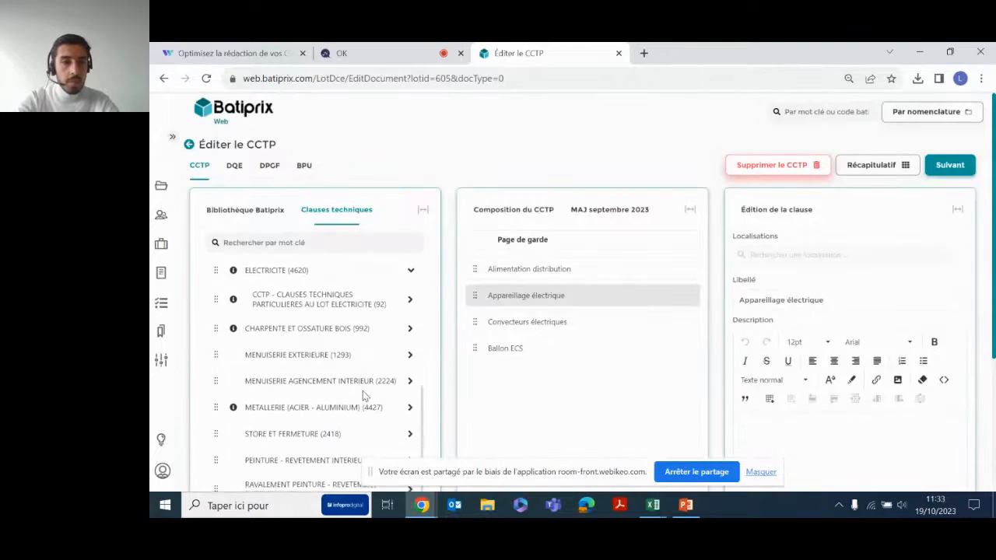
scroll(363, 390, up, 1)
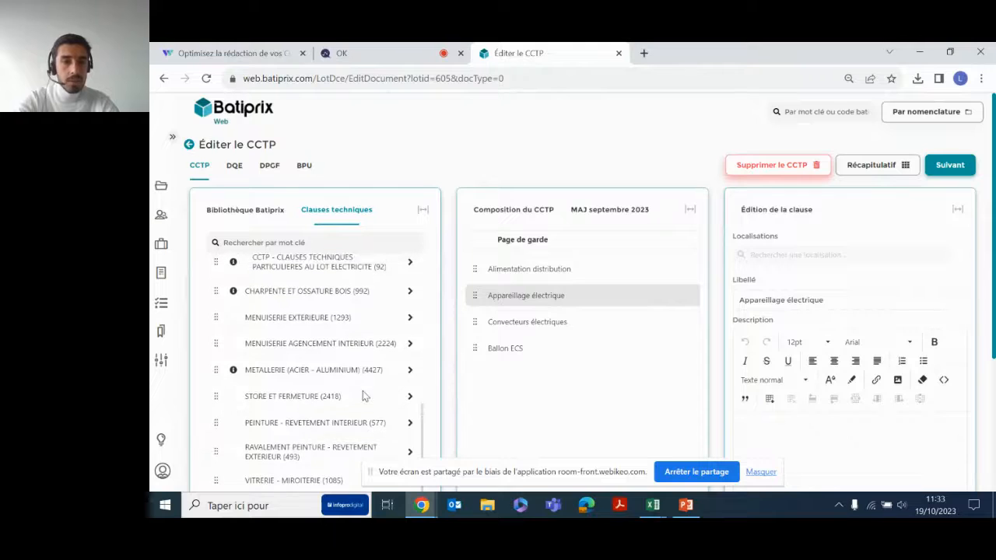
click(409, 293)
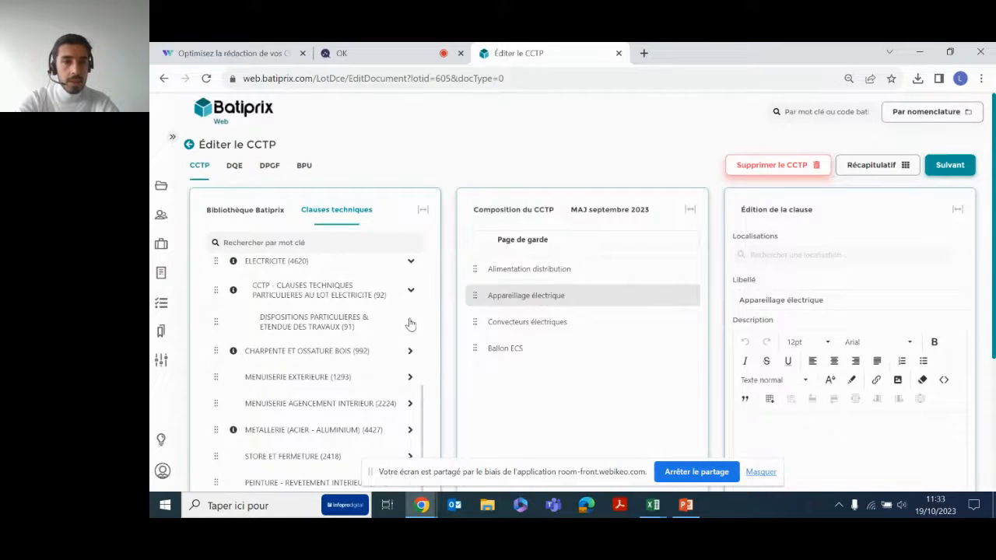
click(410, 324)
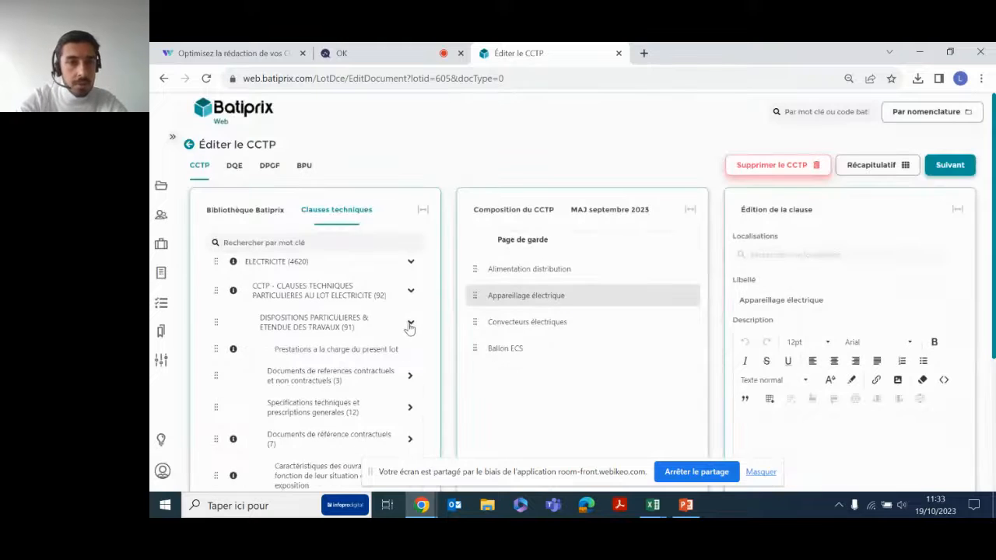
Expand Documents de référence contractuels under the electricity lot's particular provisions and bring its DTU clause into view.
scroll(356, 353, down, 1)
scroll(355, 353, down, 1)
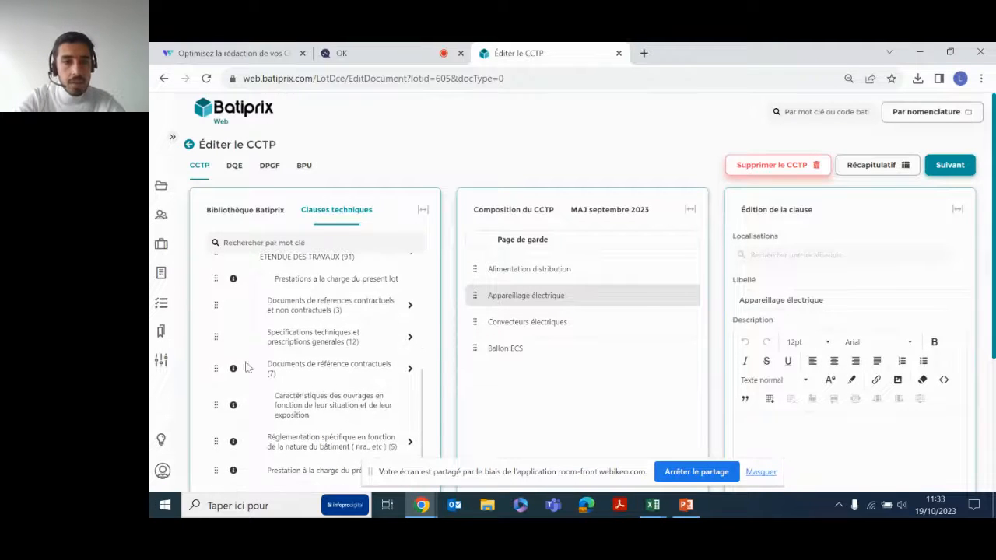
click(410, 373)
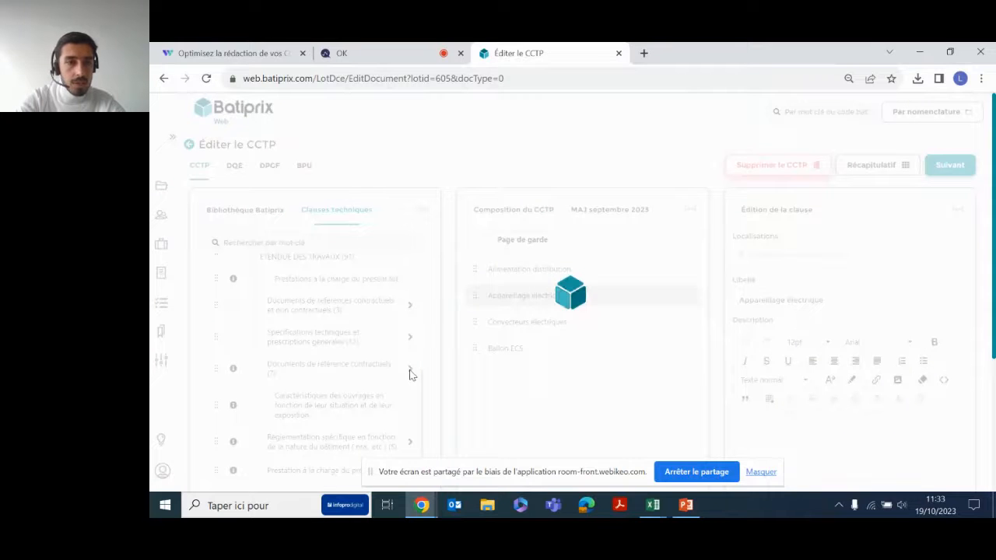
scroll(356, 400, down, 3)
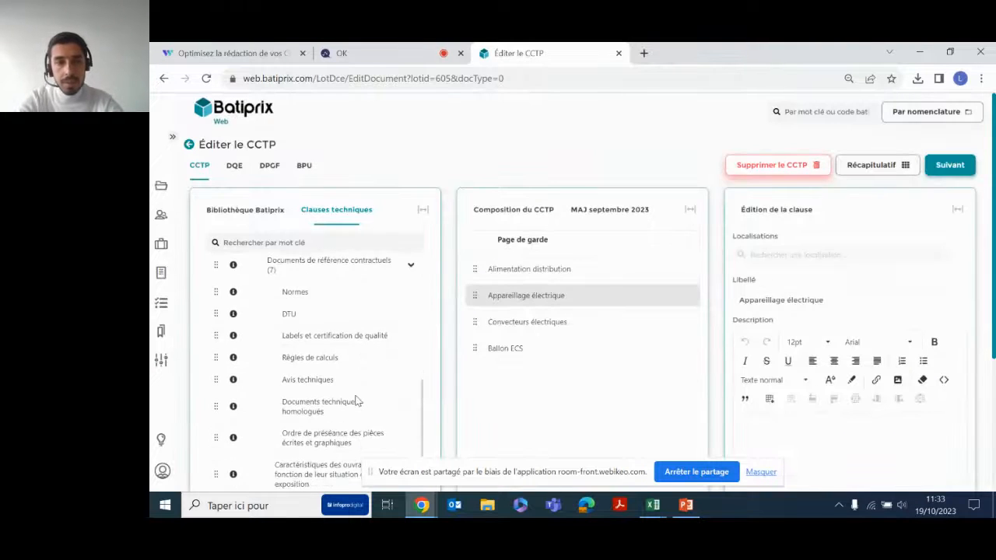
scroll(355, 400, up, 1)
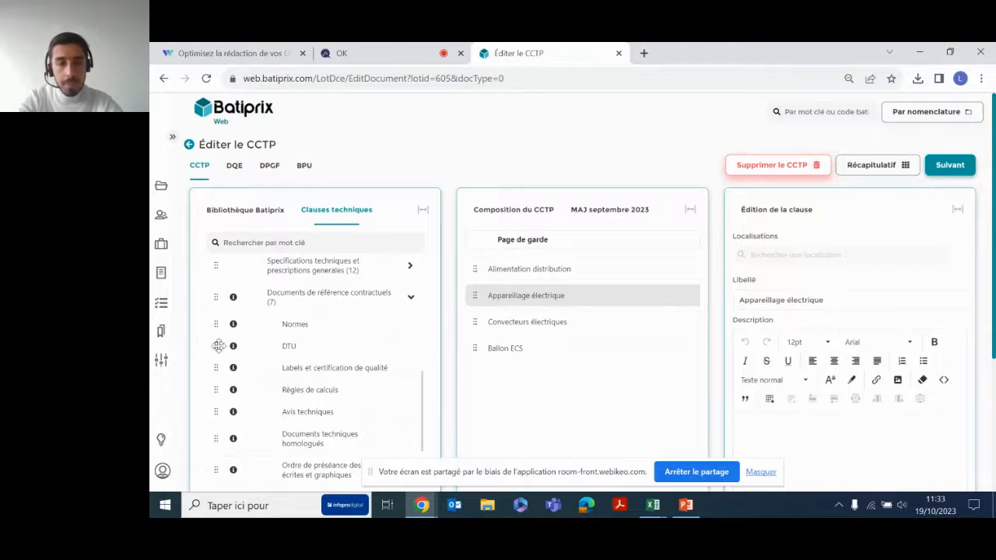
Add the DTU technical clause to the CCTP composition and place its ELECTRICITE section after Ballon ECS.
drag(215, 345, 492, 383)
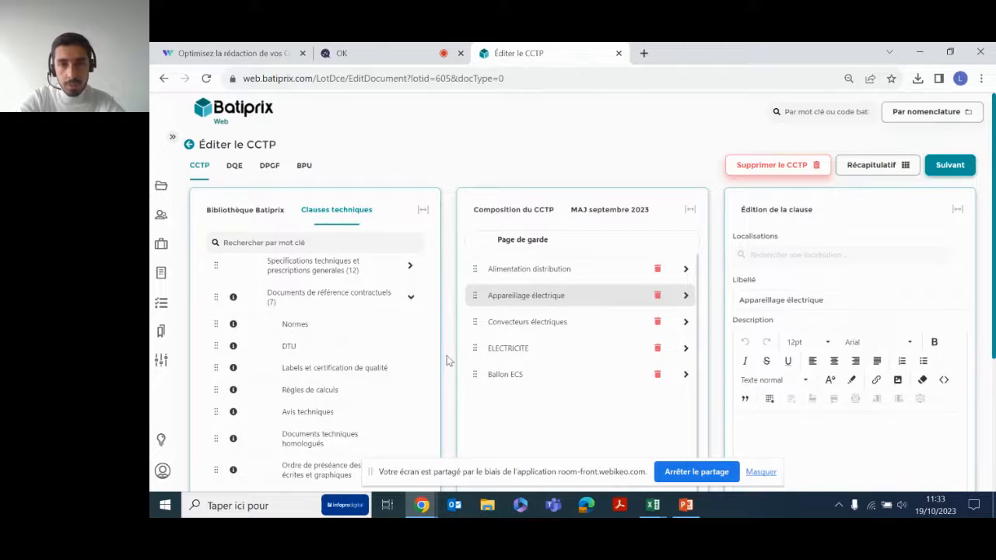
drag(474, 347, 477, 402)
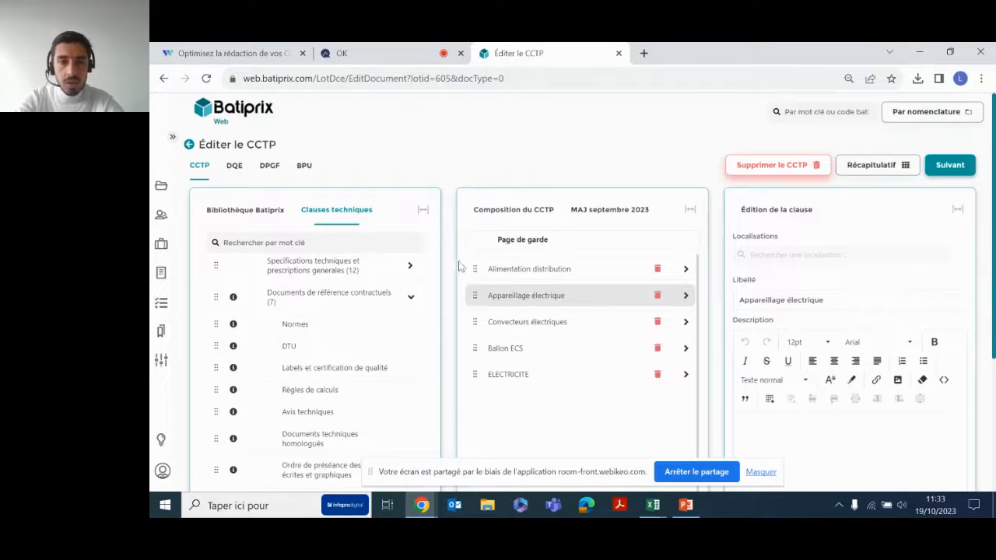
Widen the composition column, expand the ELECTRICITE section down to Documents de référence contractuels and open its DTU clause.
click(689, 211)
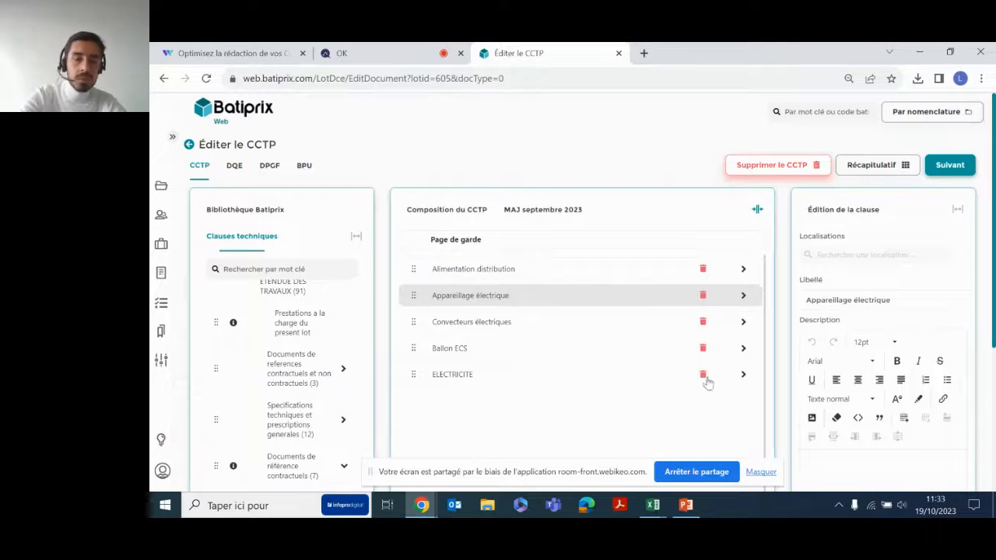
click(744, 376)
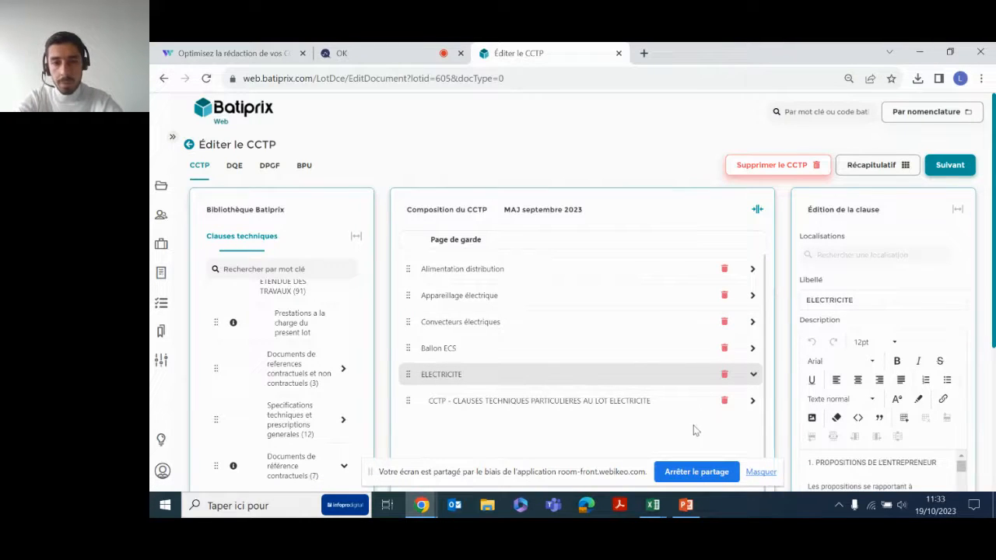
click(753, 401)
click(754, 428)
scroll(524, 418, down, 1)
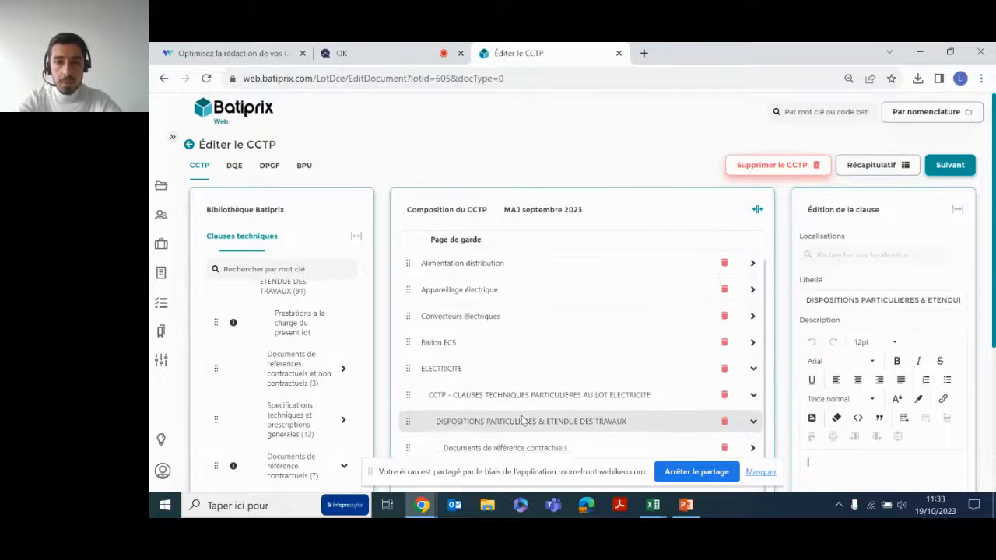
click(750, 419)
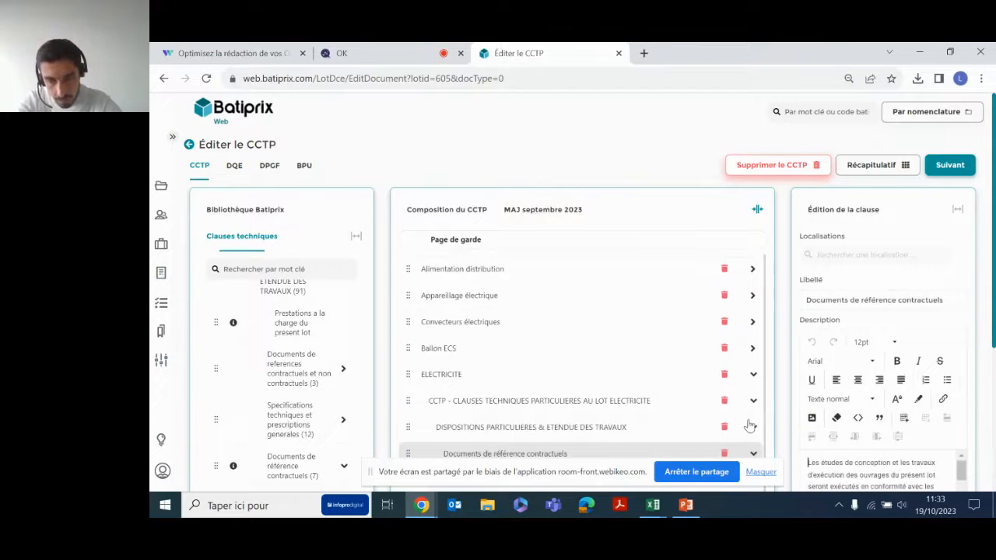
scroll(470, 459, down, 1)
click(465, 435)
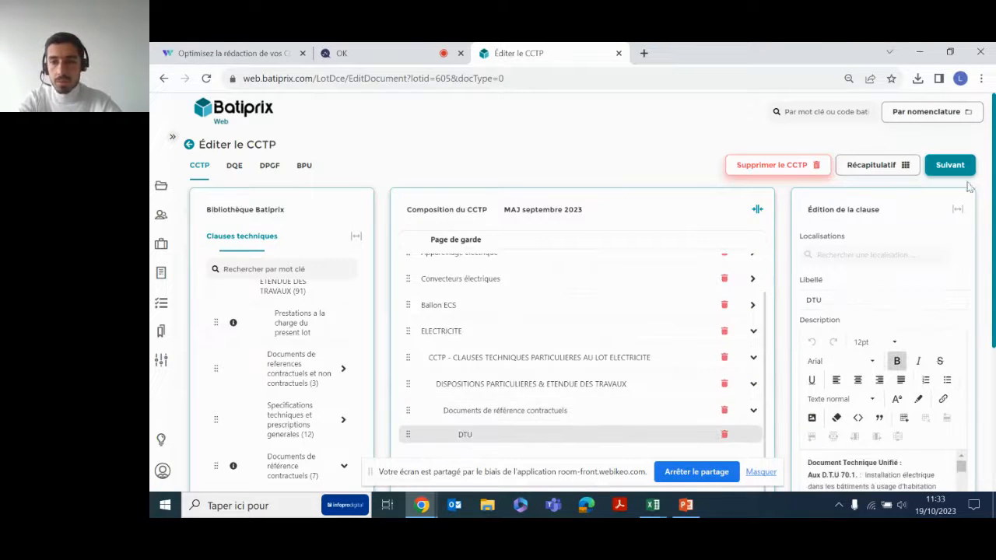
Widen the clause editor and read through the DTU clause's description of applicable decrees, standards and guides.
click(957, 209)
scroll(759, 412, down, 5)
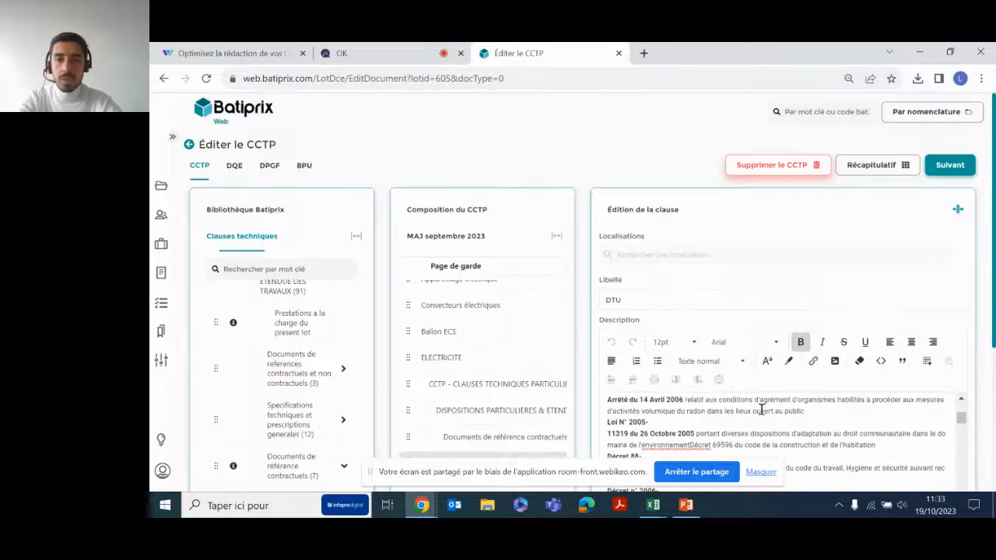
scroll(845, 430, down, 3)
scroll(845, 430, up, 5)
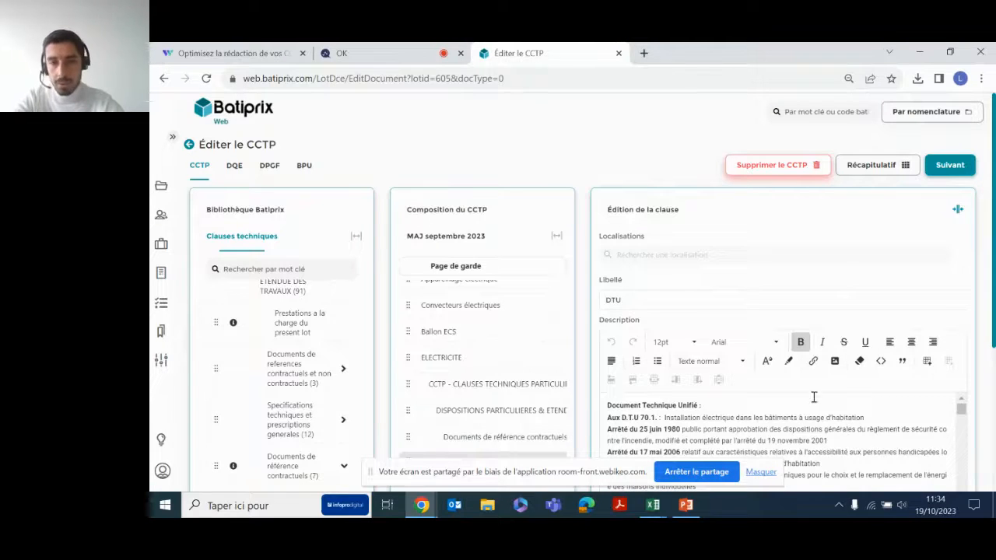
scroll(819, 433, down, 5)
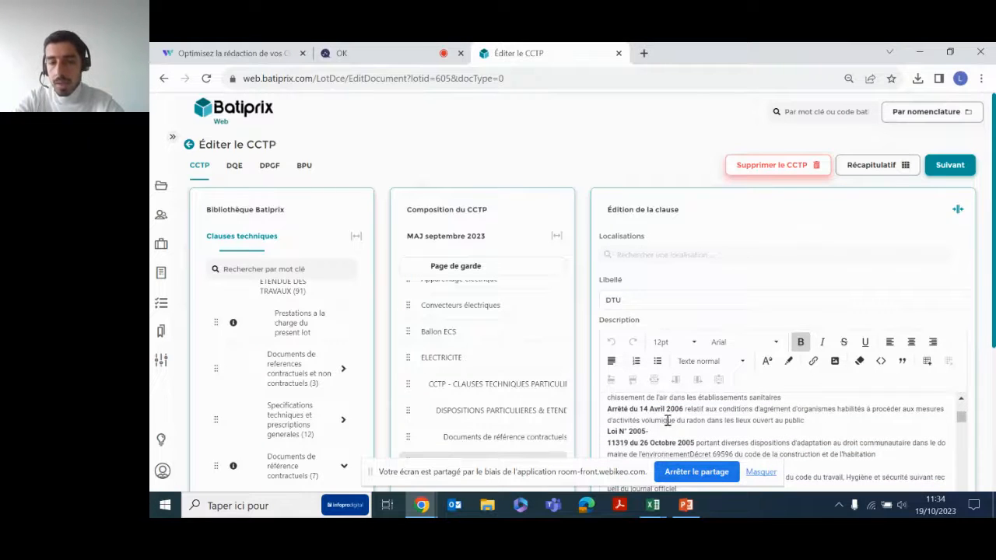
scroll(669, 420, down, 2)
scroll(669, 420, down, 5)
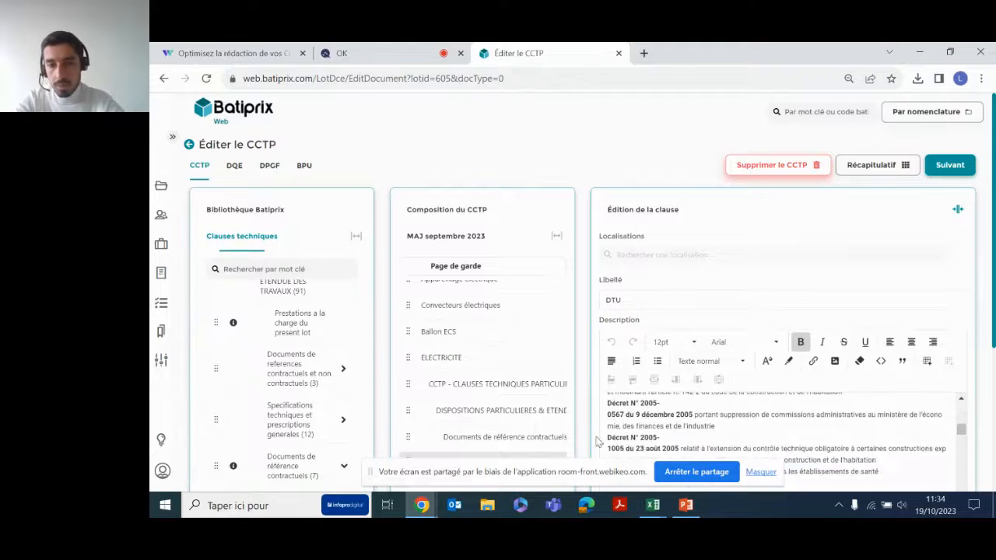
scroll(633, 425, down, 8)
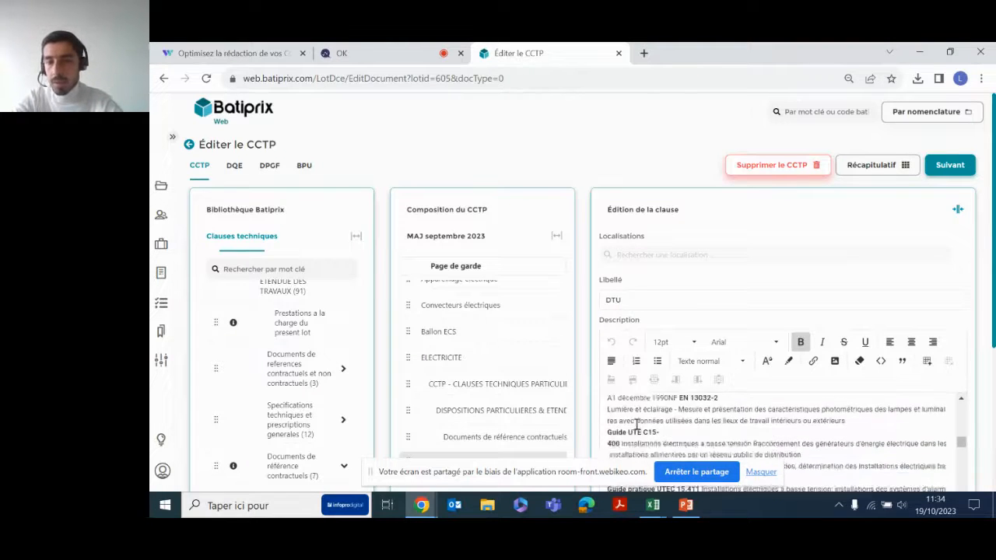
scroll(636, 425, up, 6)
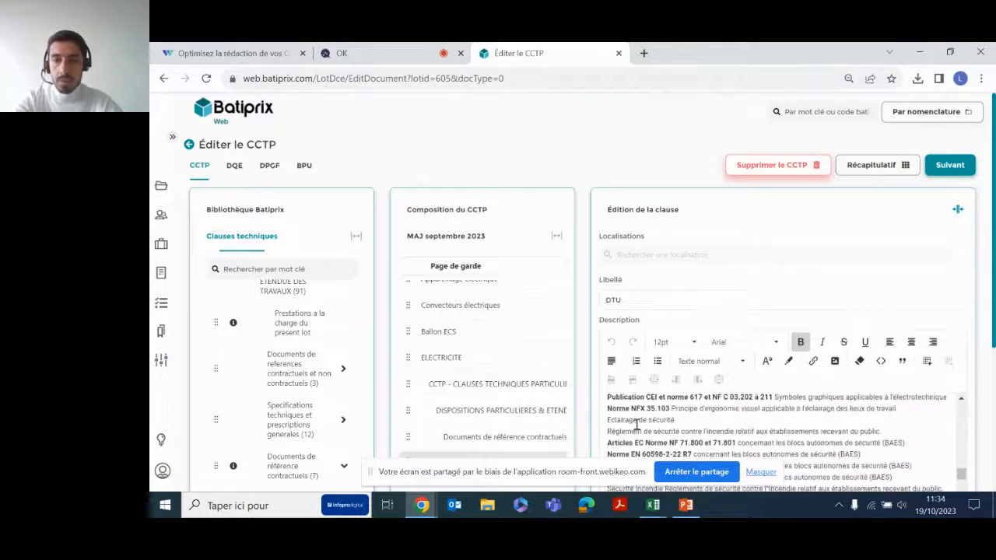
scroll(636, 424, up, 3)
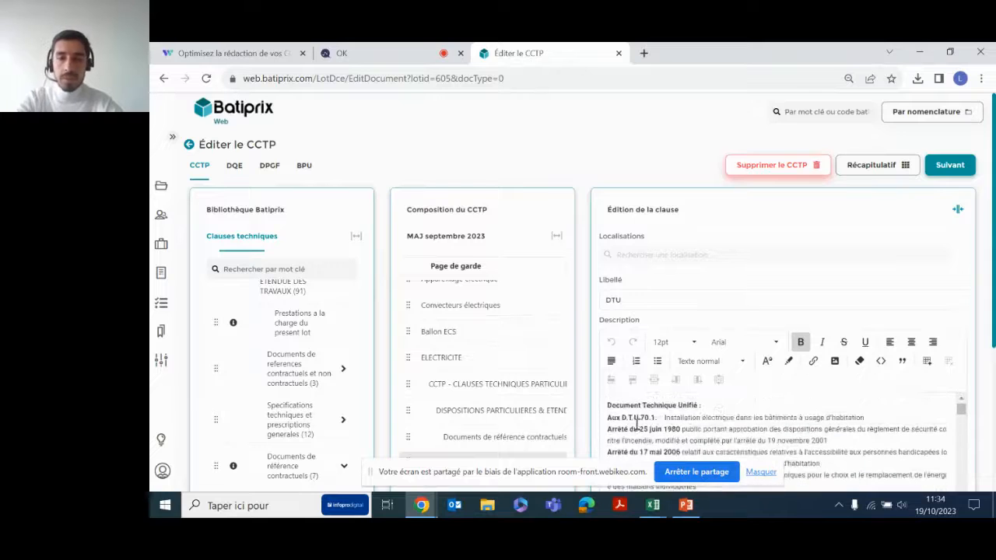
Restore the equal-width columns and return to the beginning of the Clauses techniques list.
click(958, 209)
scroll(355, 301, up, 3)
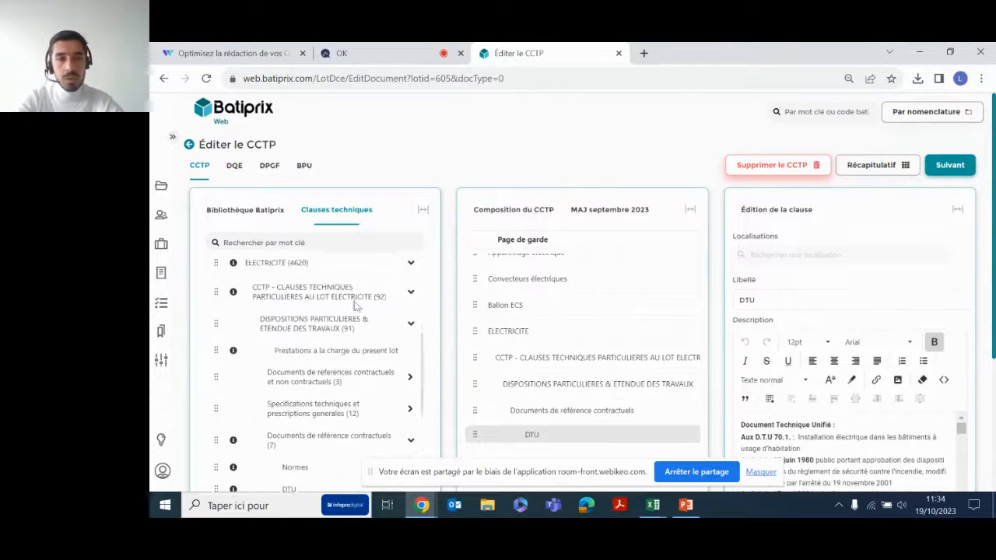
scroll(393, 263, up, 5)
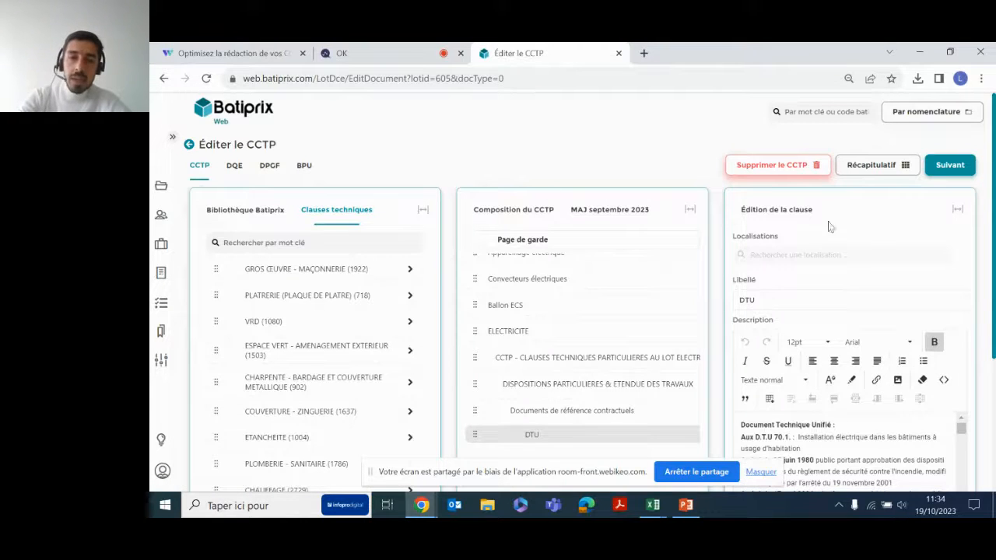
Open the lot's global overview and examine which items are included in the CCTP, DQE, DPGF and BPU.
click(887, 165)
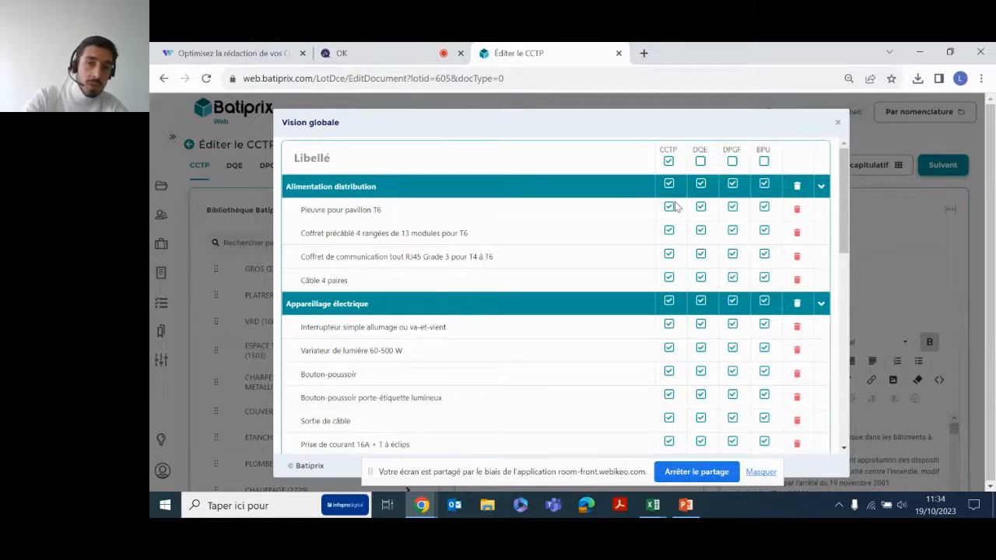
scroll(675, 206, down, 10)
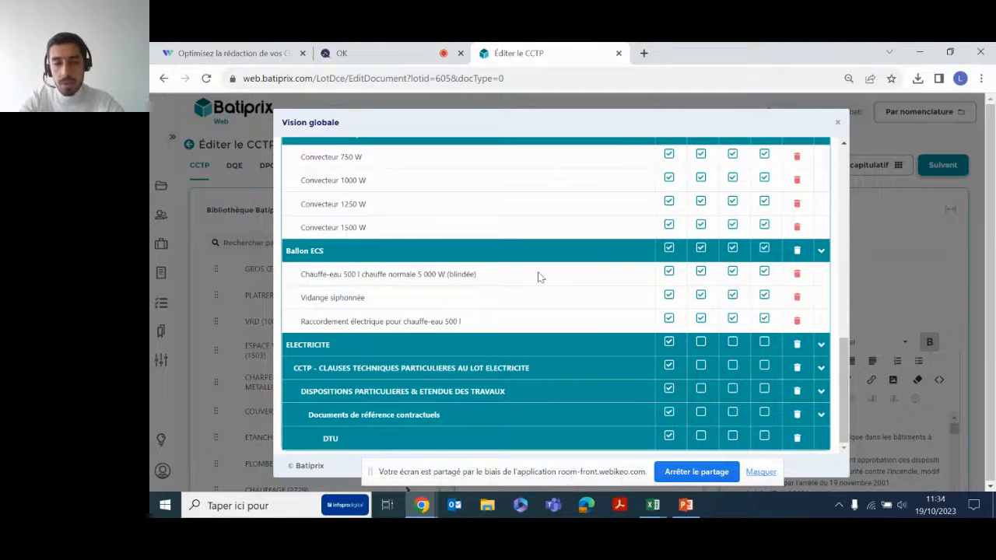
scroll(539, 277, up, 10)
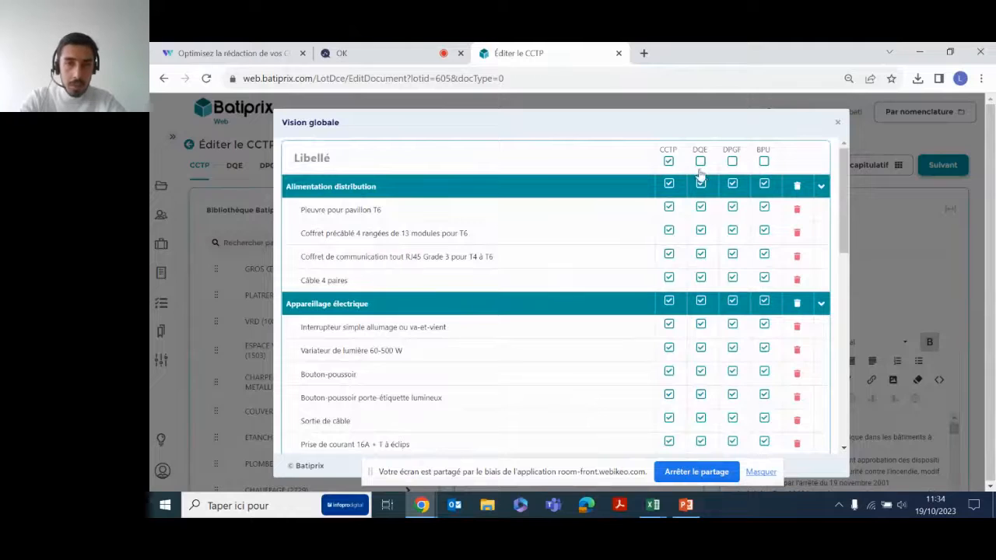
Try including the ELECTRICITE technical clauses in the DQE, DPGF and BPU, and exclude them from all three again.
scroll(657, 243, down, 10)
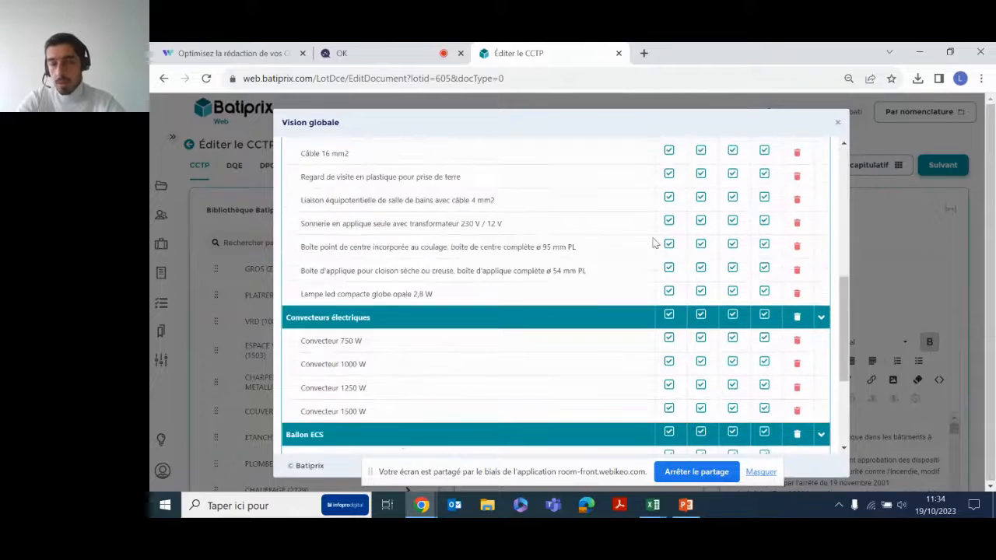
click(732, 341)
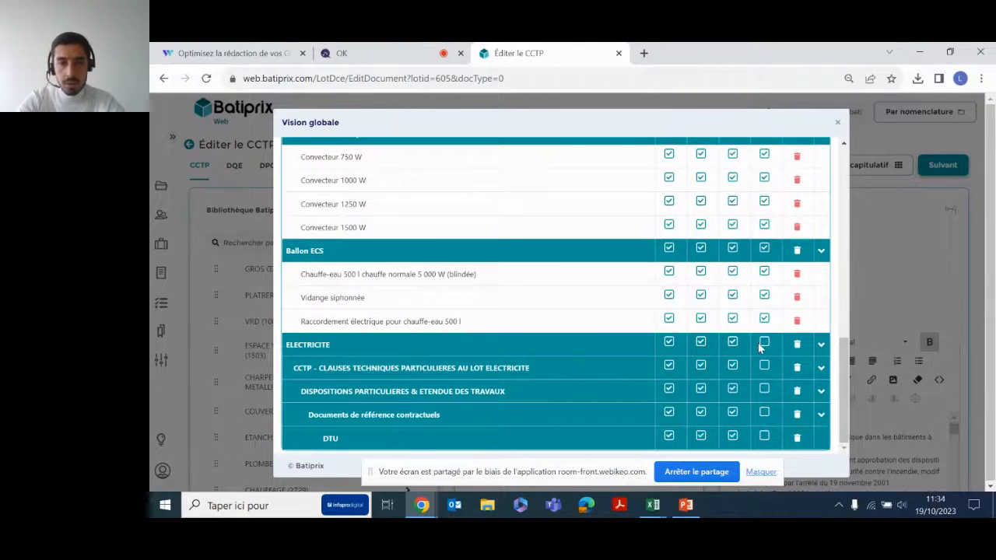
click(764, 341)
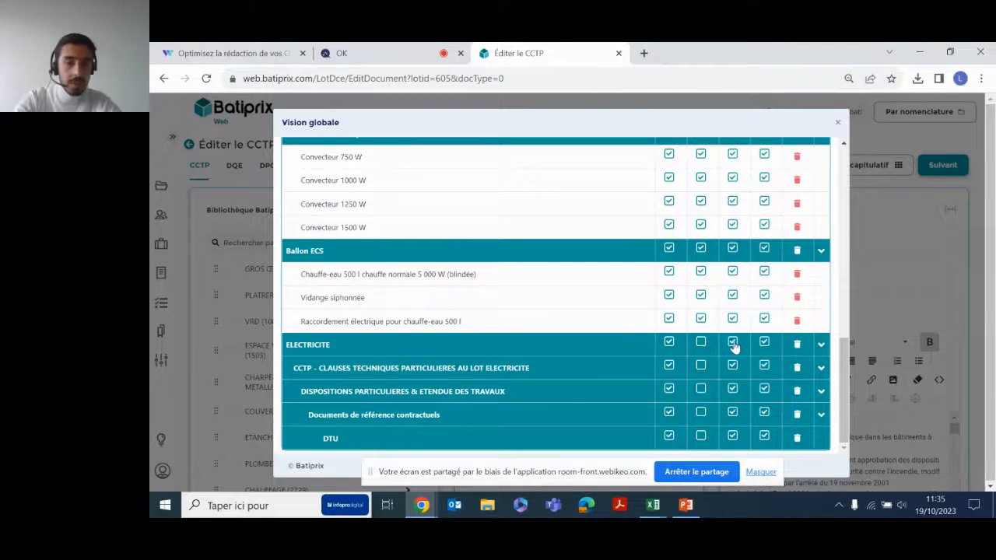
click(763, 343)
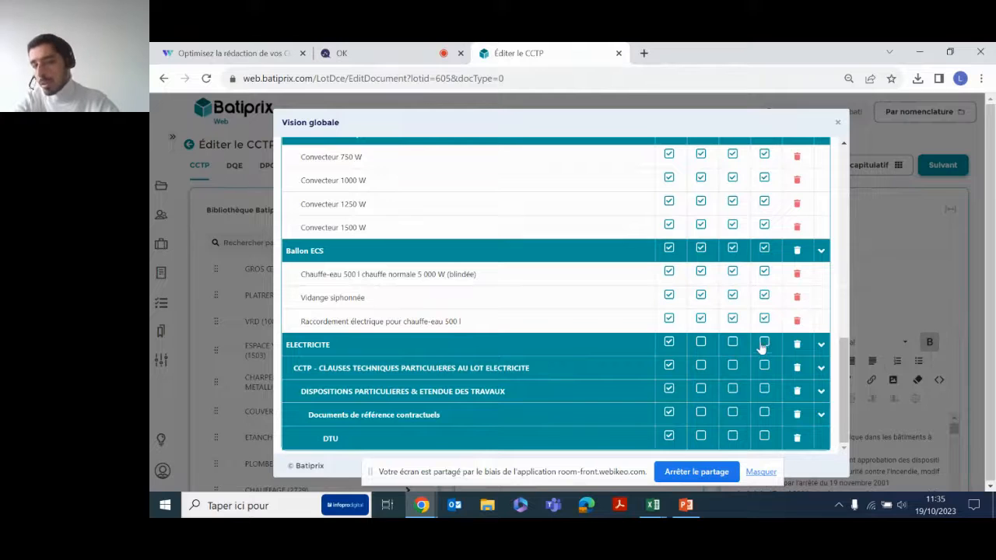
Check the document assignments of the work items and technical clauses in the global overview and close it.
scroll(723, 254, up, 5)
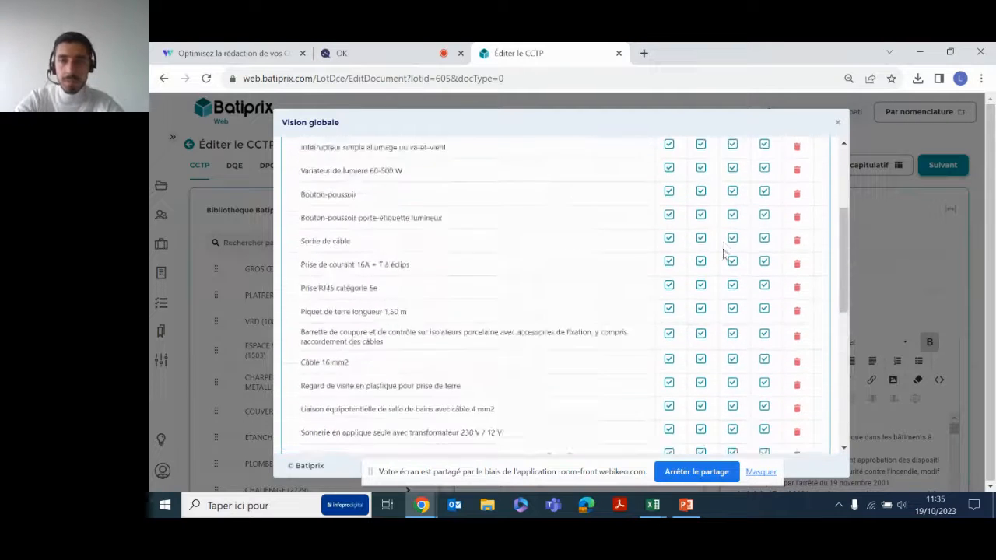
scroll(724, 254, up, 3)
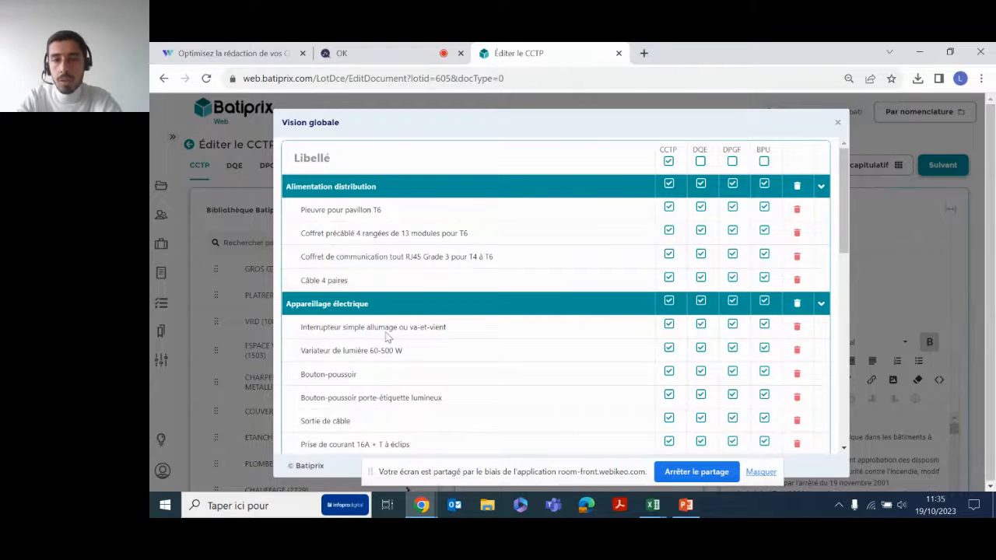
scroll(633, 327, down, 15)
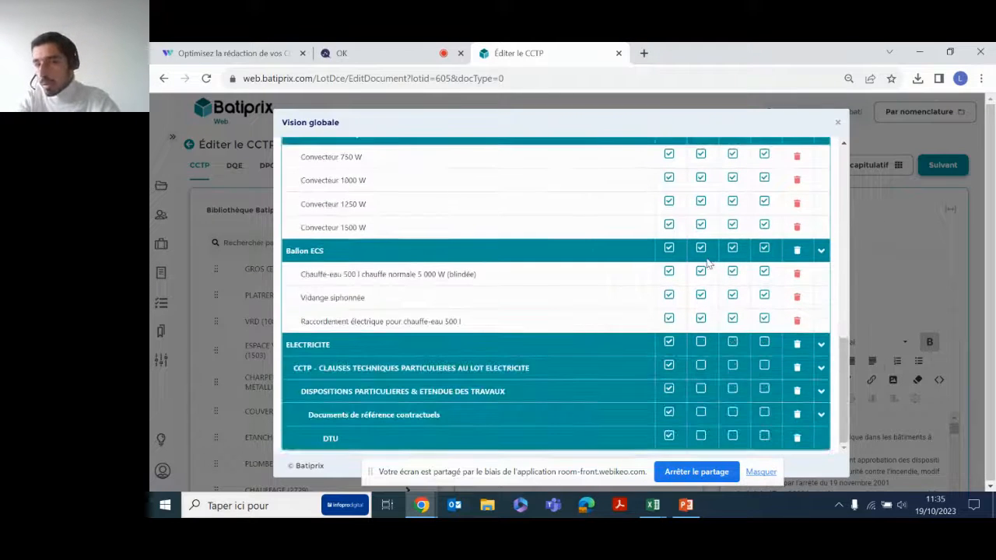
scroll(707, 263, up, 15)
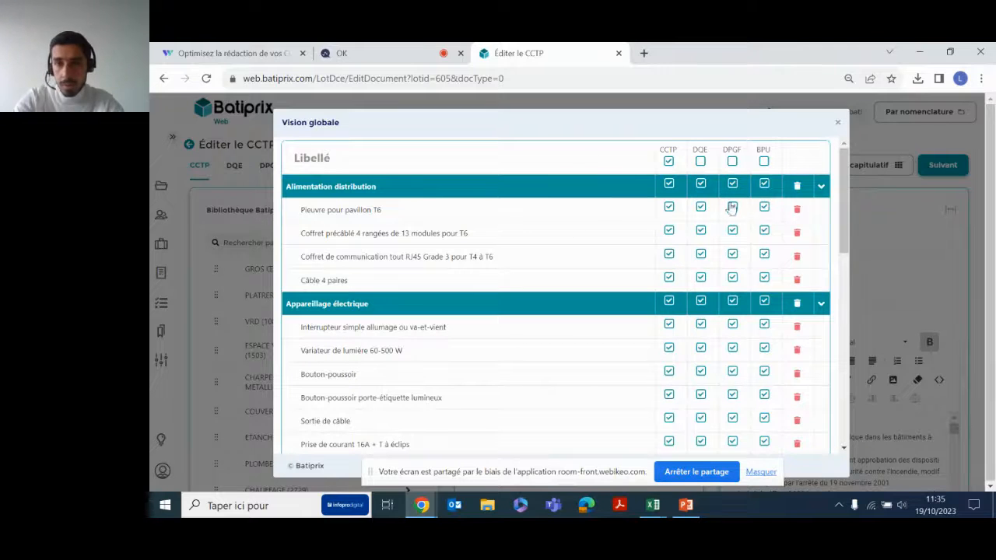
click(837, 122)
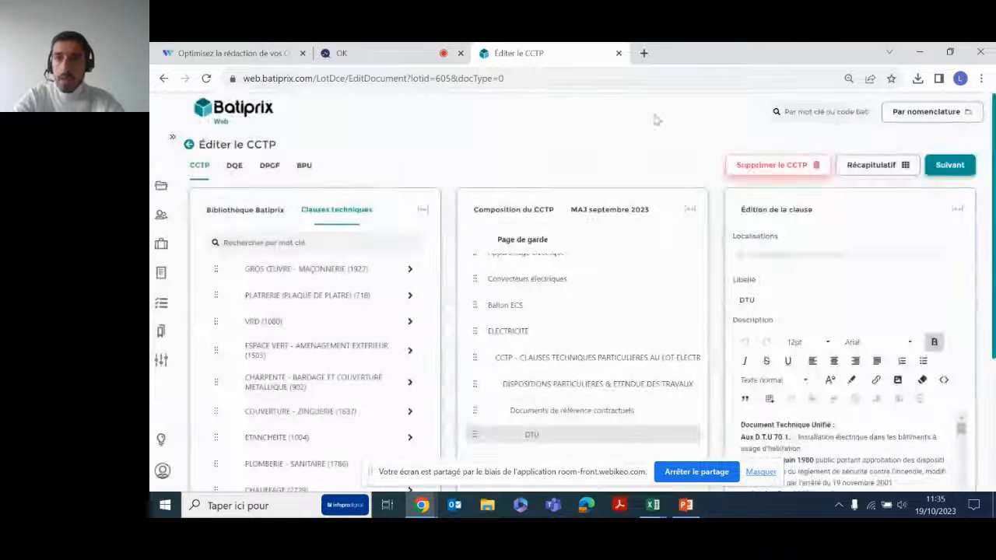
Proceed to the CCTP revision page and look through the document from the cover page to Convecteurs électriques.
click(943, 168)
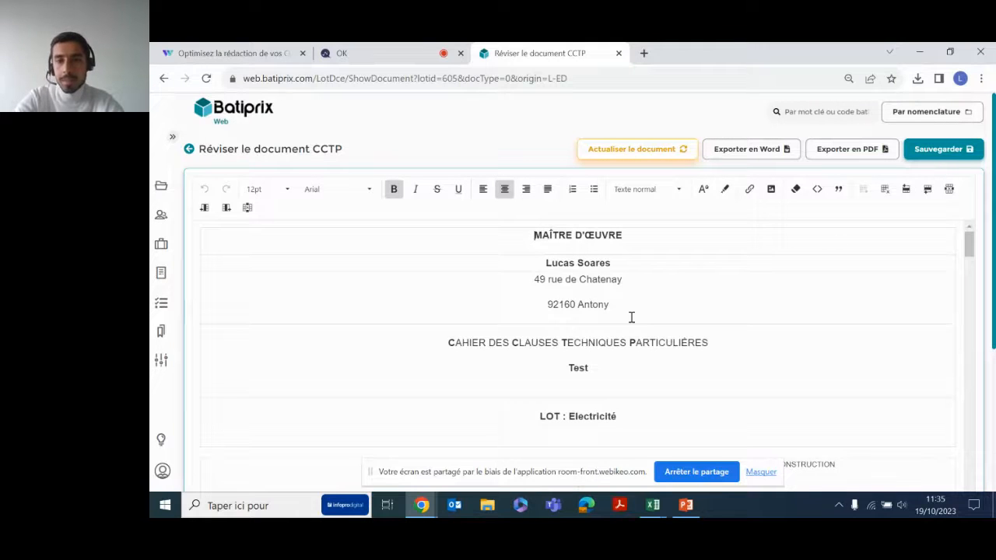
scroll(653, 366, down, 4)
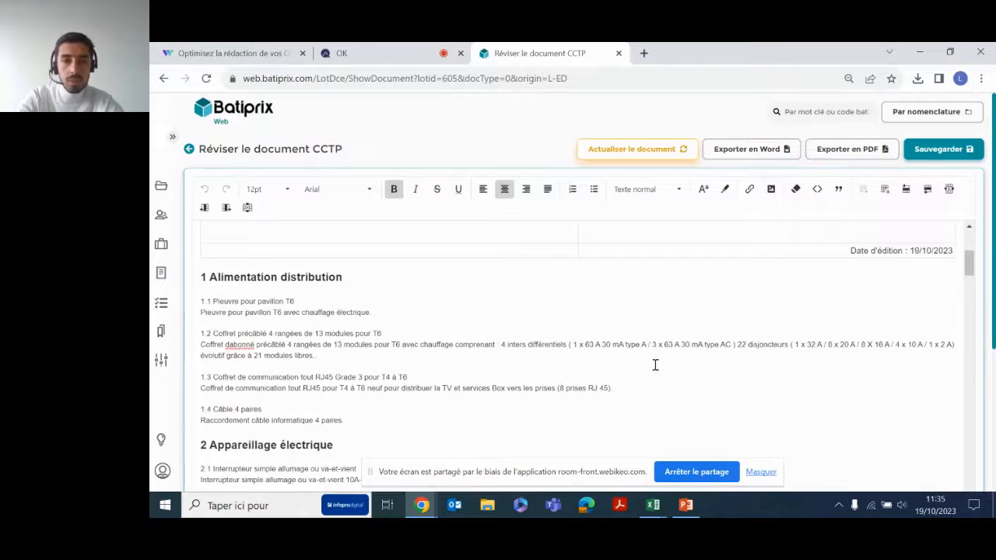
scroll(655, 365, down, 10)
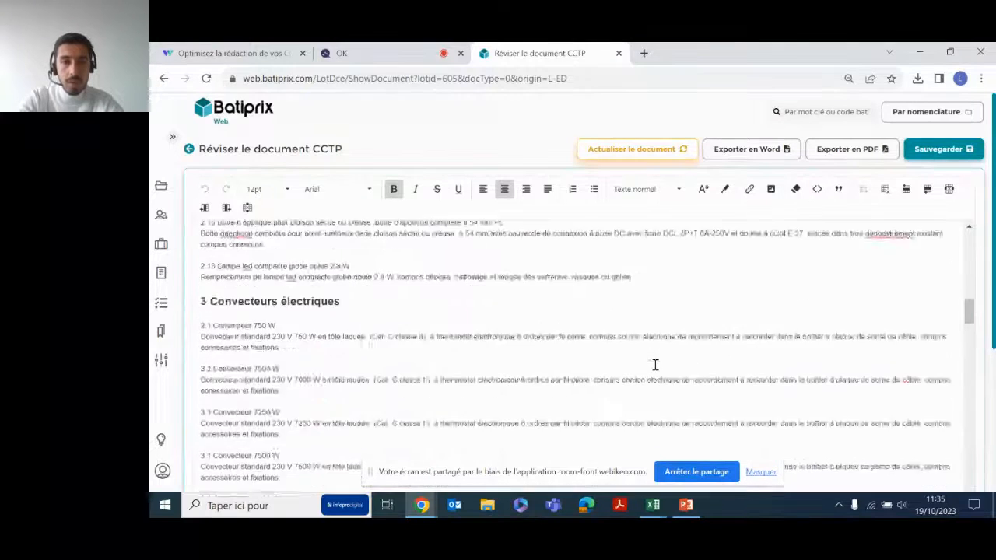
Try adding a line of filler text below 4.3 Raccordement électrique pour chauffe-eau 500 l and delete that text.
scroll(655, 364, down, 5)
click(420, 363)
key(Return)
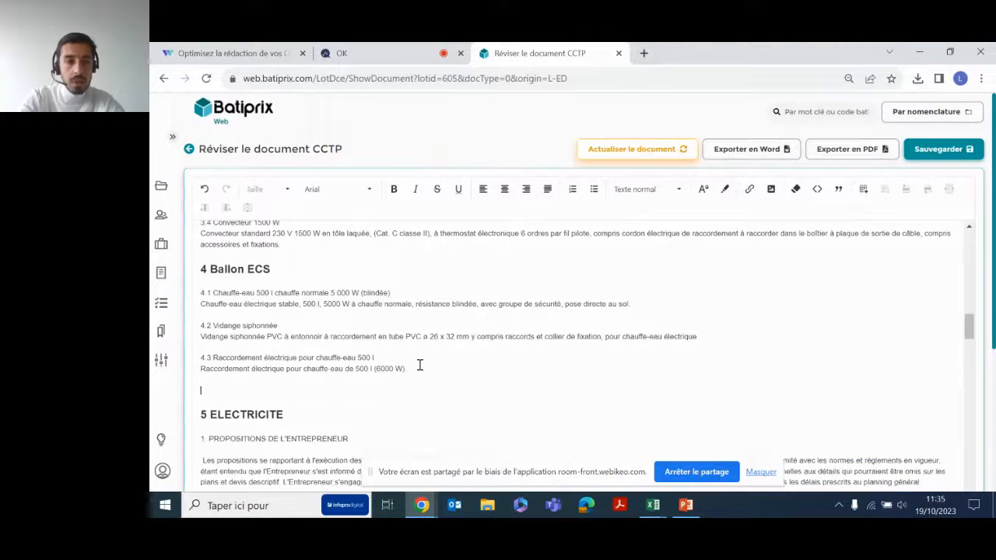
text(nvjcnvjdbvjs kvcskv jsv js)
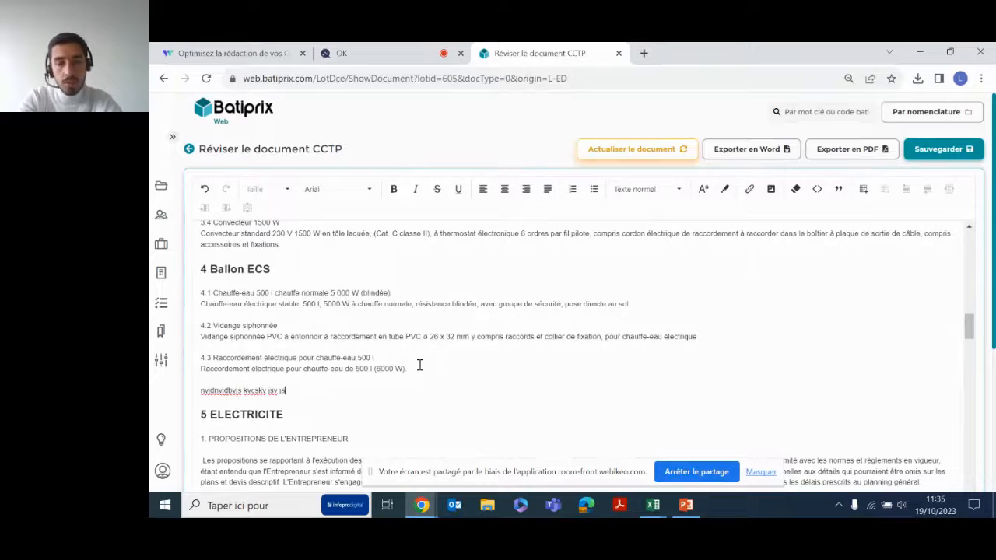
key(BackSpace)
key(BackSpace)
key(BackSpace)
key(BackSpace)
key(BackSpace)
key(BackSpace)
key(BackSpace)
key(BackSpace)
key(BackSpace)
key(BackSpace)
key(BackSpace)
key(BackSpace)
key(BackSpace)
key(BackSpace)
key(BackSpace)
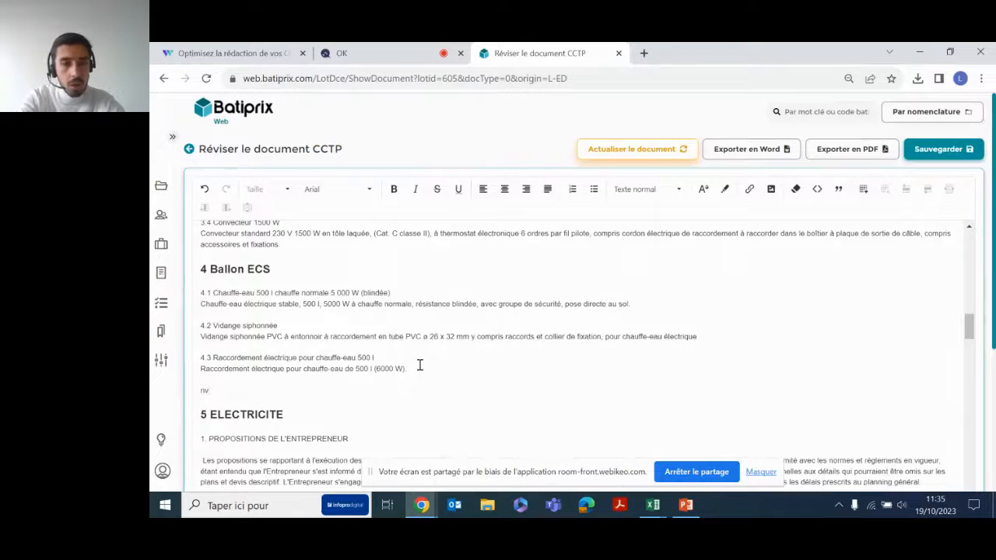
key(BackSpace)
key(BackSpace)
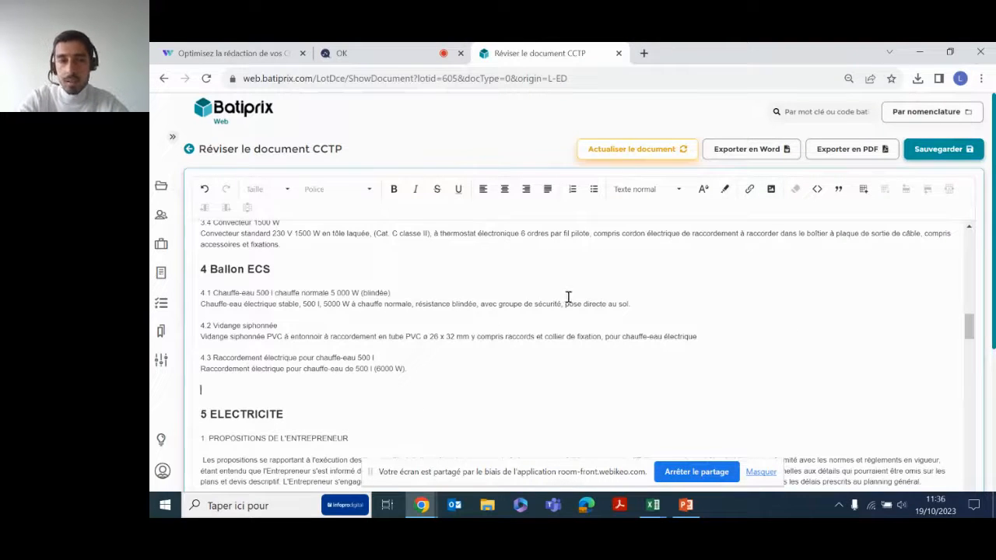
Export the CCTP to Word, open the exported Electricité_CCTP file and enable editing.
click(609, 152)
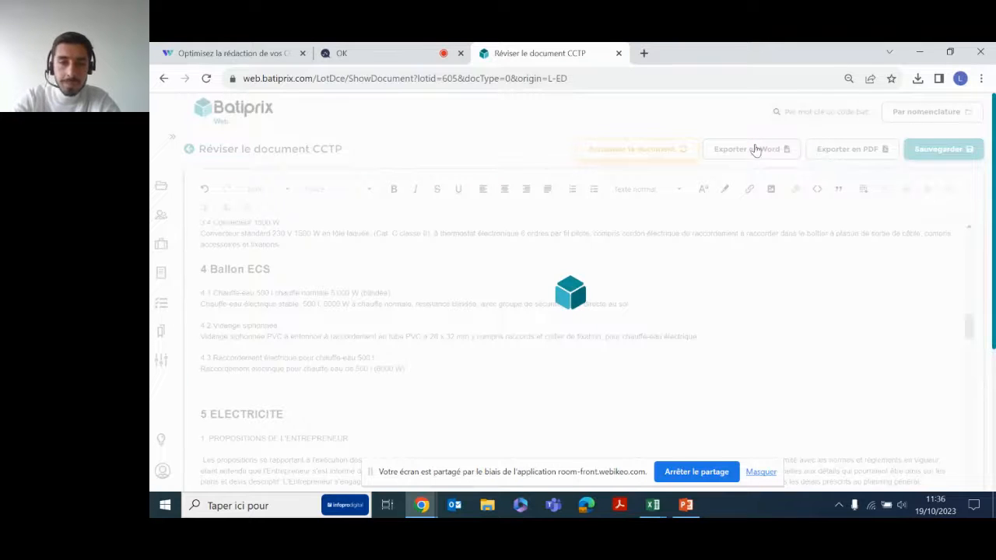
click(841, 102)
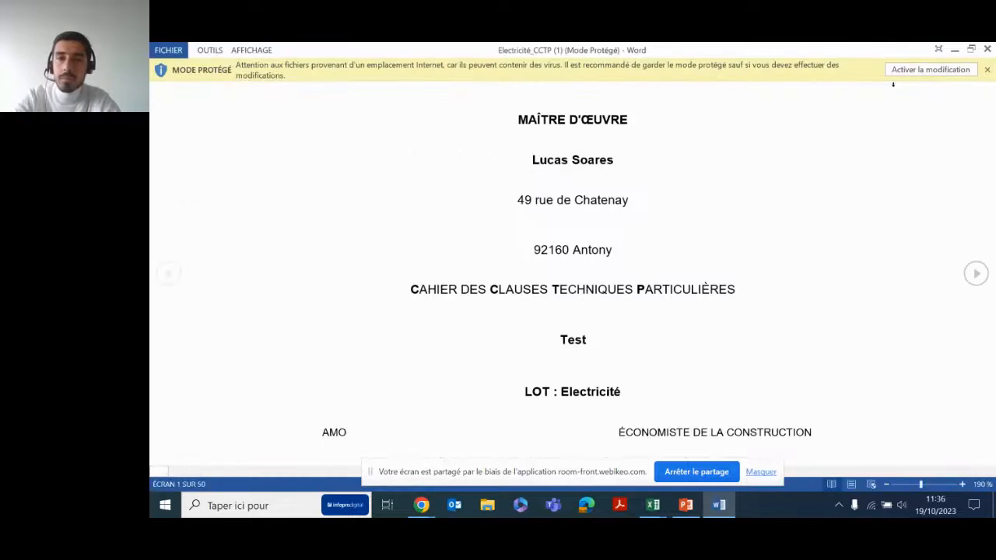
click(909, 72)
Look through the exported Word document from the cover page to the Ballon ECS and ELECTRICITE sections.
scroll(658, 316, down, 15)
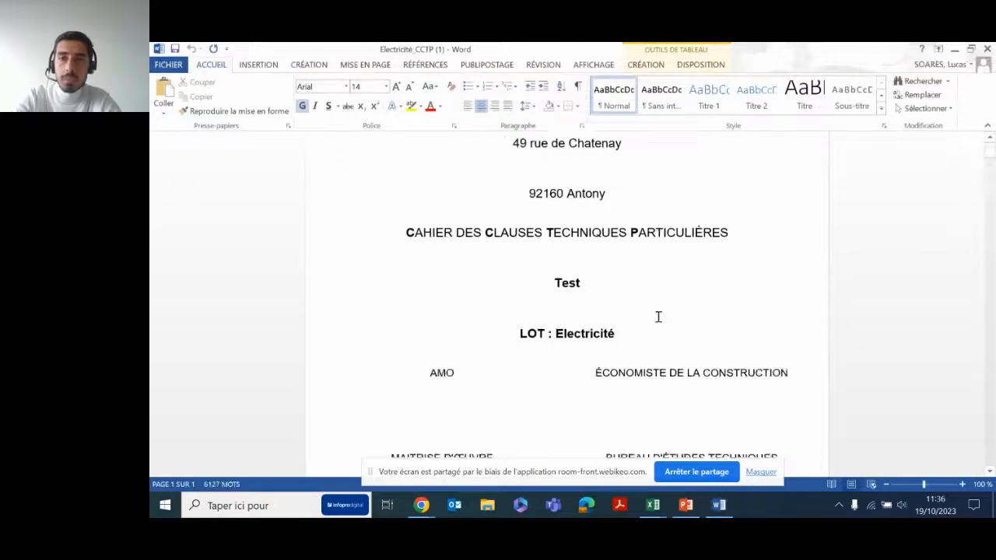
scroll(658, 316, down, 20)
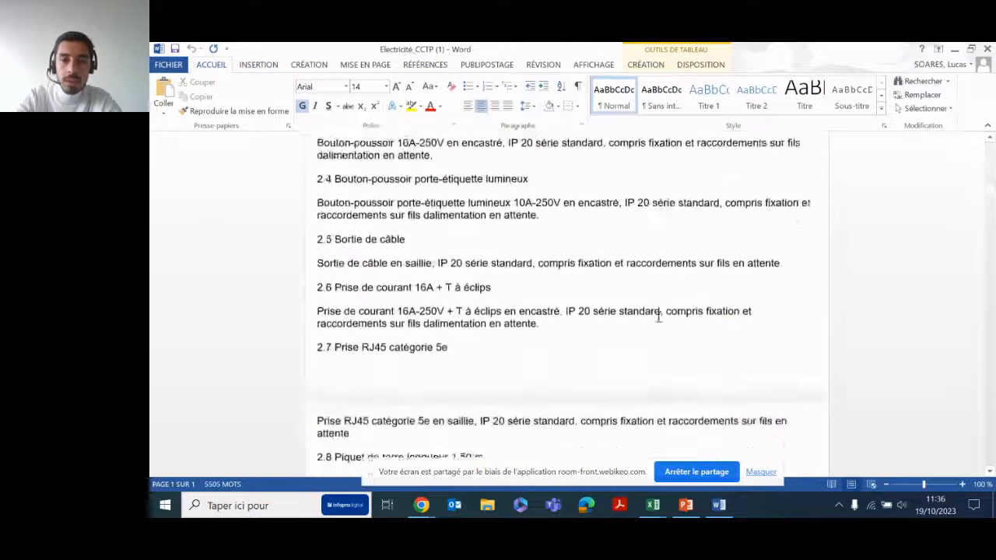
scroll(658, 316, down, 20)
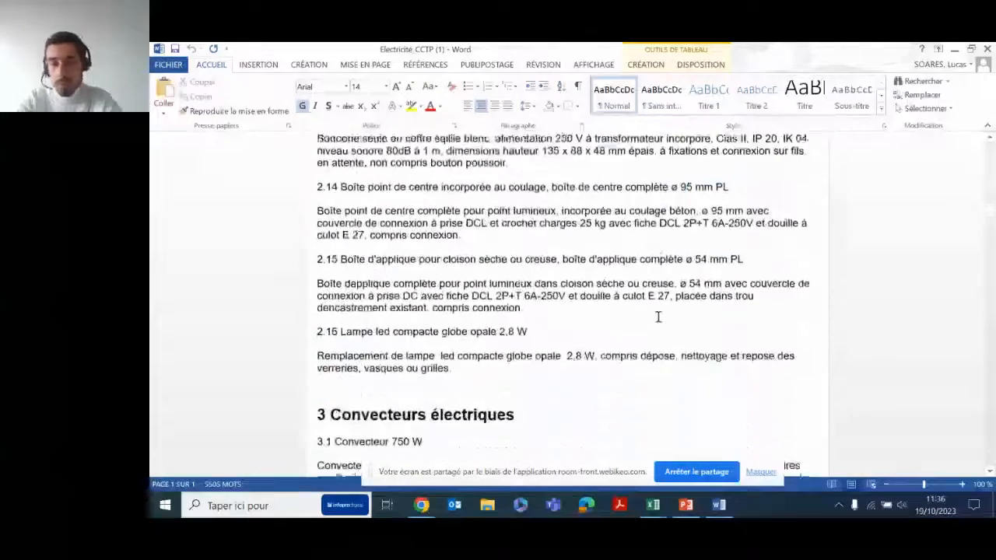
scroll(659, 316, down, 8)
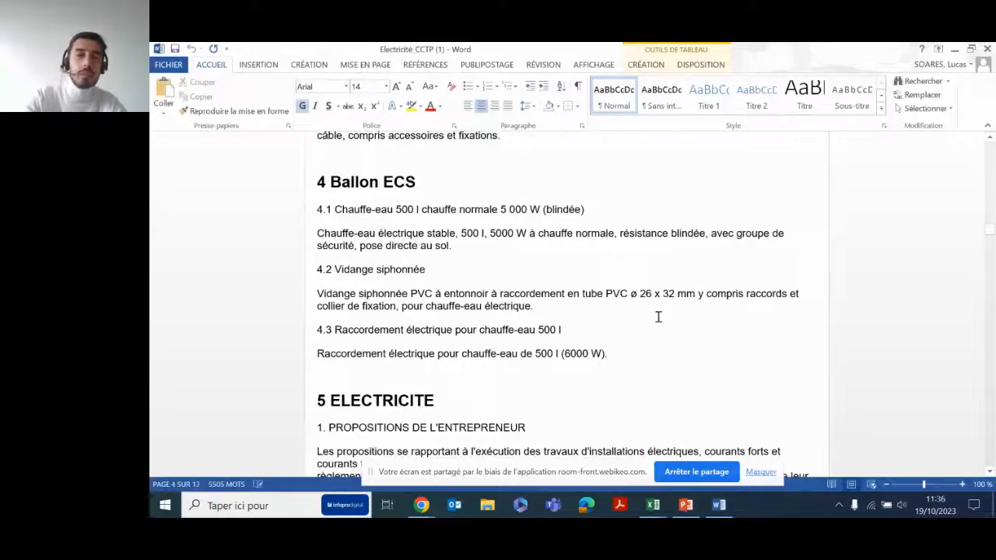
scroll(658, 317, up, 2)
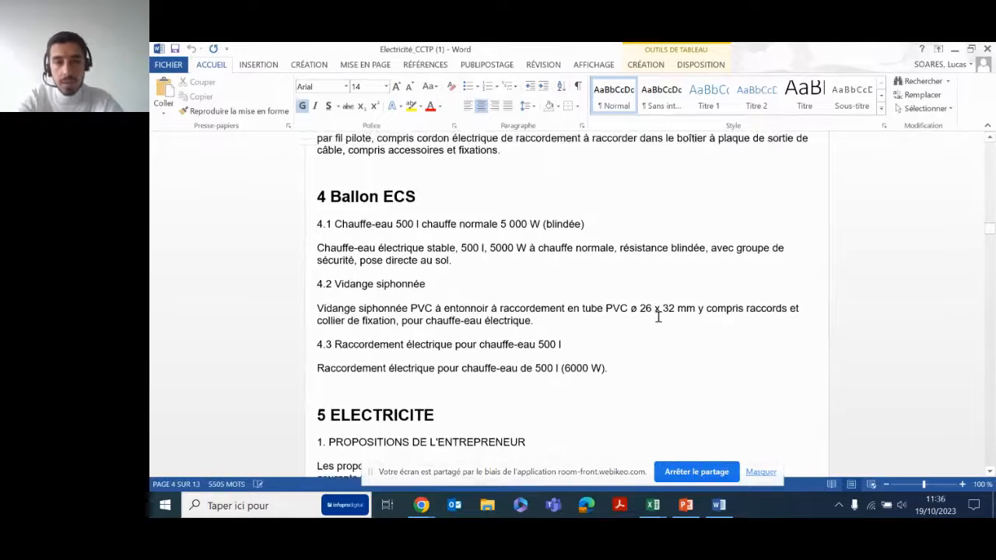
scroll(659, 317, down, 5)
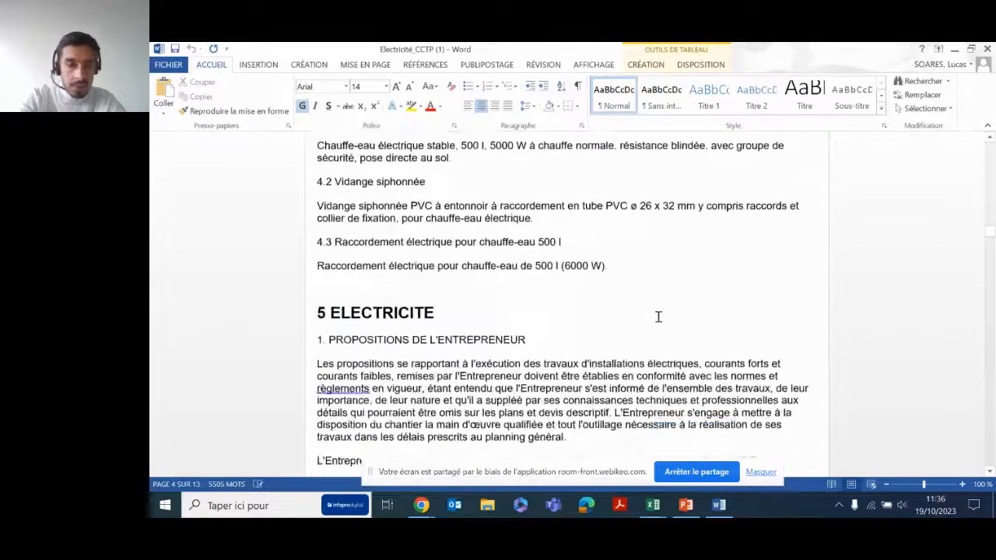
scroll(658, 316, up, 2)
scroll(659, 316, up, 2)
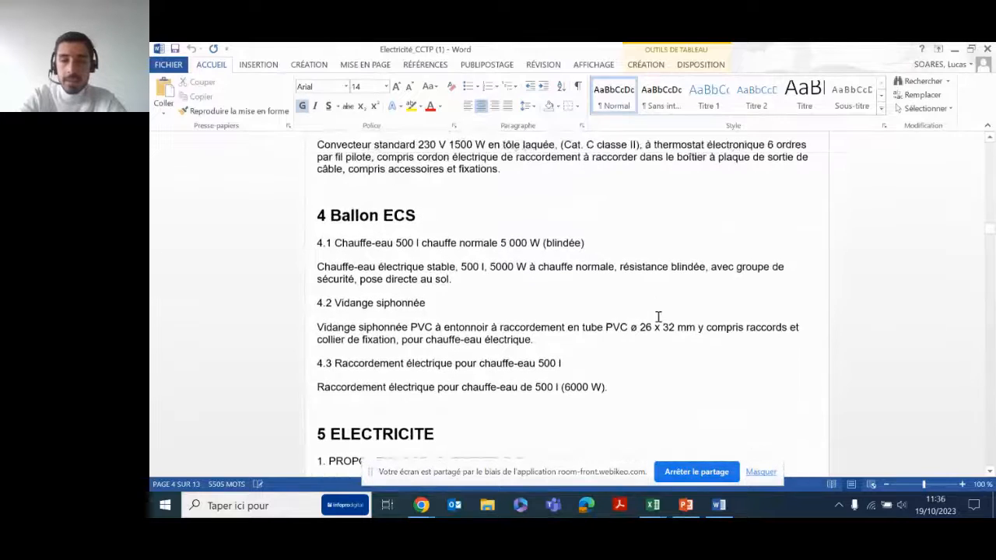
Switch back to the CCTP revision page in Chrome and go to the Batiprix home page.
click(421, 505)
click(368, 434)
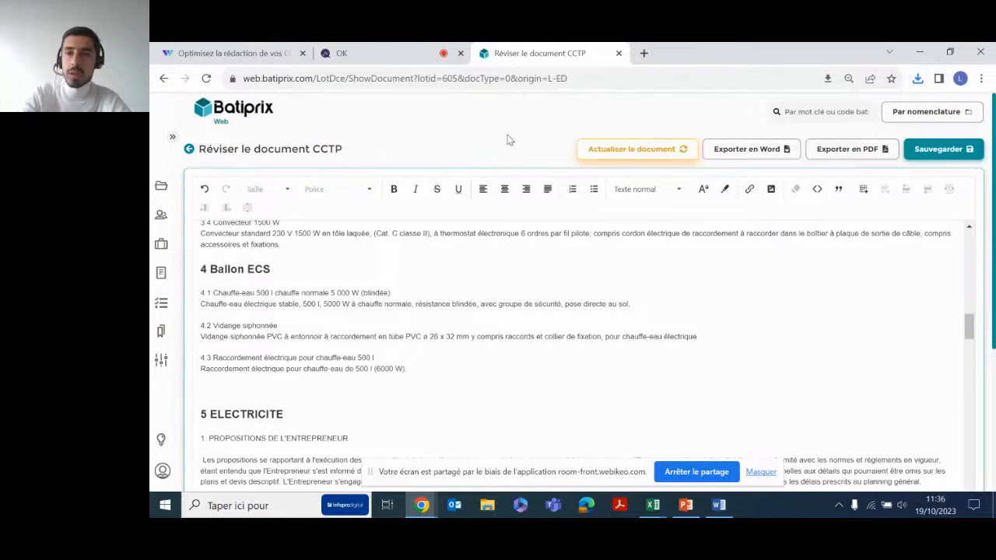
click(216, 111)
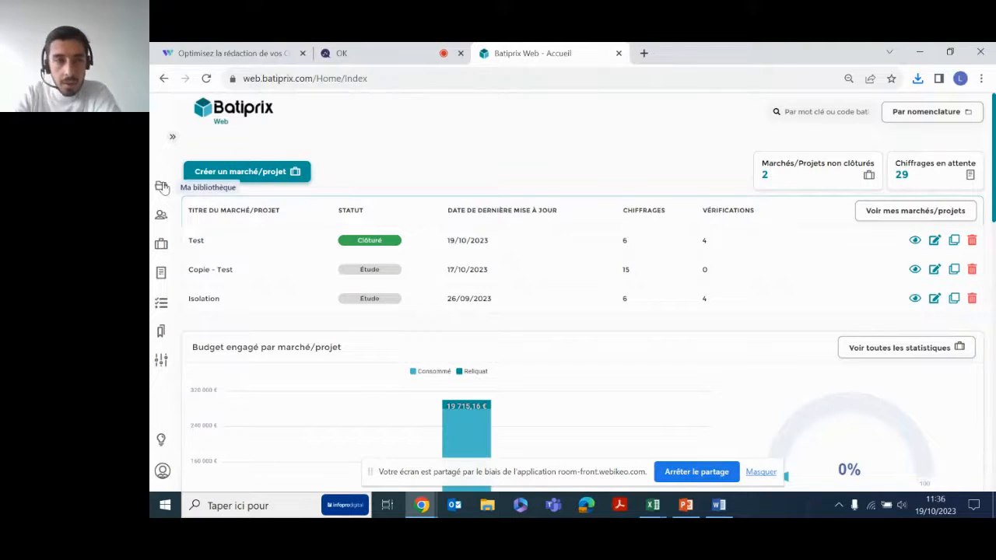
View the blank form for creating a custom work item in the library and close it without filling it in.
click(173, 137)
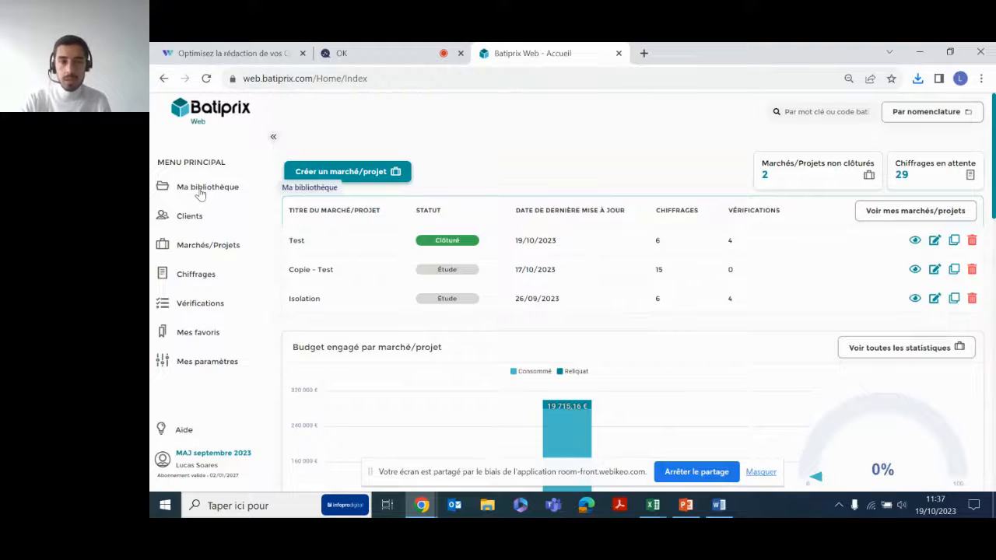
click(200, 189)
click(200, 235)
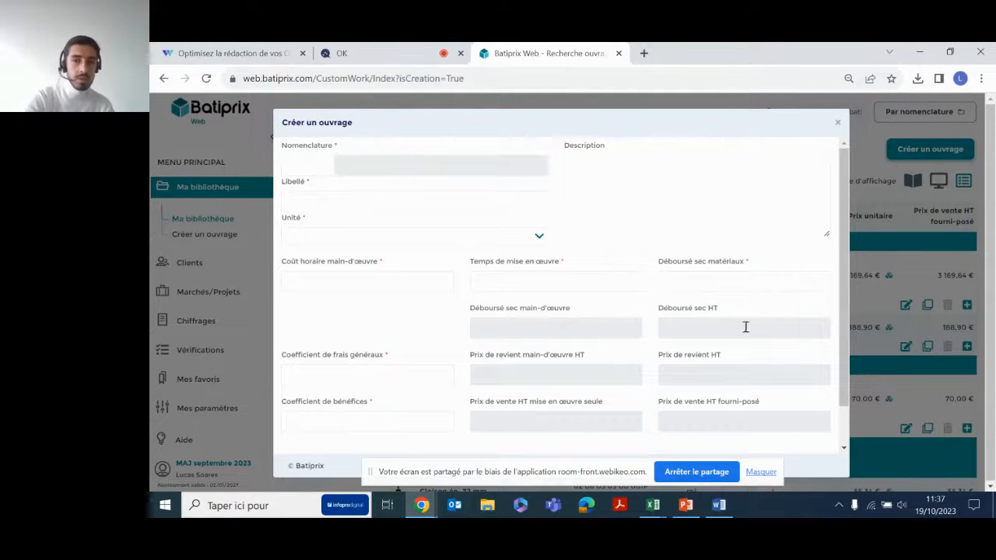
click(836, 126)
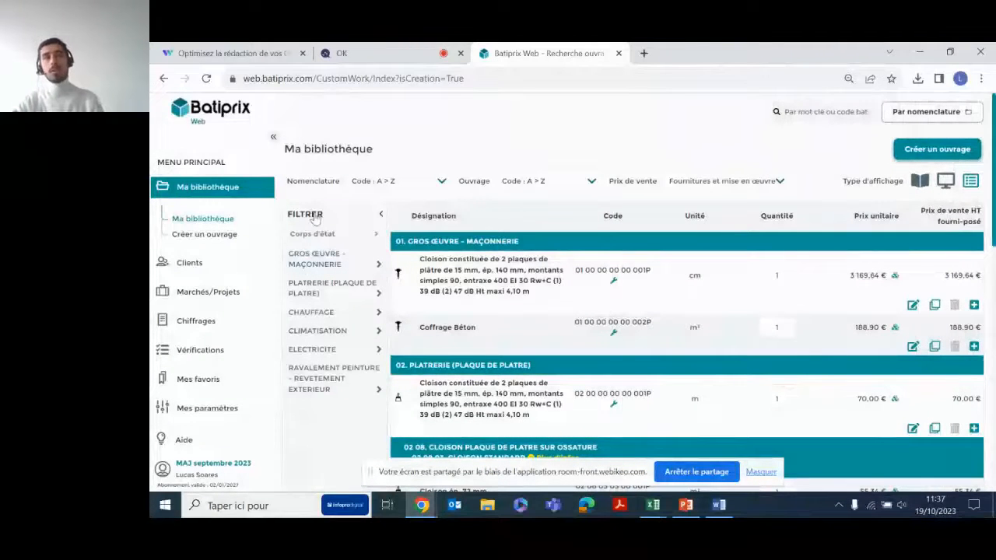
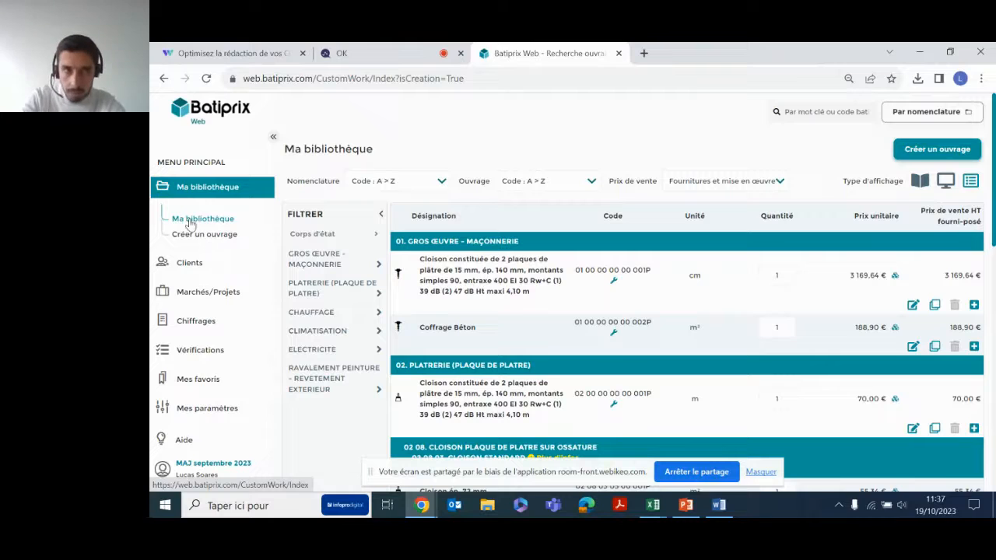
Open Ma bibliothèque and browse the custom work items from GROS ŒUVRE - MAÇONNERIE down to CHAUFFAGE and CLIMATISATION.
click(178, 224)
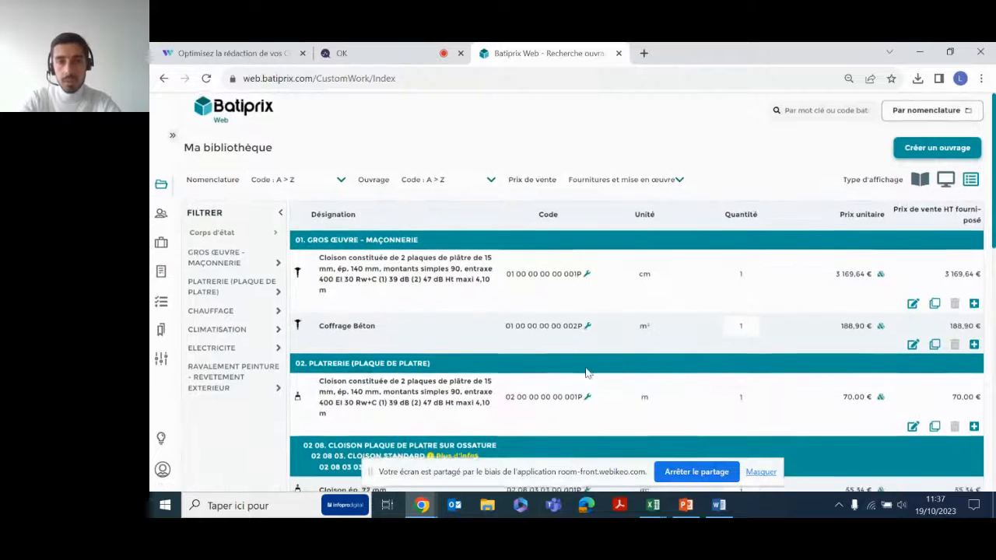
scroll(587, 372, down, 1)
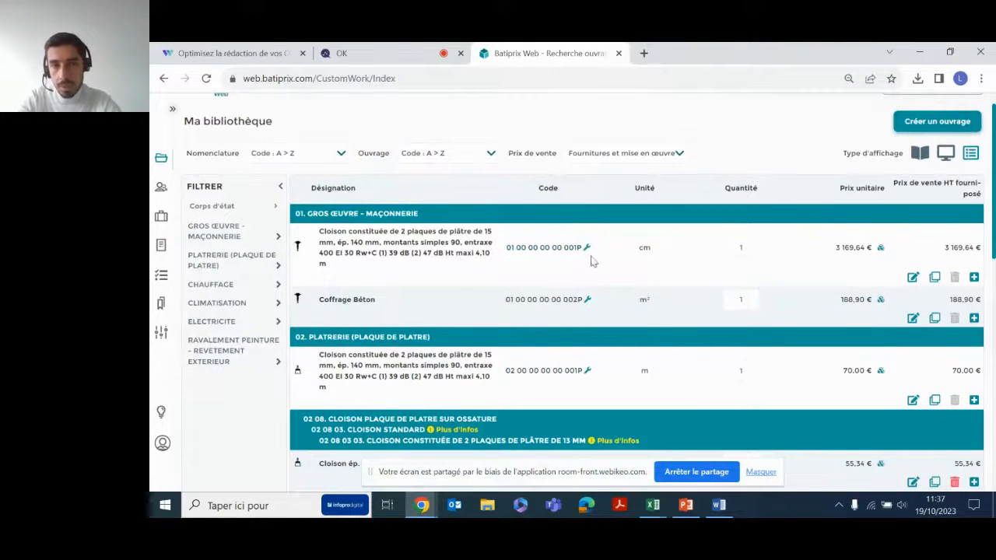
scroll(572, 321, down, 1)
scroll(572, 320, down, 2)
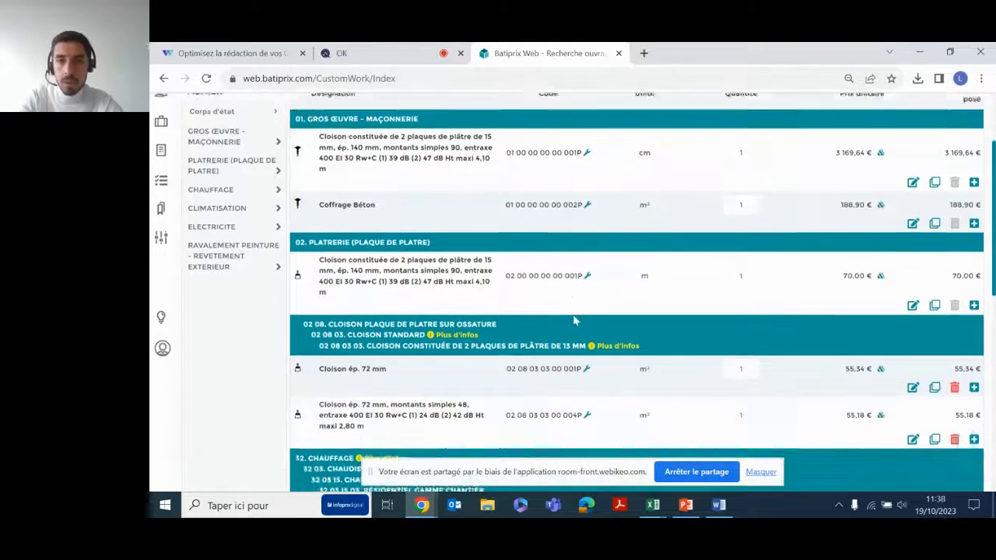
scroll(573, 321, up, 4)
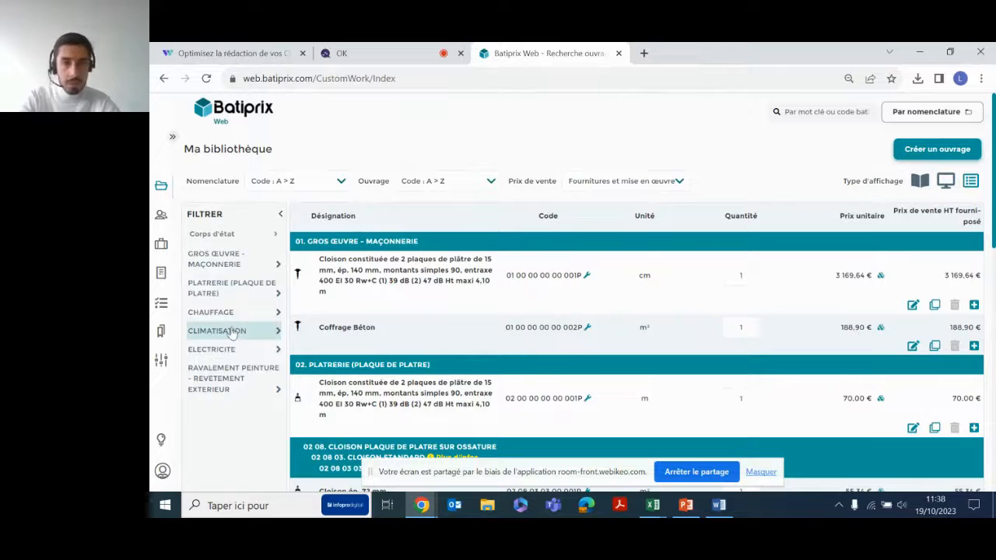
scroll(482, 372, down, 4)
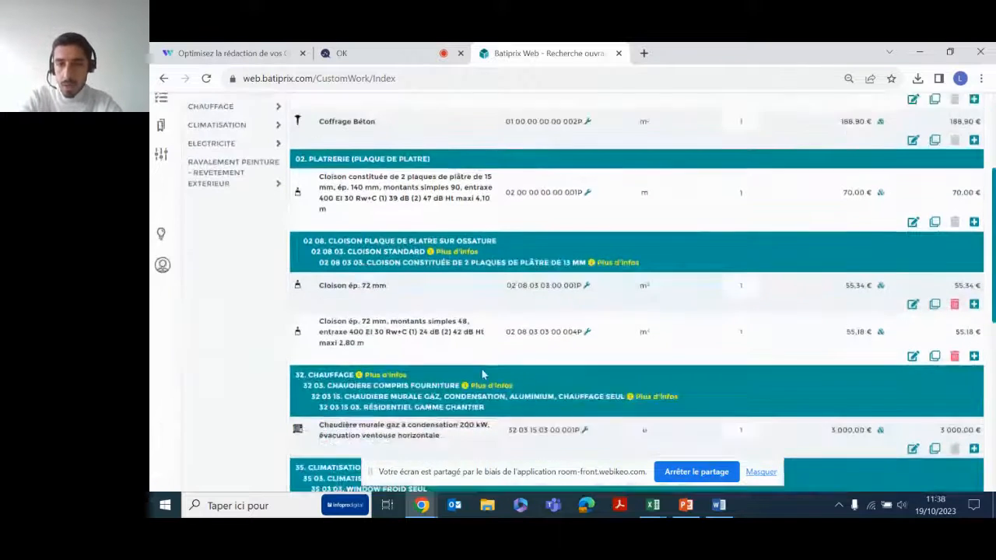
scroll(482, 375, down, 1)
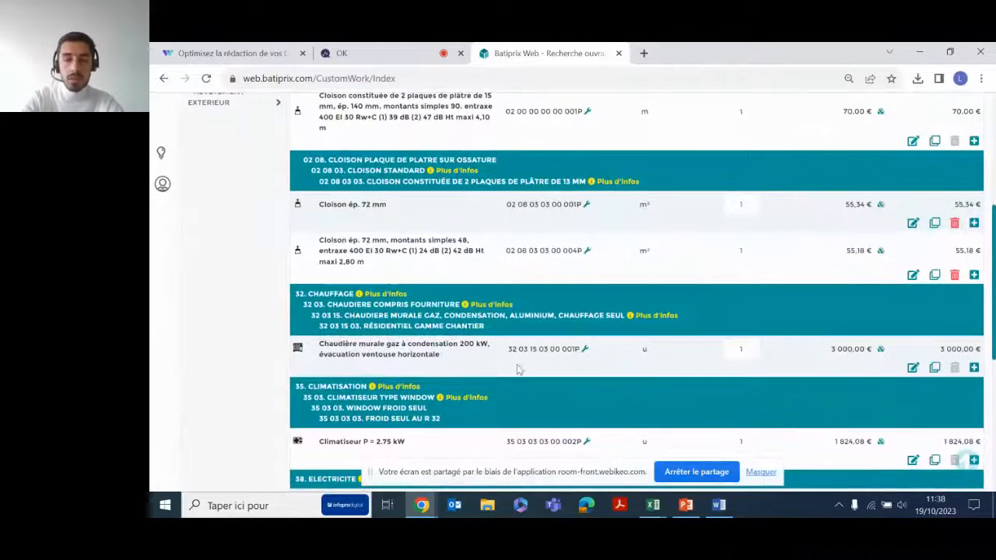
Add the 200 kW wall-mounted condensing gas boiler from the library to the estimate's Macro-Ouvrages section.
click(974, 369)
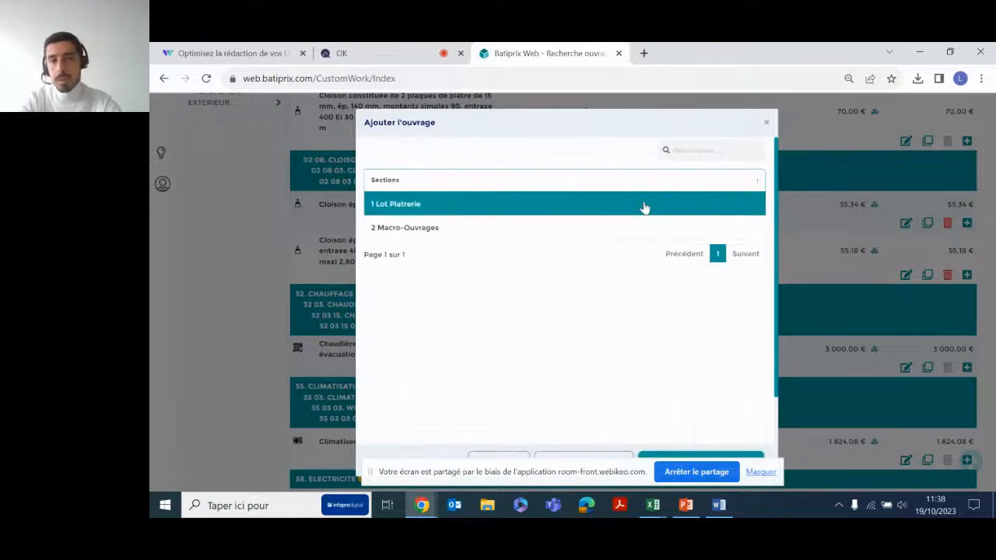
click(420, 236)
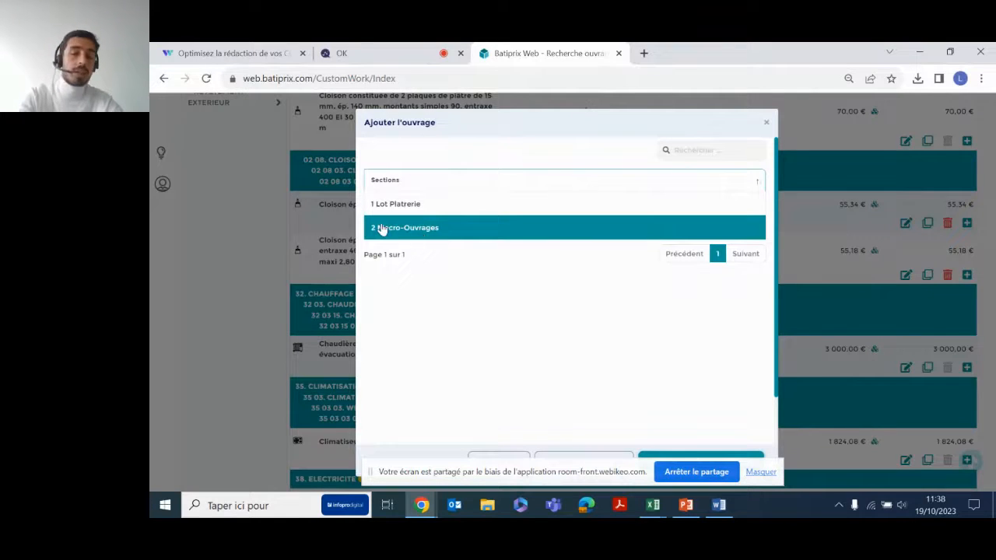
click(682, 459)
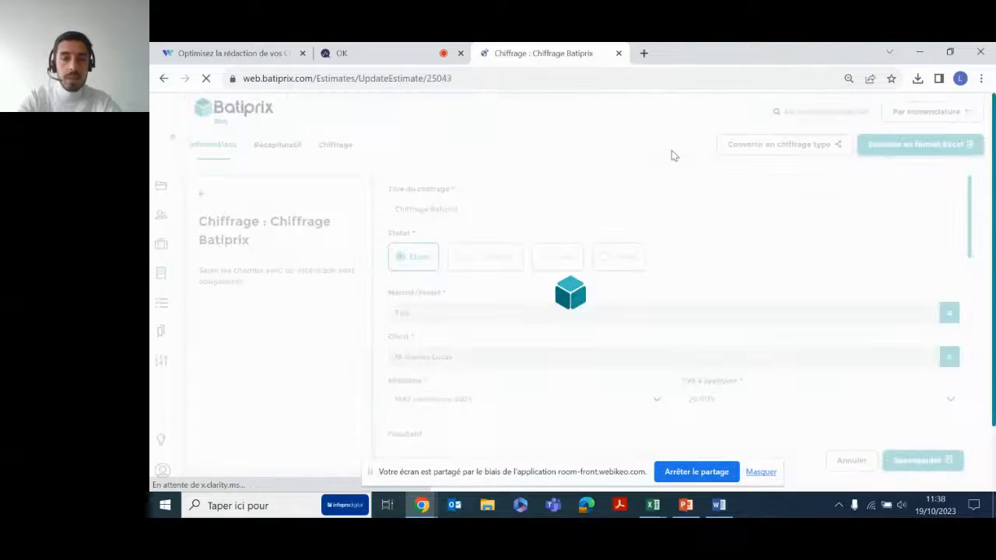
Hide the screen-sharing bar and expand the Macro-Ouvrages section in the Chiffrage Batiprix estimate to check its work items.
click(762, 471)
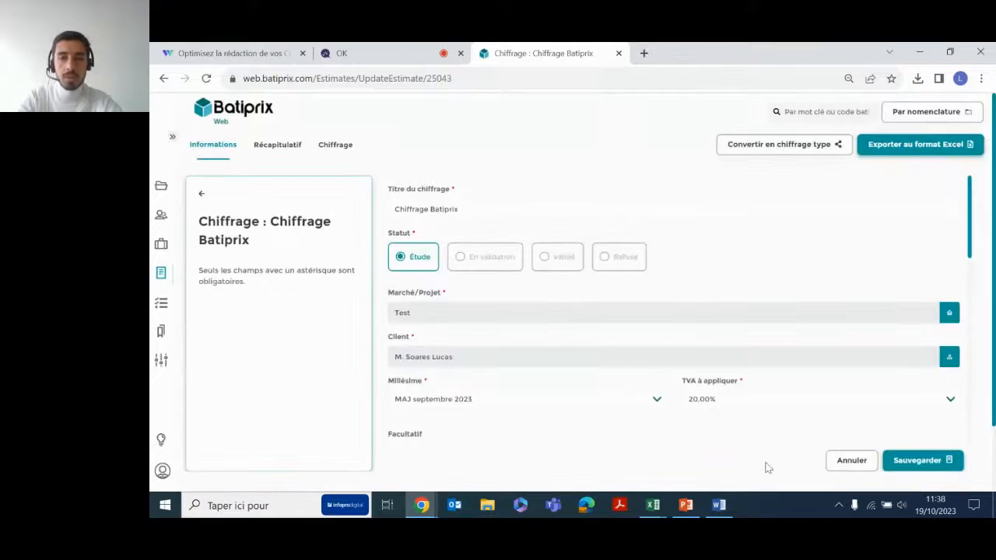
click(335, 145)
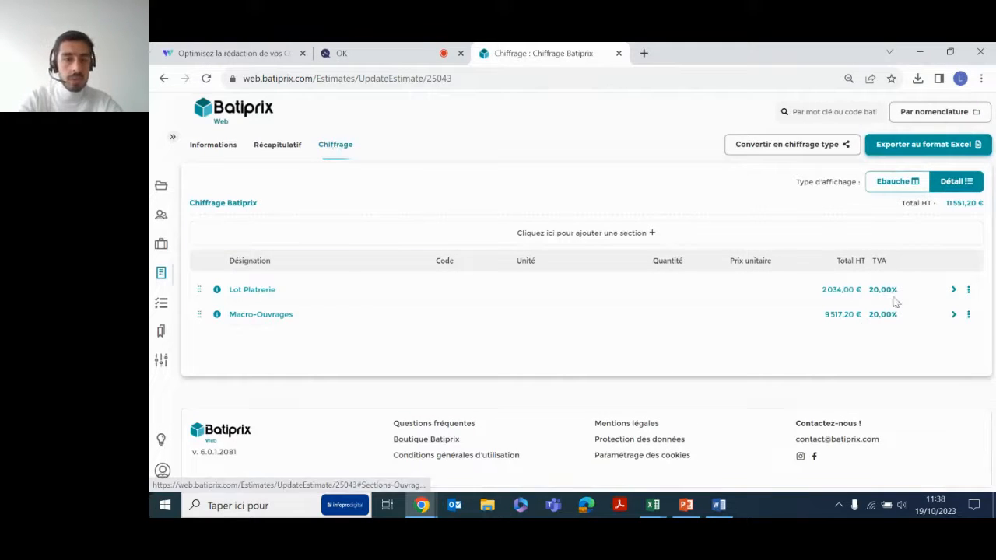
click(953, 314)
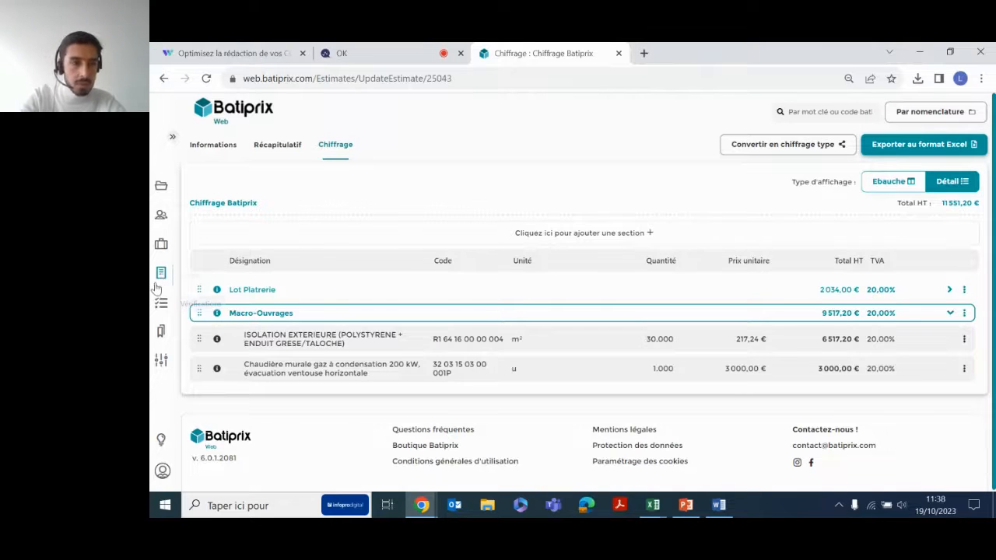
Open the list of estimates and look through its first three pages.
mouse_move(157, 281)
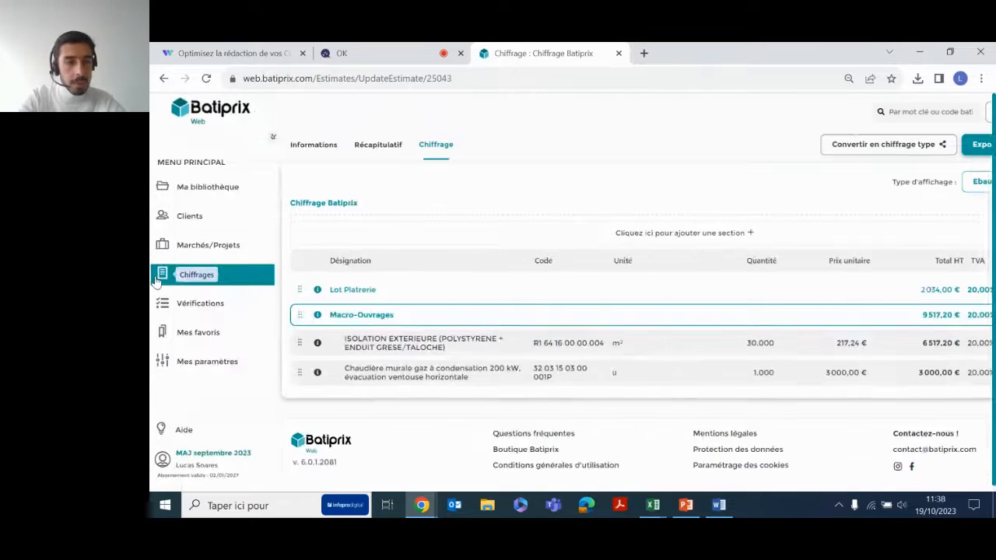
click(215, 281)
click(200, 309)
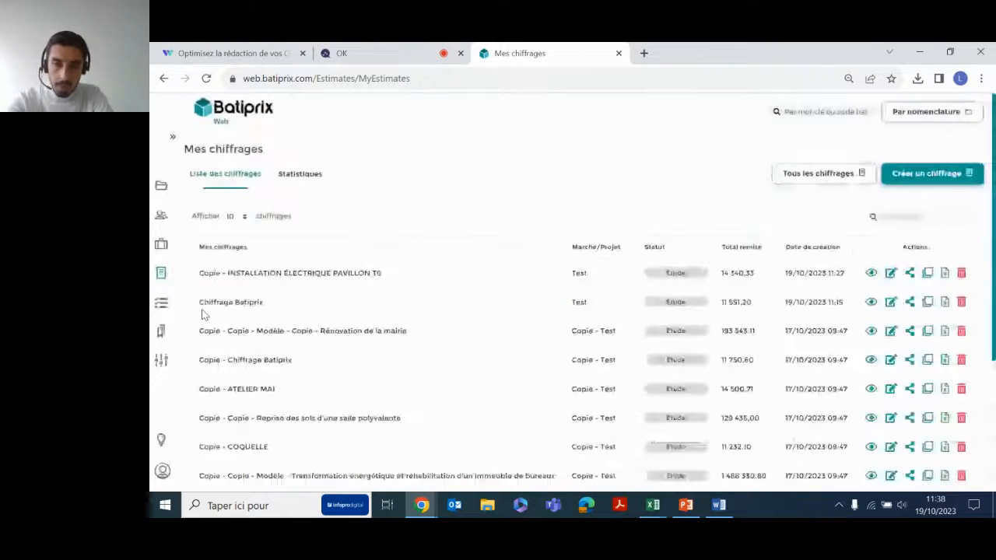
scroll(314, 340, down, 2)
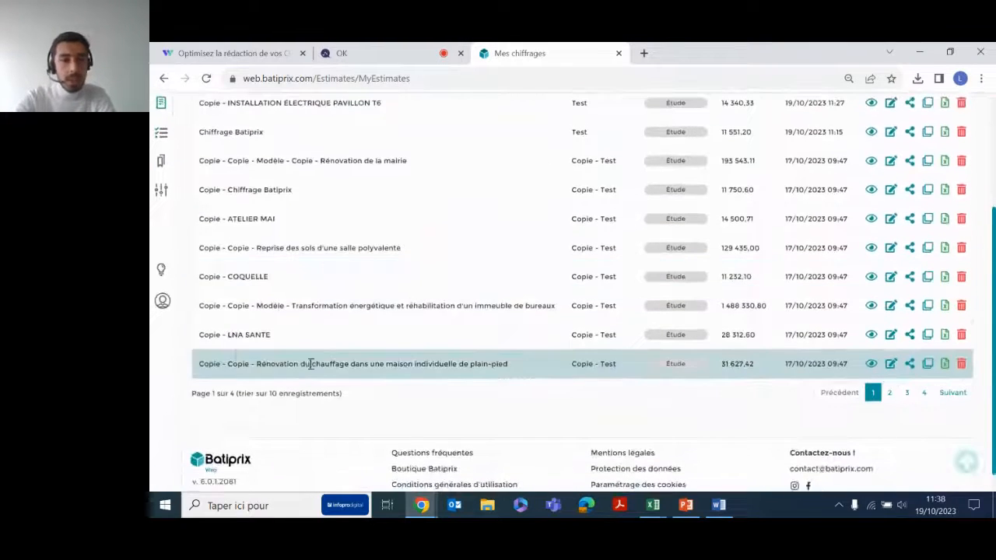
click(889, 392)
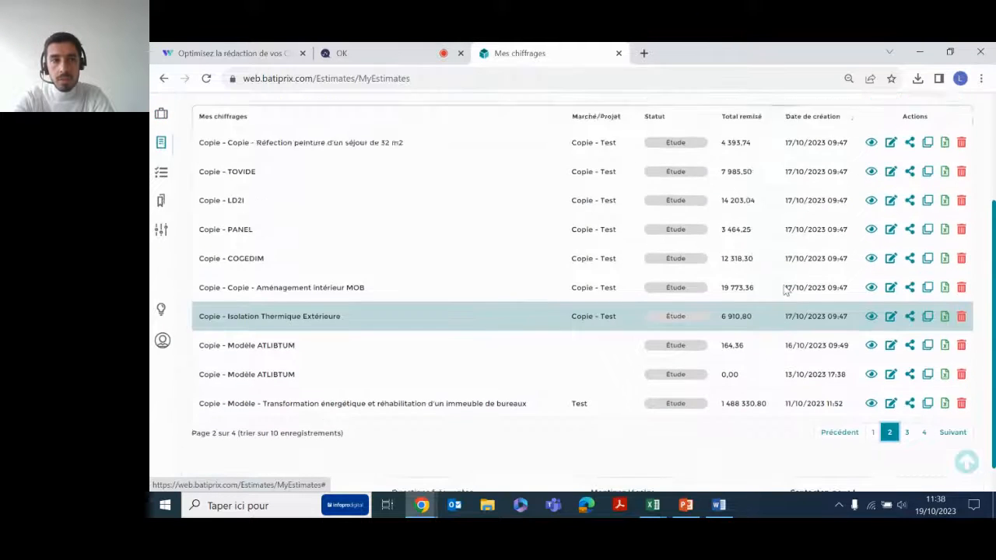
scroll(784, 289, down, 2)
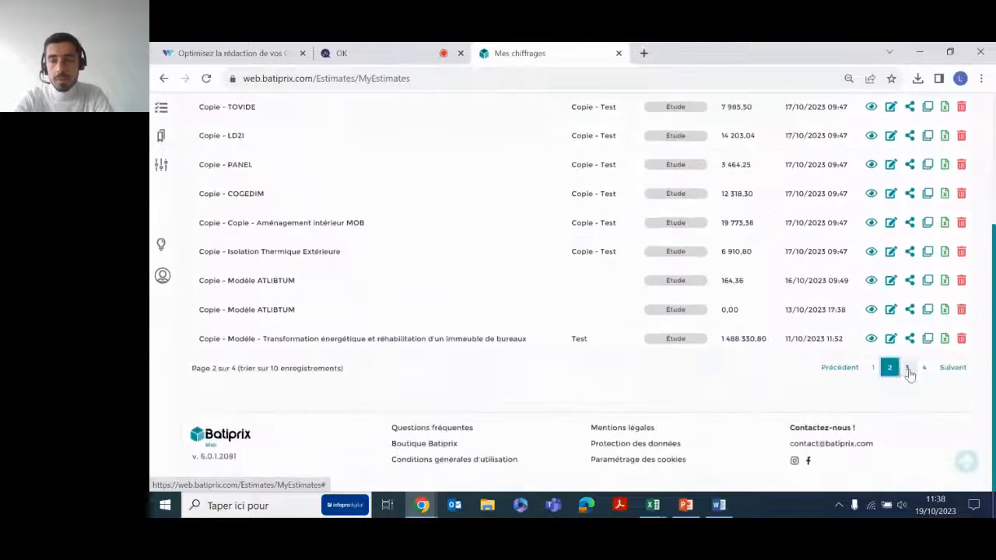
click(907, 369)
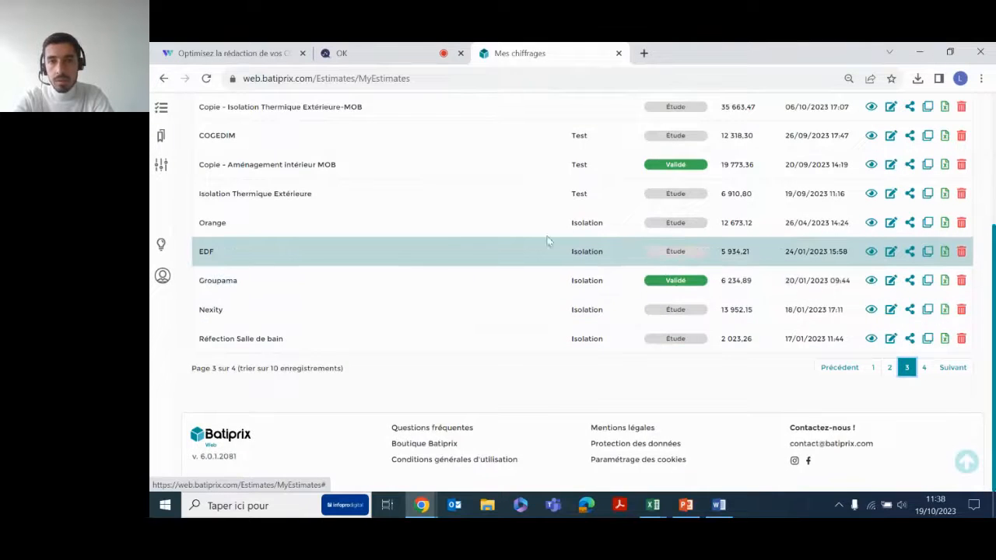
Open the EDF estimate from the Isolation project to examine its sections, and return to the list of estimates.
click(890, 253)
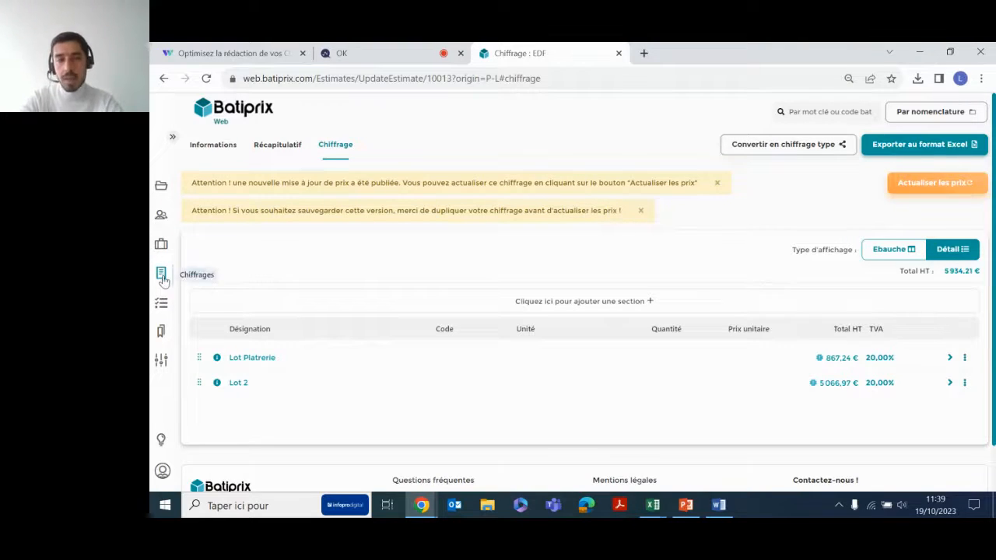
click(203, 280)
click(201, 306)
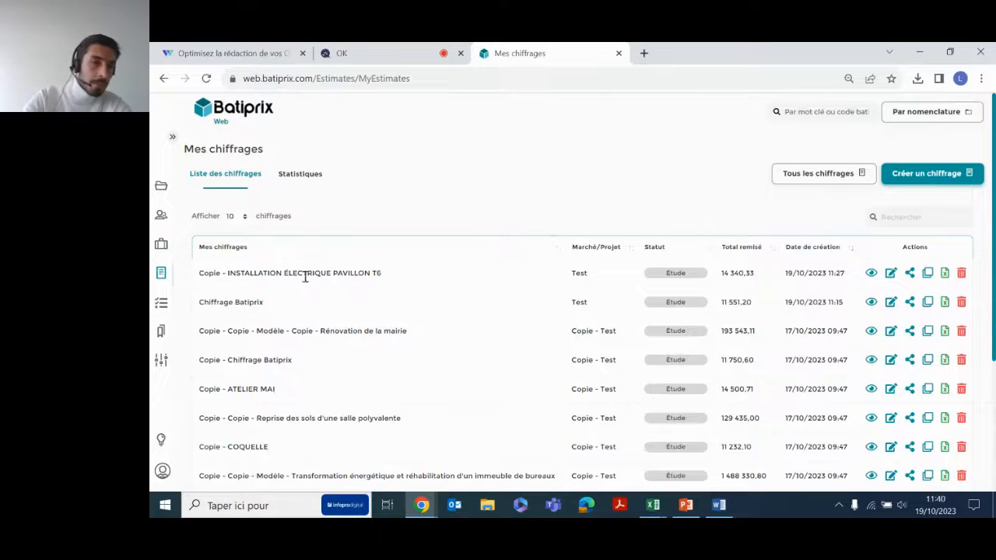
Check the available settings sections, and open the user guide page from the help section.
click(164, 364)
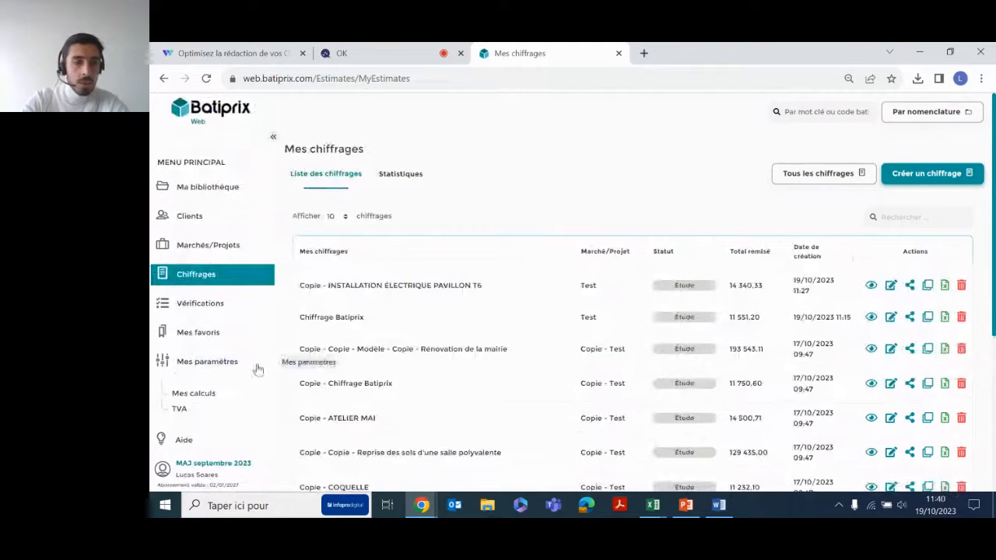
click(210, 372)
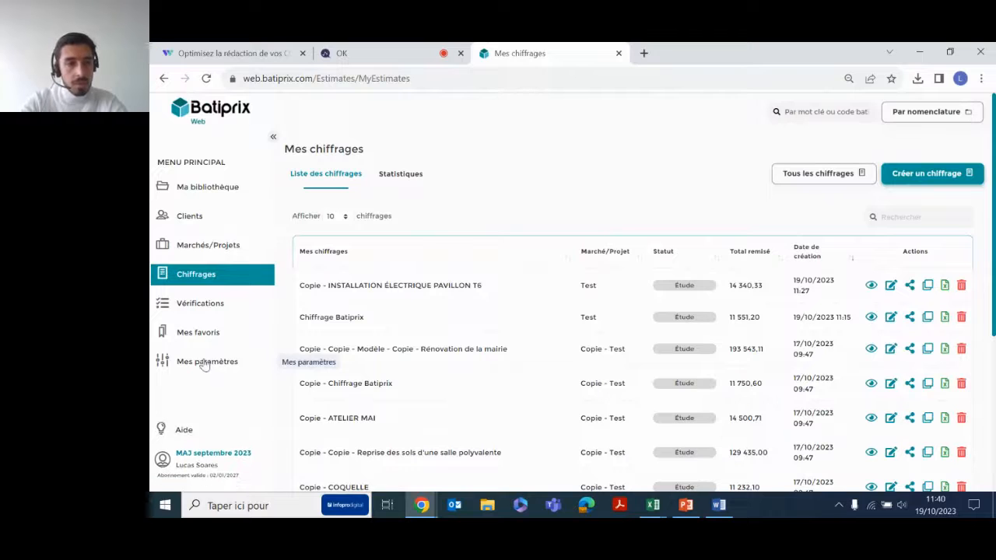
click(168, 363)
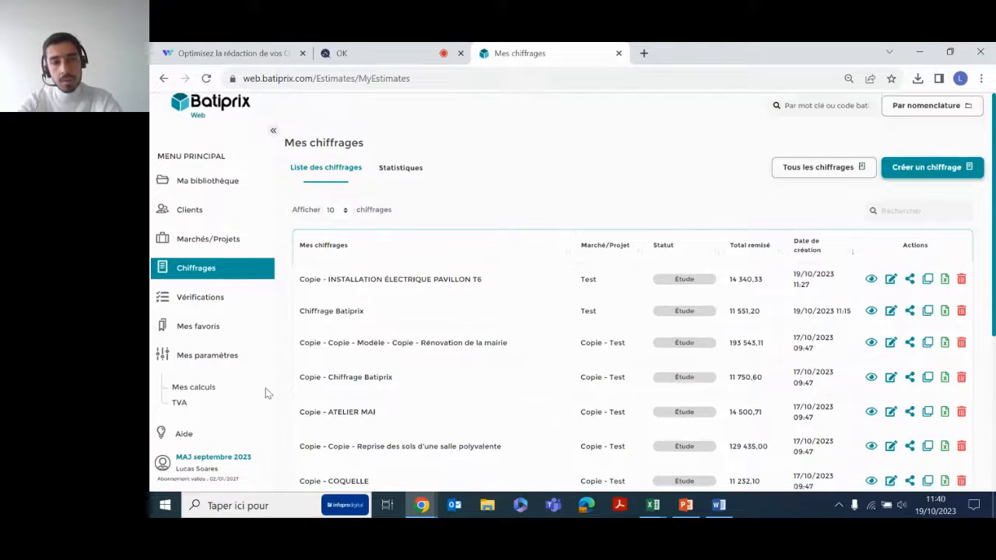
scroll(265, 389, down, 1)
click(172, 372)
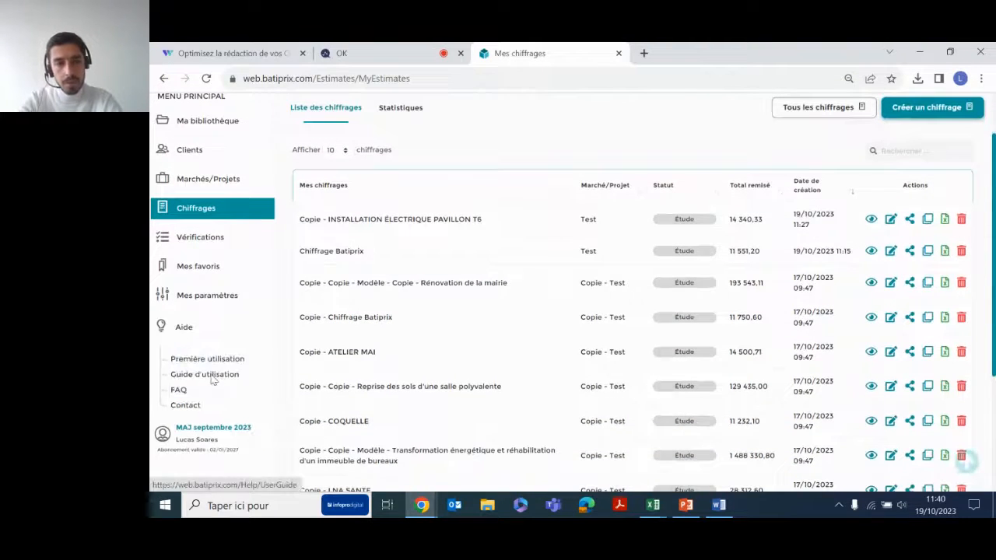
click(216, 375)
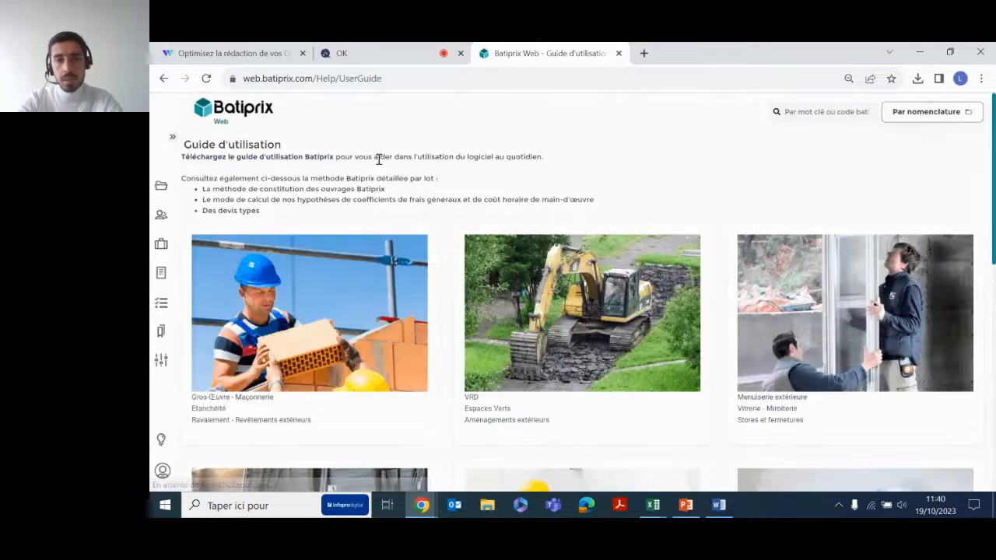
Open the Gros-Œuvre - Maçonnerie guide and examine its pages through the hourly labour cost and overhead coefficient tables.
click(315, 331)
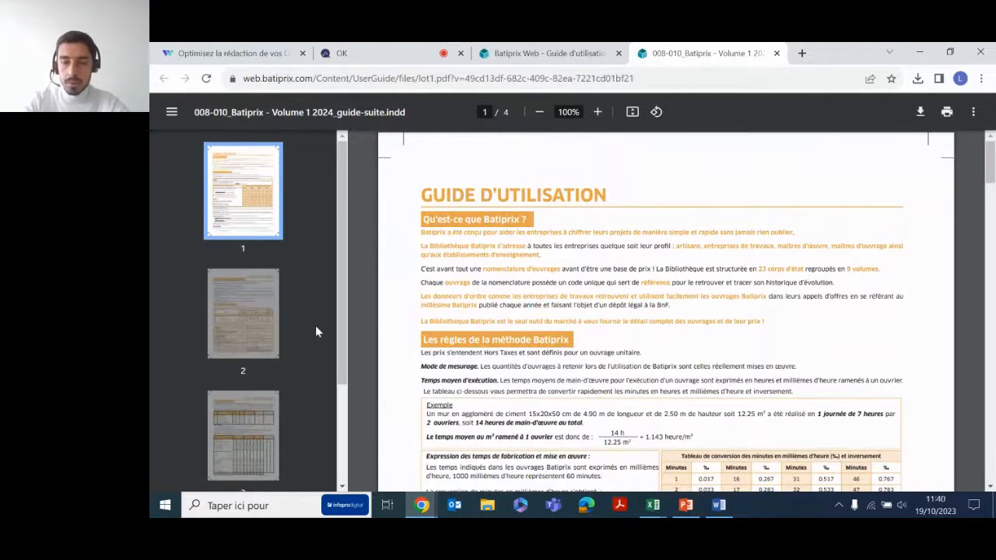
click(242, 315)
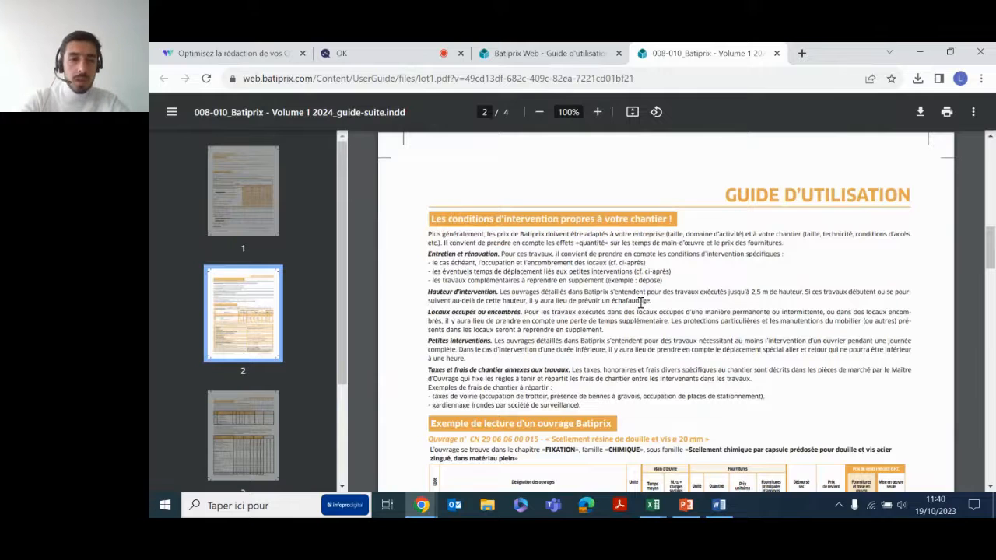
scroll(641, 301, down, 10)
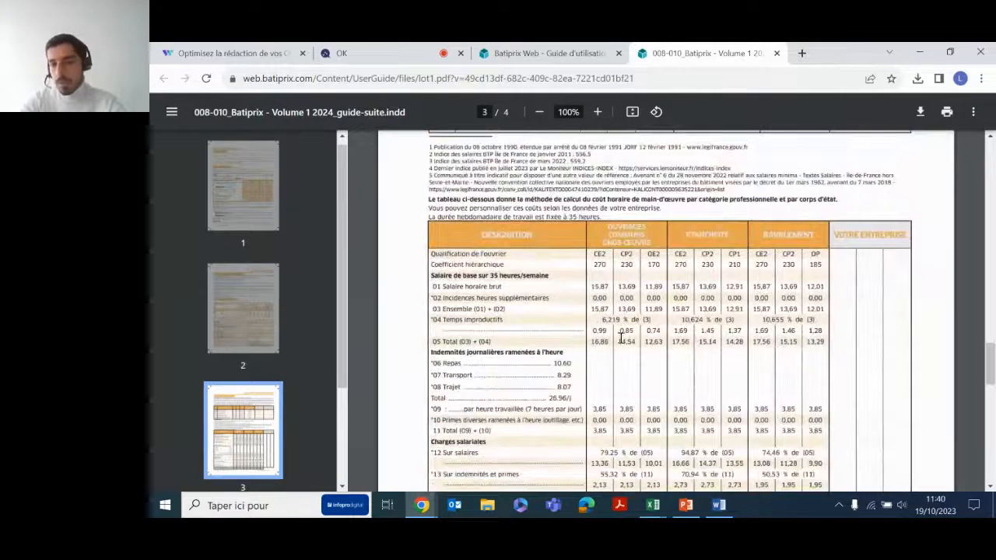
scroll(627, 340, down, 7)
scroll(601, 315, down, 5)
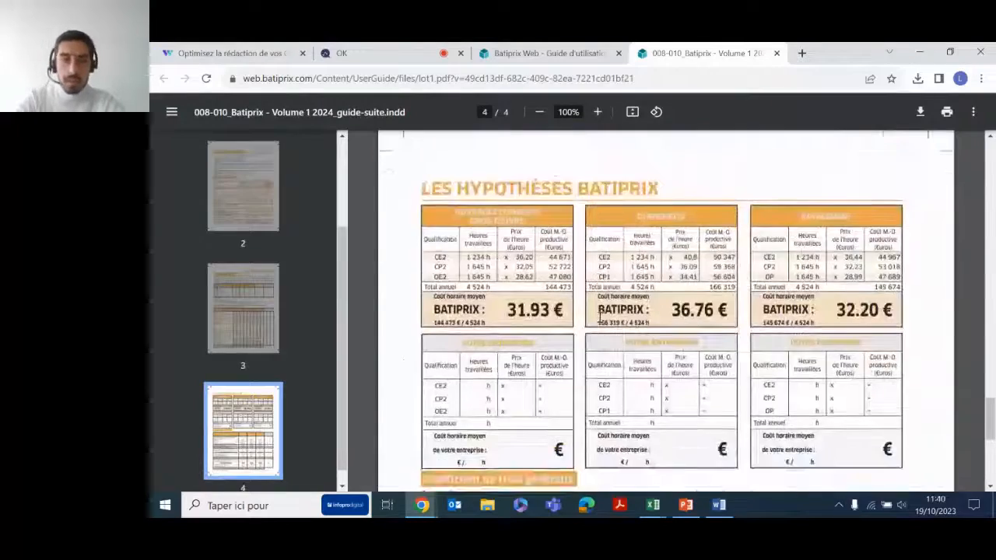
scroll(600, 315, down, 1)
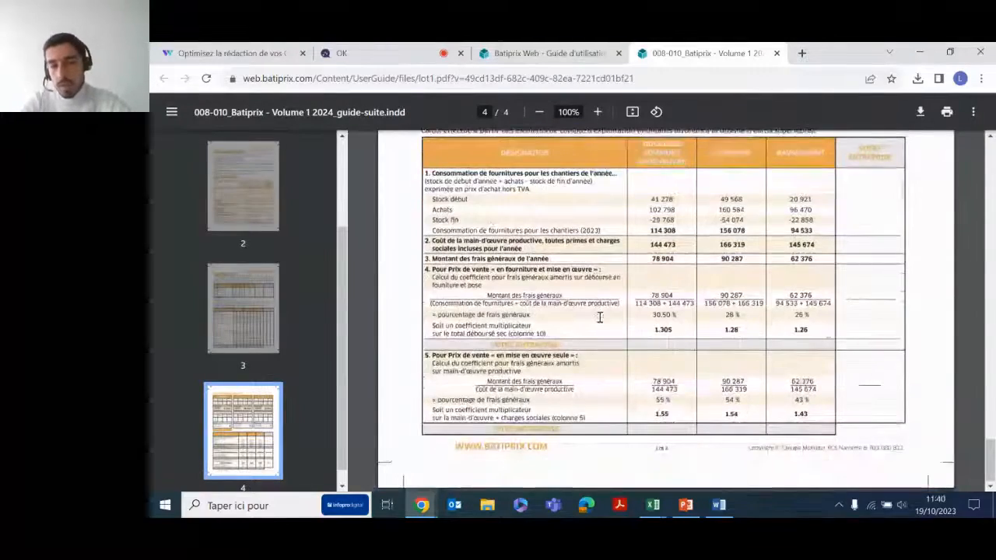
scroll(622, 345, up, 4)
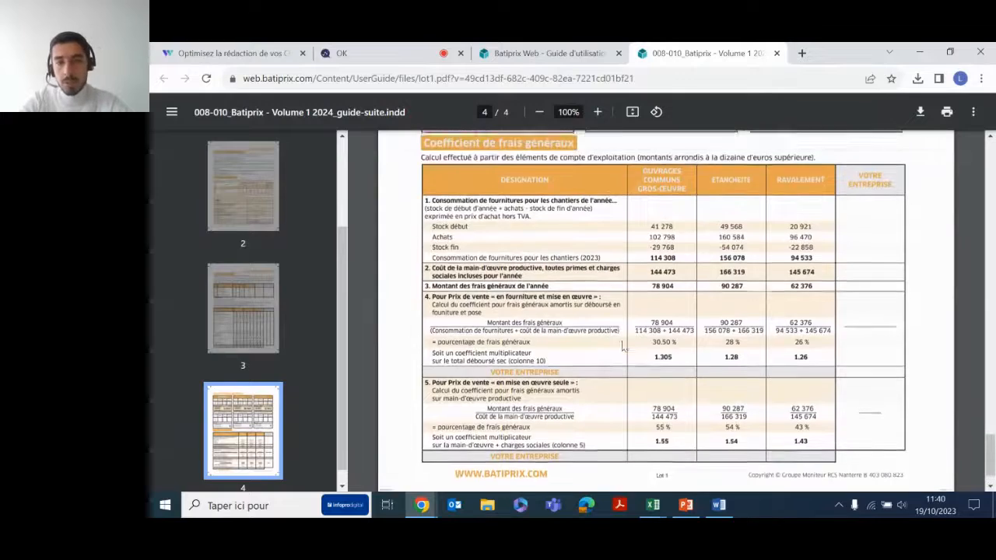
scroll(622, 345, up, 8)
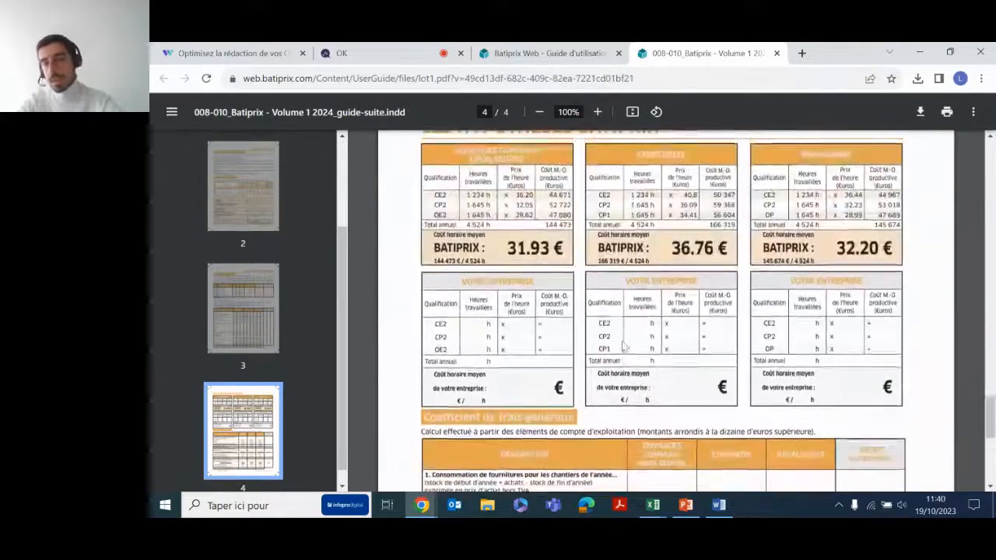
Close the Gros-Œuvre - Maçonnerie guide and switch to the Webikeo webinar console.
click(776, 53)
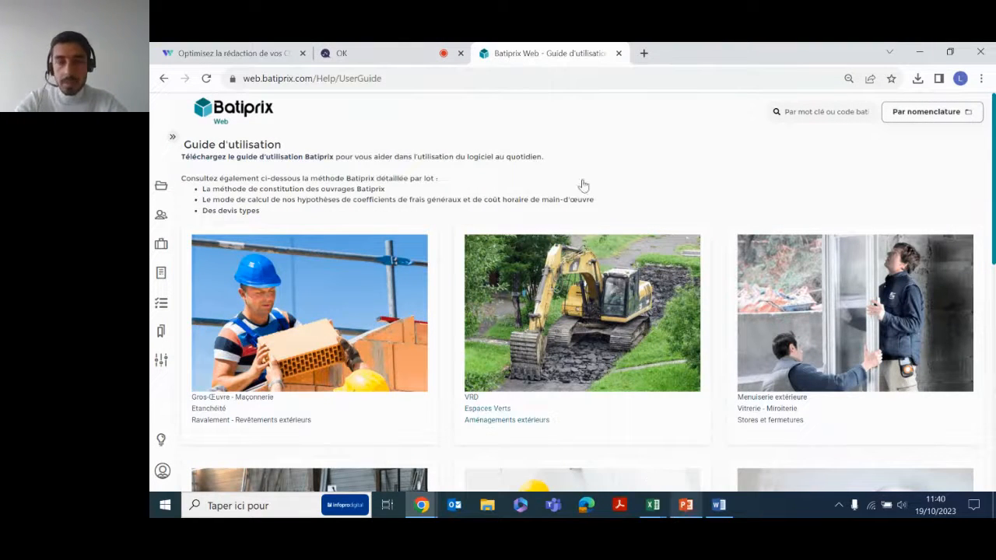
click(389, 48)
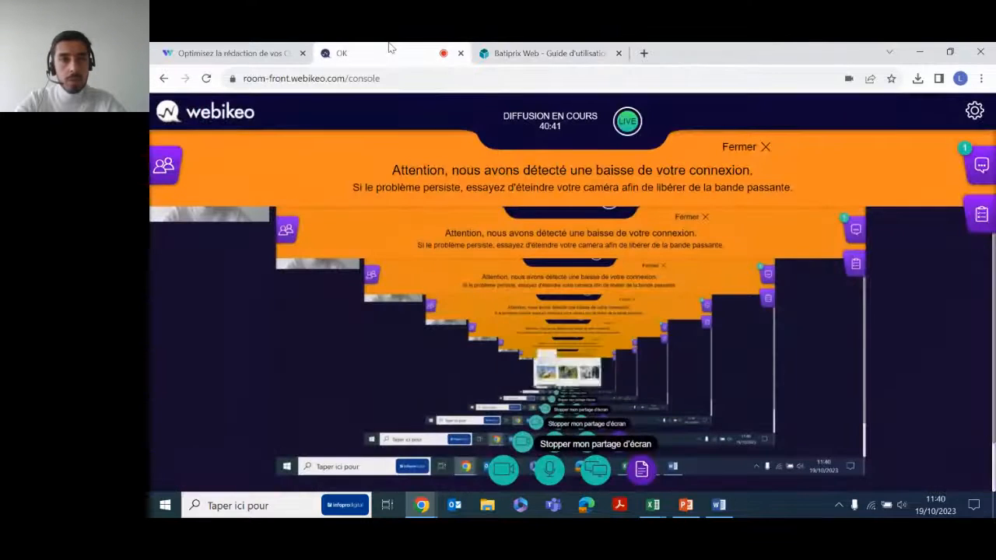